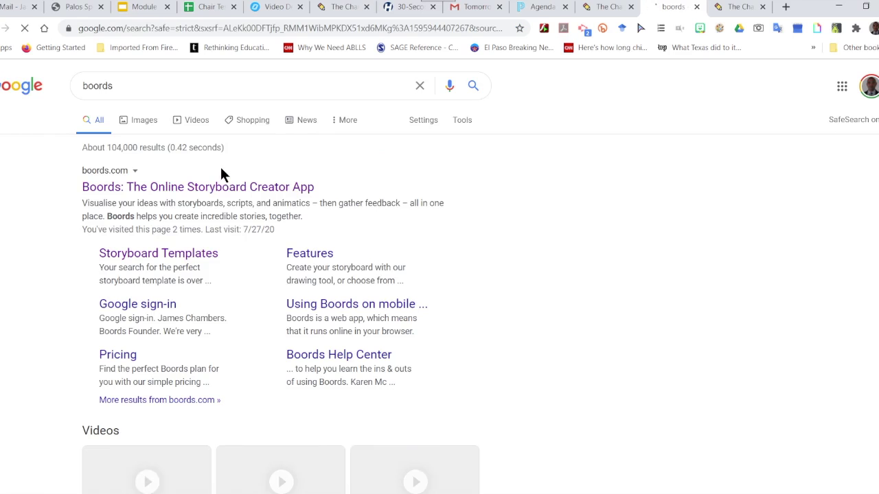
- Open the Boords website, log in, and open the storyboard "The Chair Test" from the project dashboard
click(156, 194)
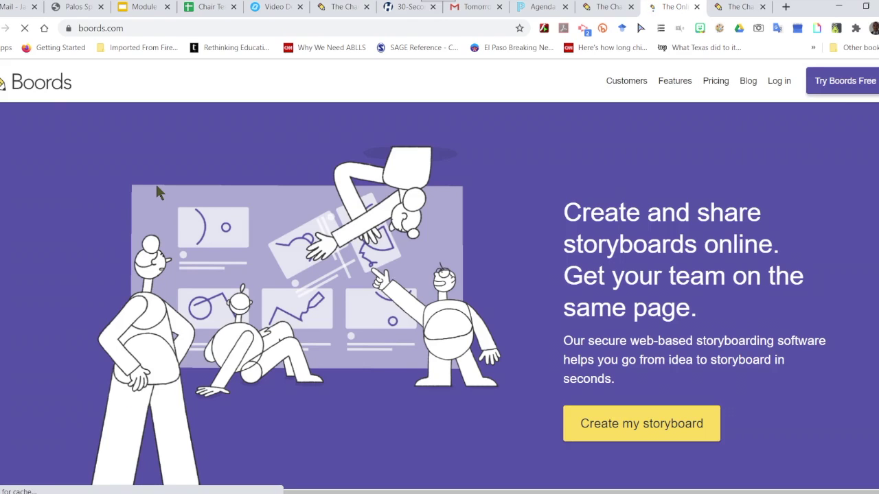
click(781, 81)
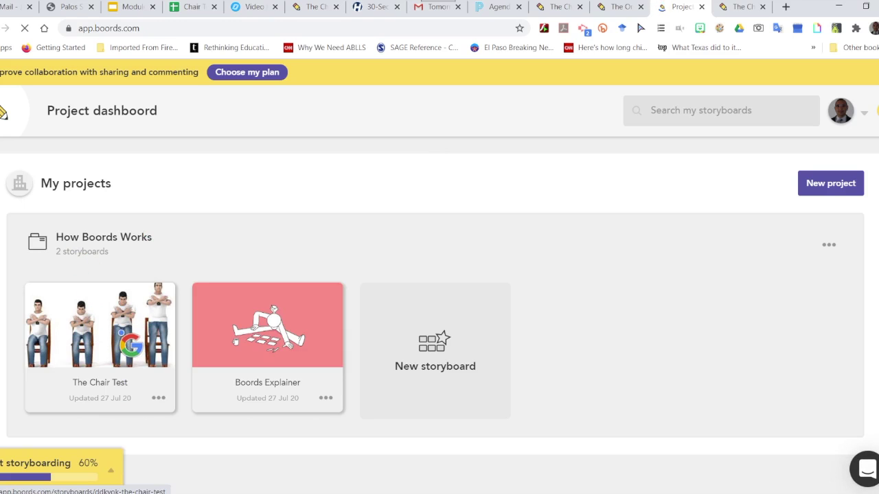
click(99, 329)
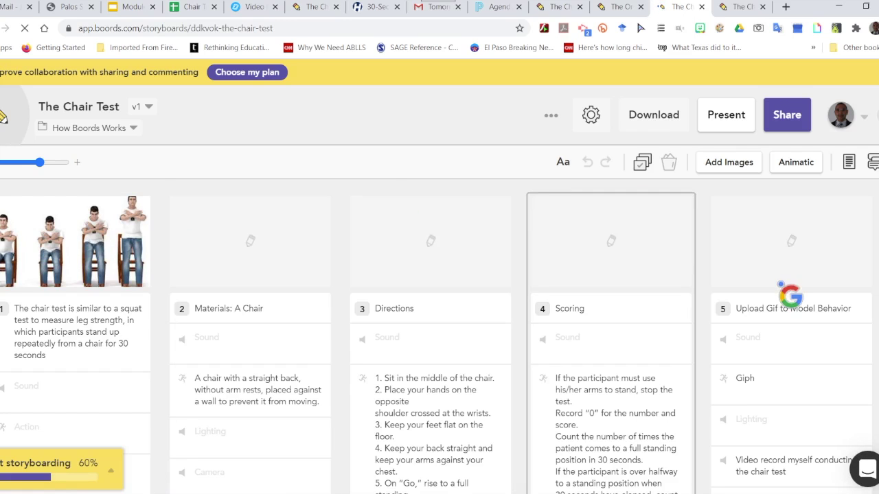
- Look through all eight frames of the storyboard, from the introduction to importing data
scroll(598, 334, down, 5)
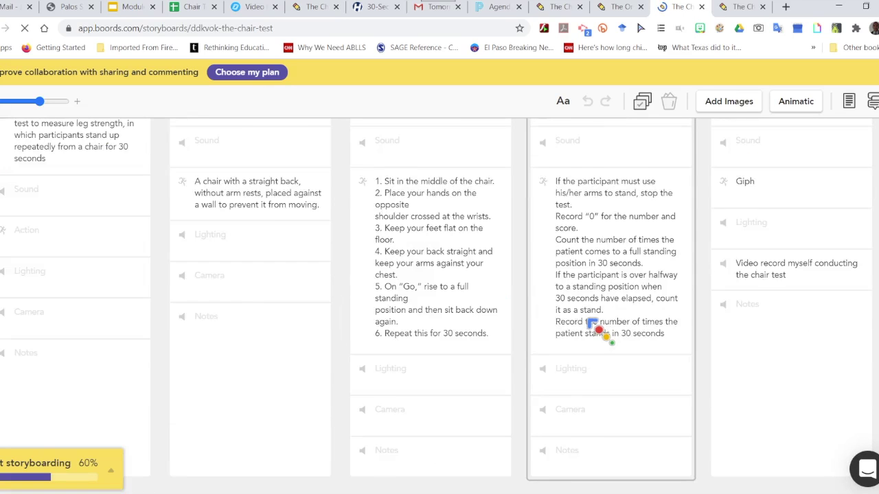
scroll(591, 326, down, 3)
scroll(592, 326, up, 8)
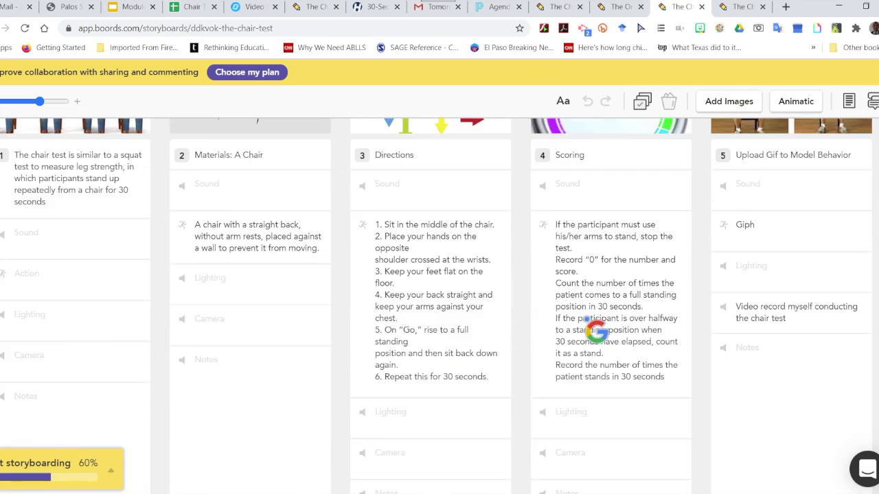
scroll(386, 297, up, 3)
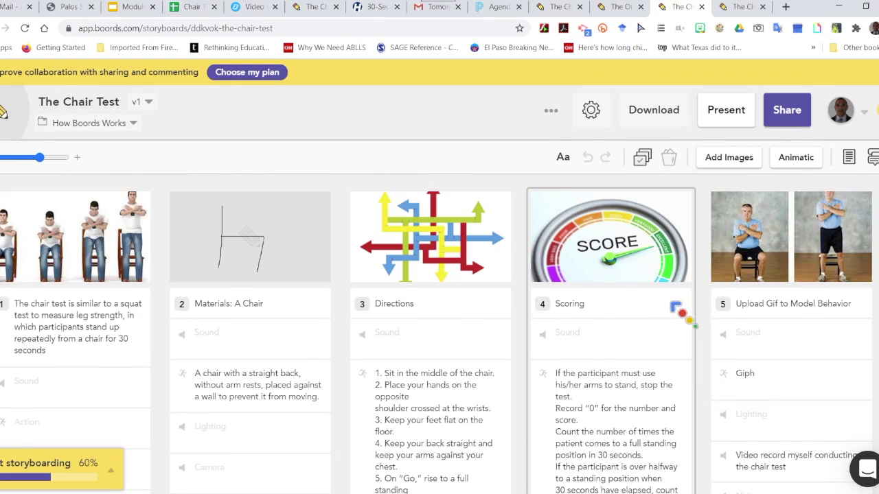
scroll(663, 342, down, 6)
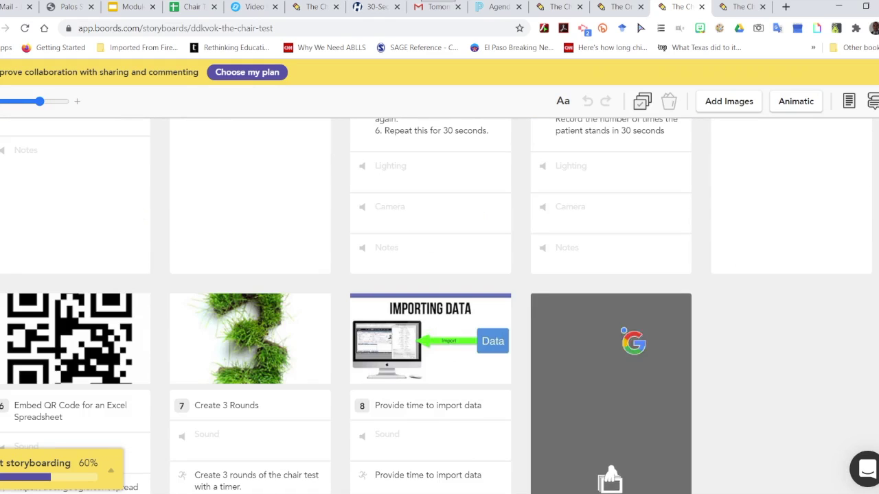
scroll(448, 352, down, 2)
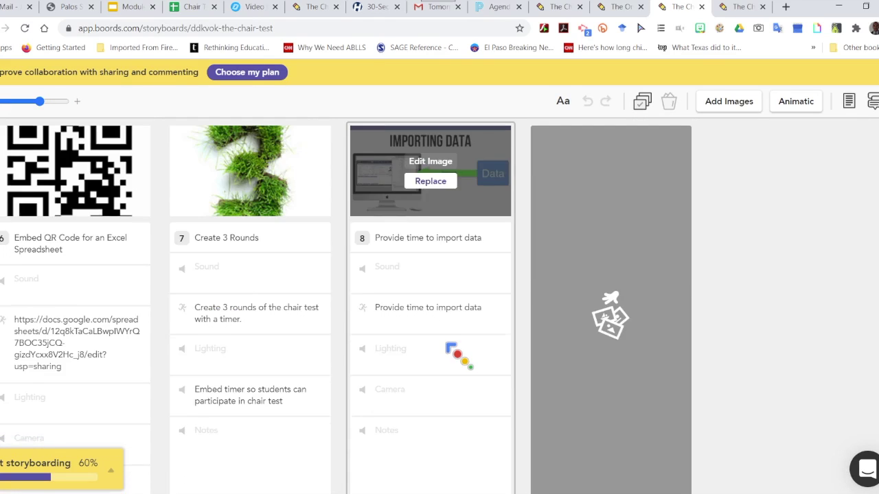
scroll(456, 353, up, 7)
scroll(456, 353, up, 2)
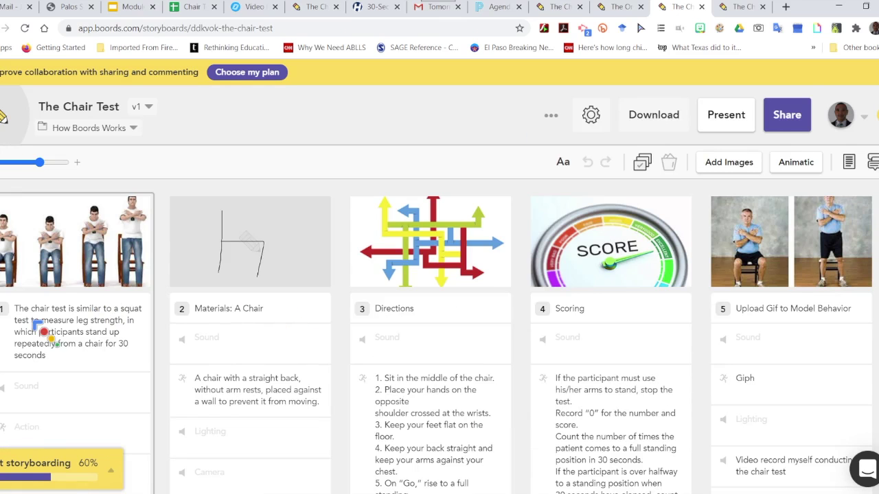
- Examine the images and text of the introduction, Materials, Directions and Scoring frames
scroll(49, 326, down, 1)
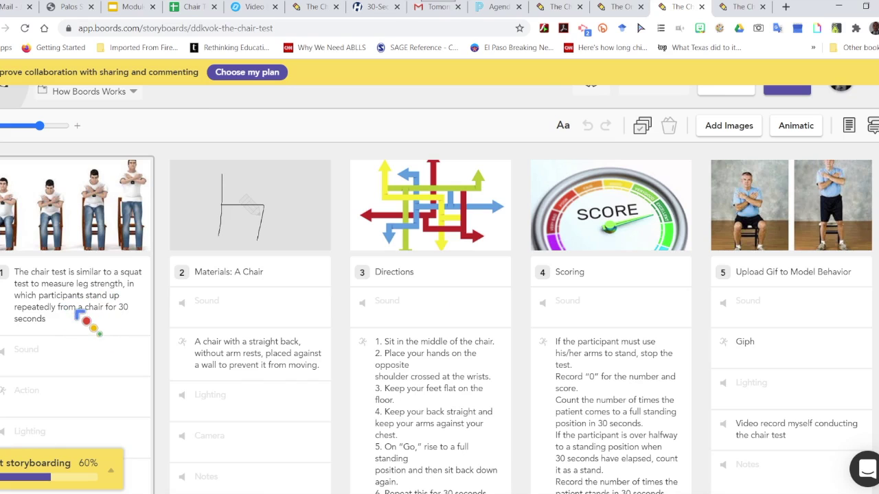
scroll(92, 318, down, 2)
scroll(92, 318, up, 2)
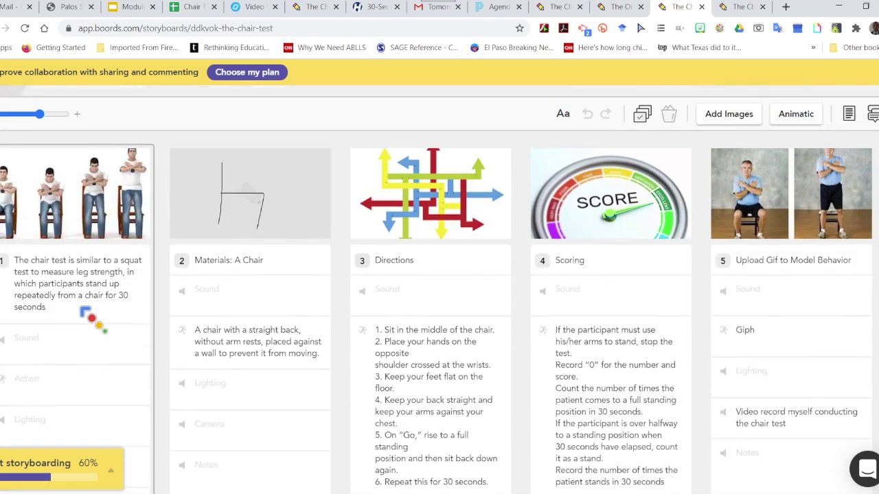
mouse_move(275, 237)
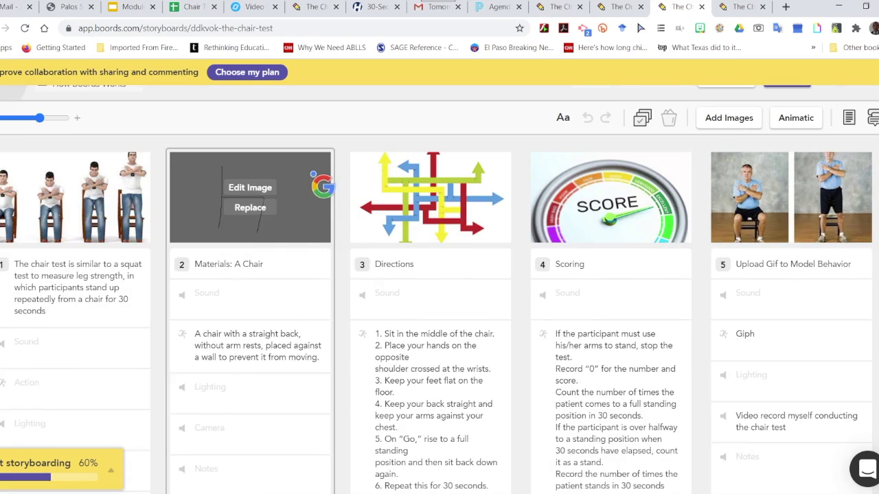
mouse_move(264, 224)
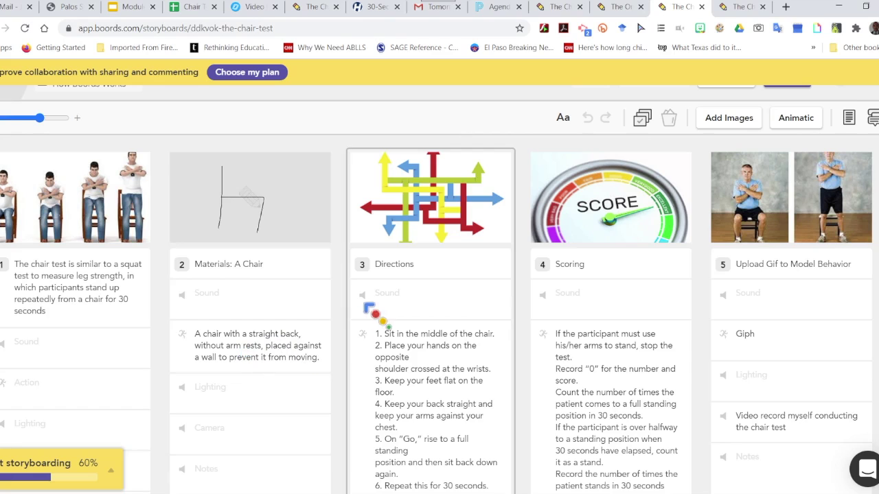
mouse_move(434, 210)
mouse_move(652, 227)
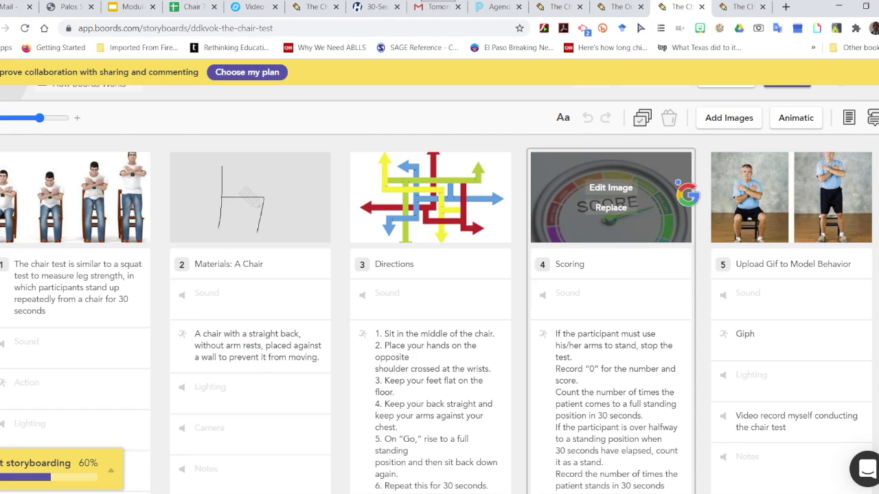
- Add "(Instructional Strategy)" on a second line after frame 5's description, "Upload Gif to Model Behavior"
mouse_move(817, 196)
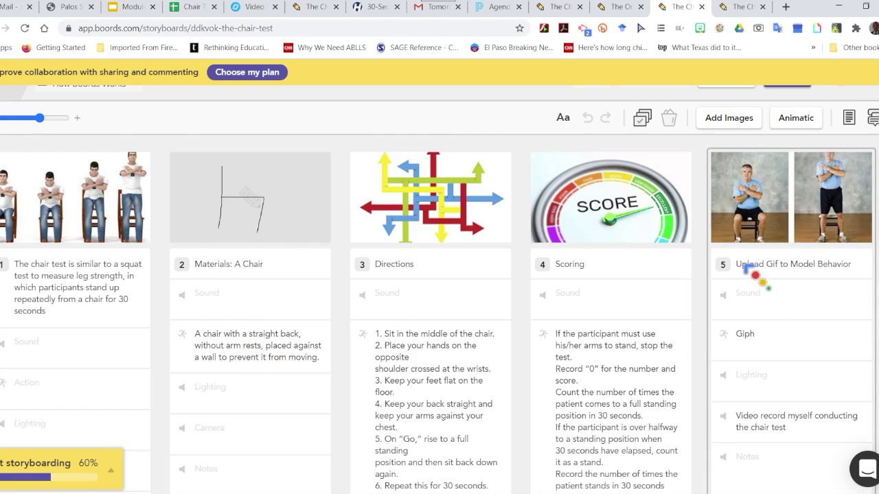
click(802, 264)
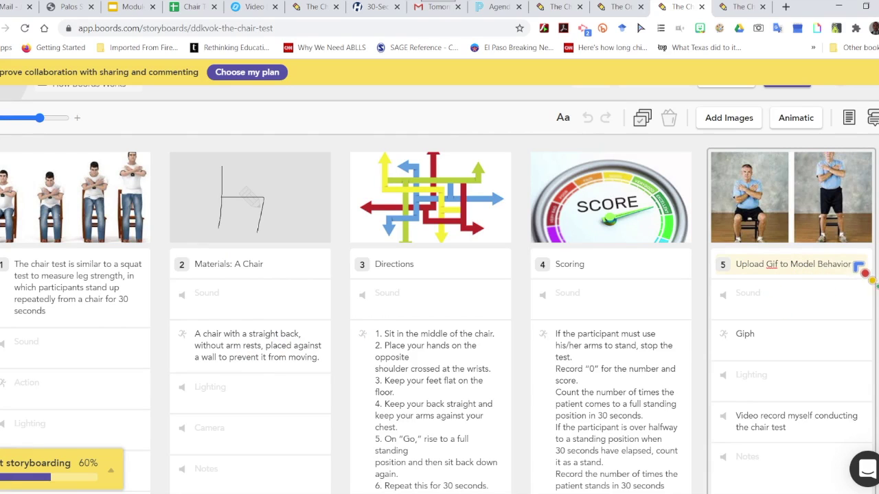
key(Return)
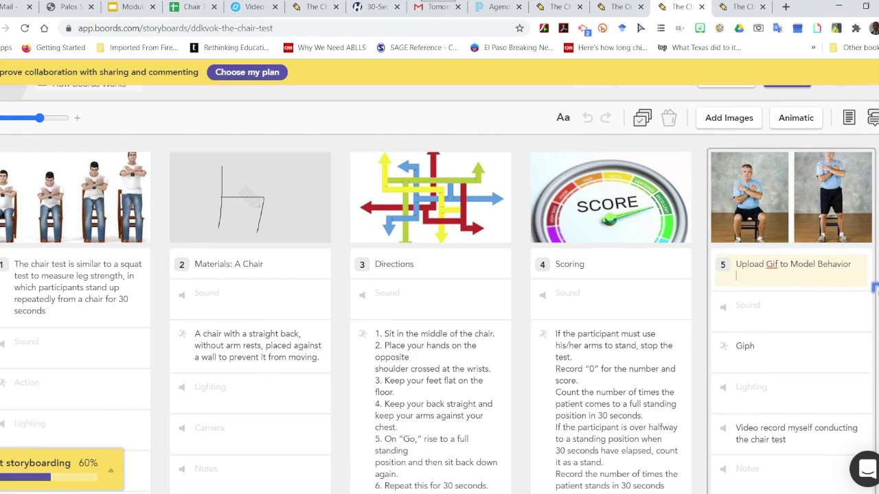
click(857, 272)
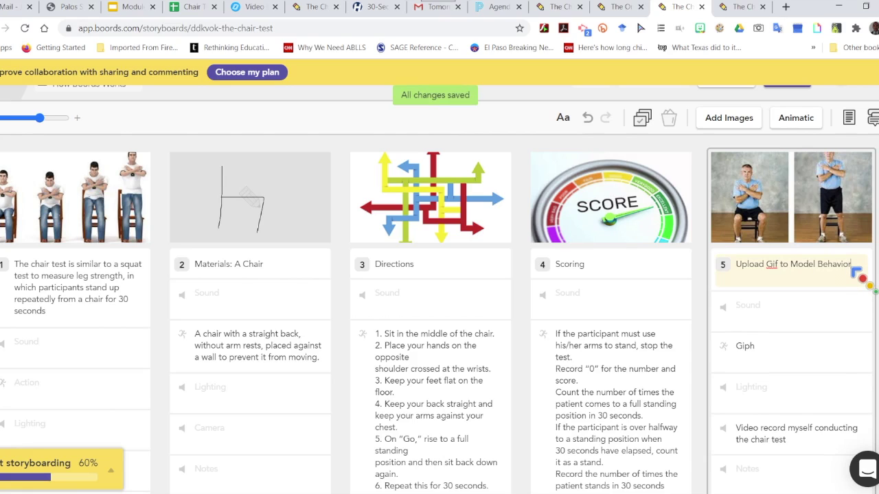
text((Instructional Strategy)
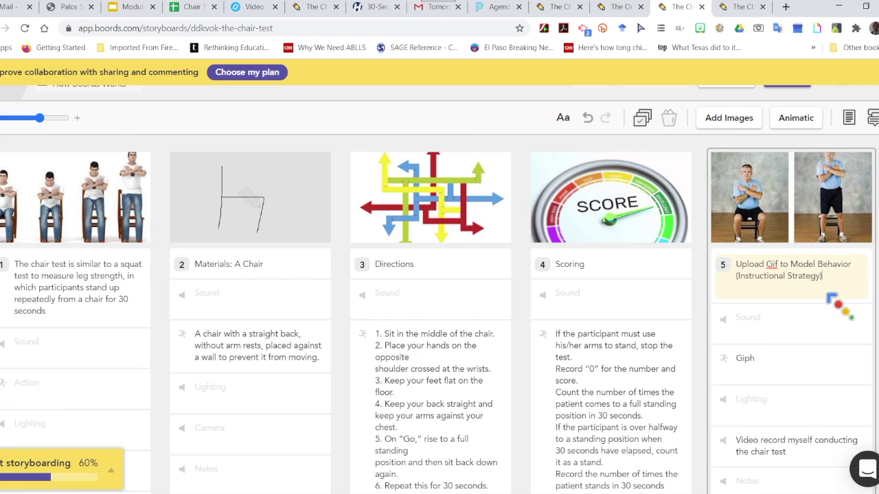
- Append ", which aligns with SEL integration" to frame 5's camera note about video recording the chair test
scroll(839, 304, down, 1)
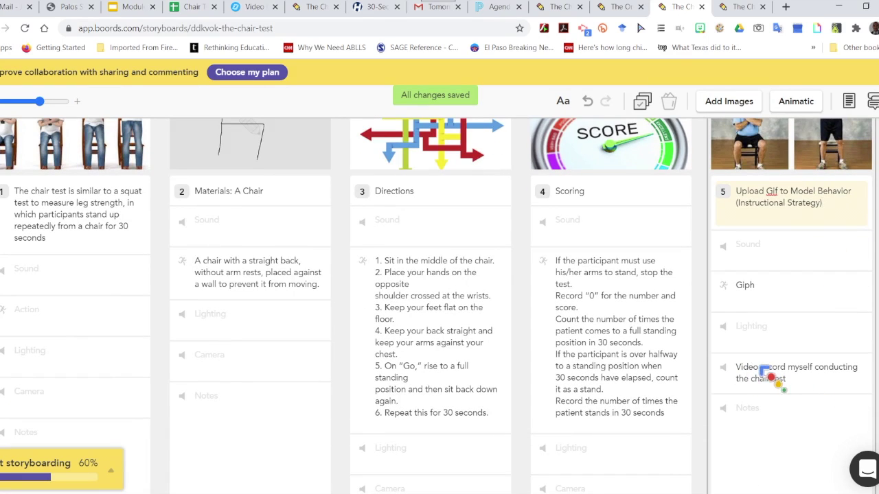
scroll(769, 376, down, 3)
scroll(771, 376, up, 1)
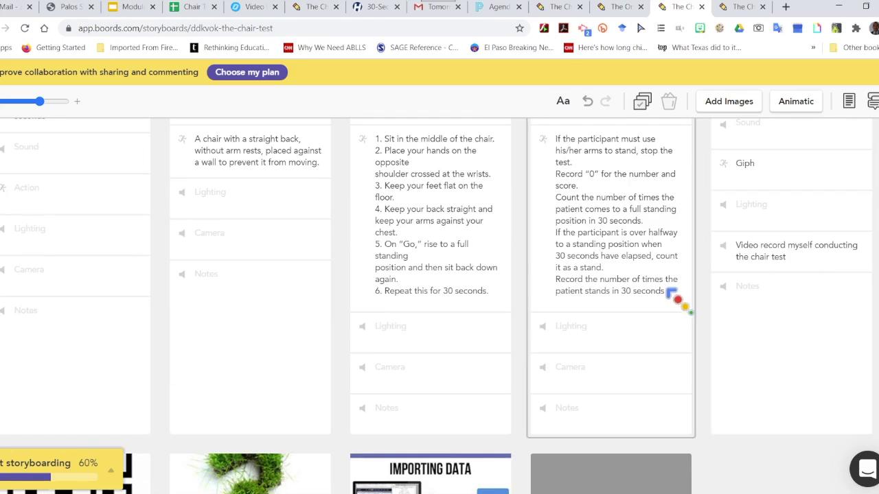
click(789, 259)
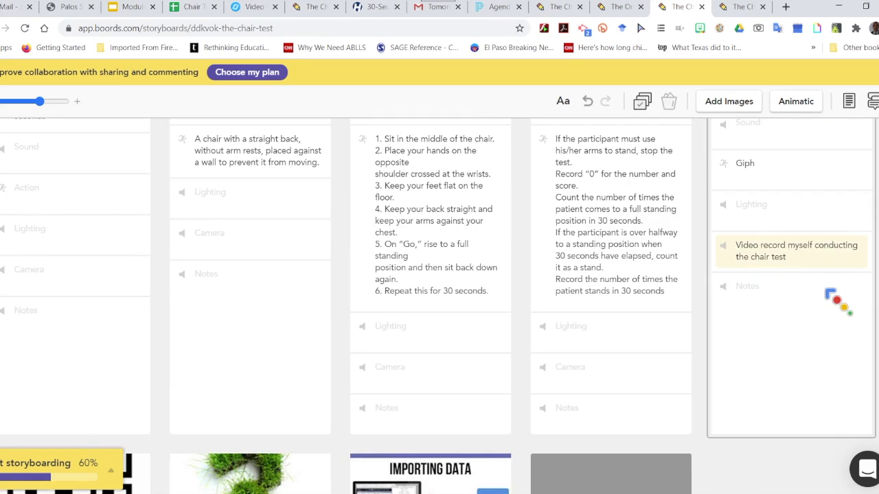
text(, which aligns with SEL integration)
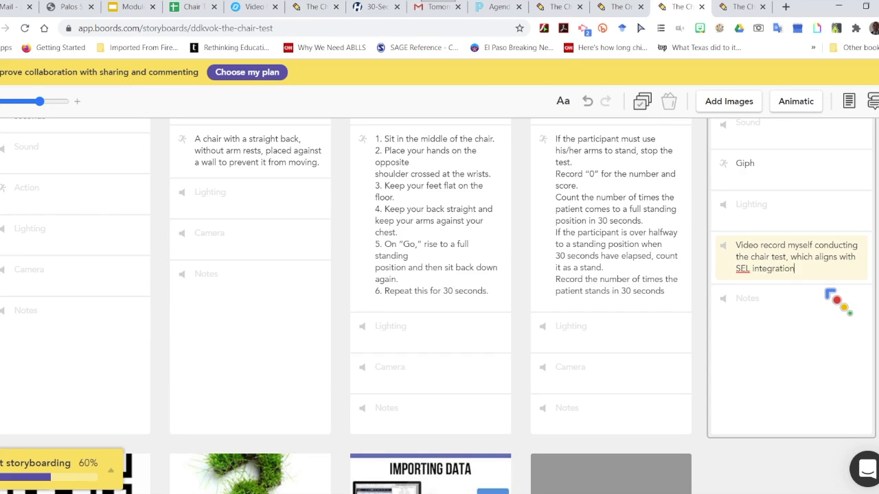
- Review the QR code, three rounds and data import frames, and return to the storyboard's first row
scroll(831, 295, down, 5)
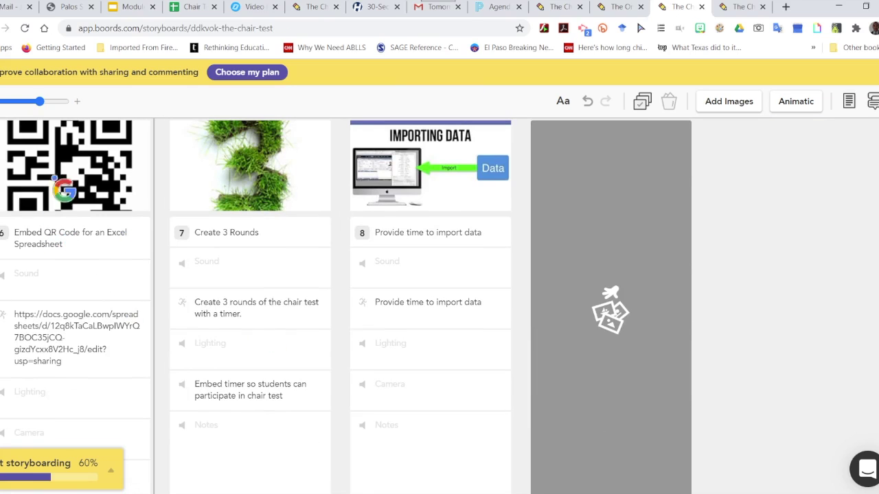
mouse_move(77, 150)
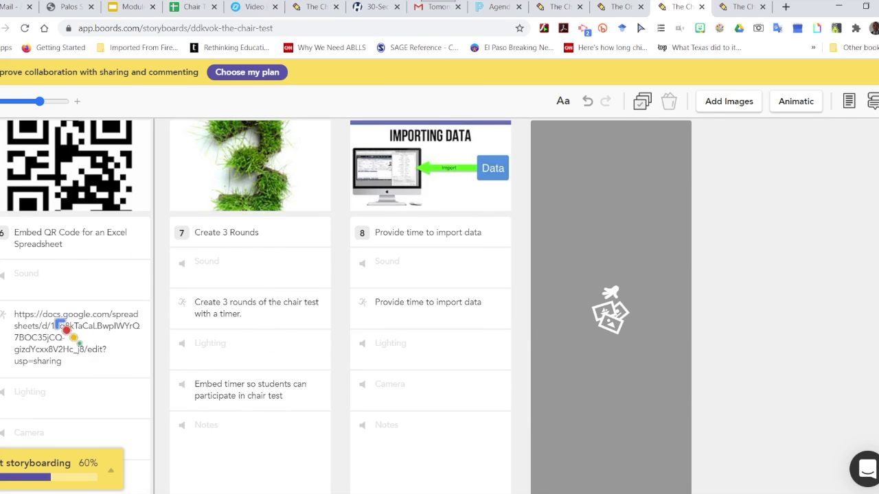
click(31, 321)
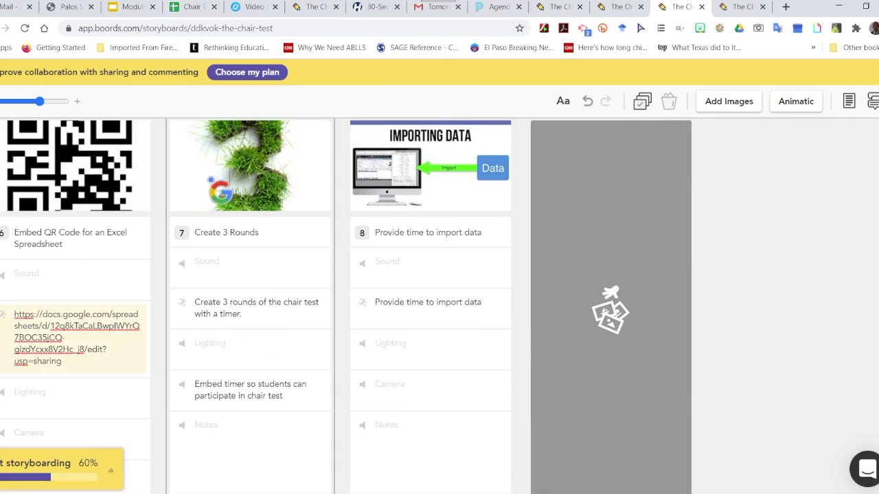
mouse_move(280, 155)
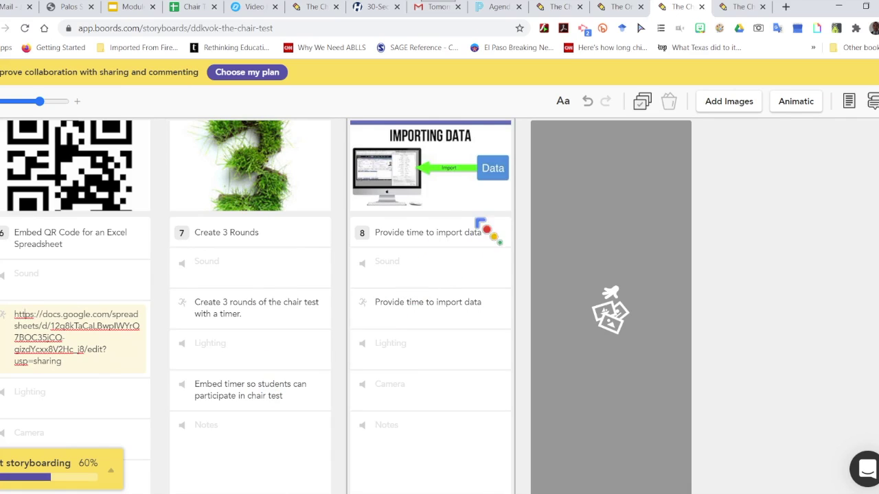
mouse_move(473, 194)
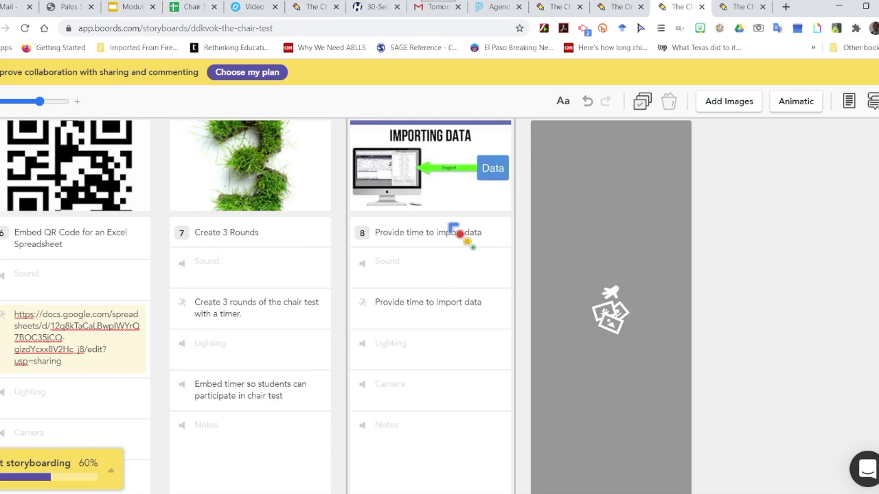
scroll(474, 281, up, 8)
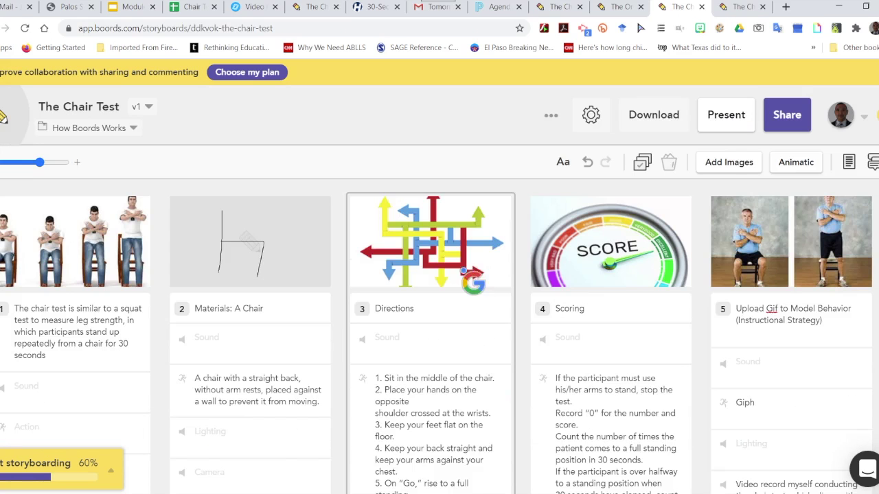
scroll(361, 371, down, 1)
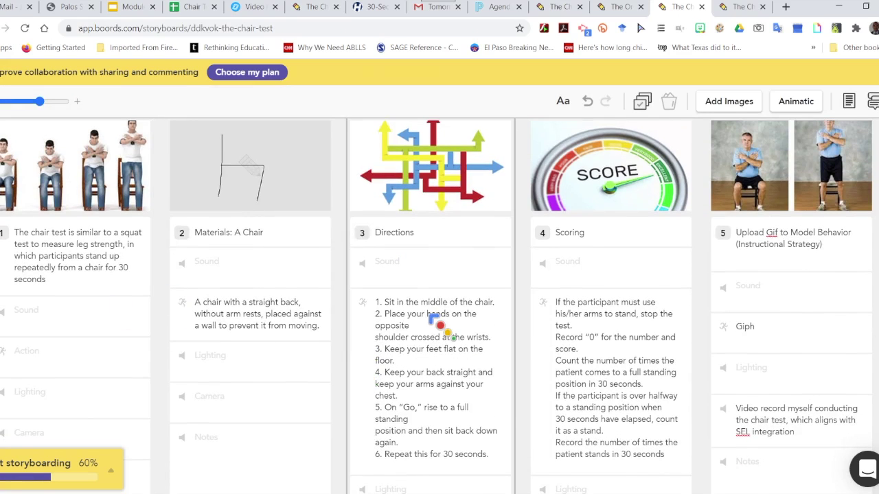
scroll(439, 322, up, 1)
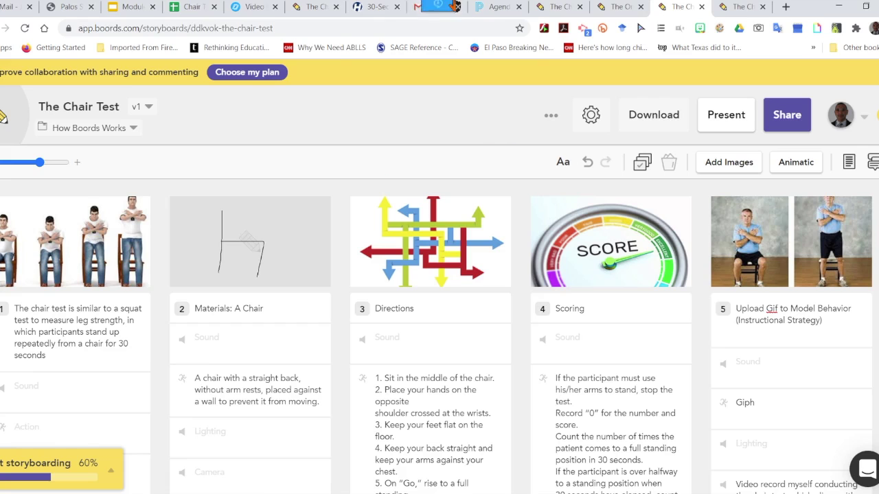
mouse_move(367, 10)
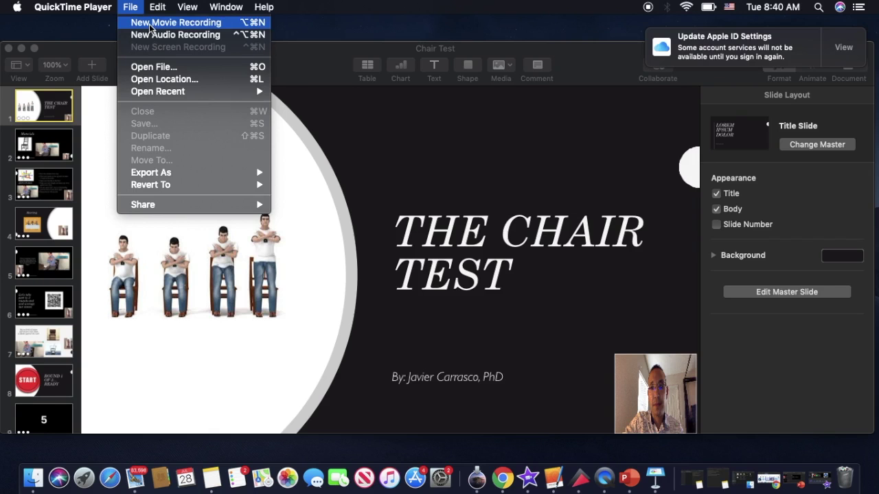
- Open a new movie recording in QuickTime Player and close it without recording
click(151, 25)
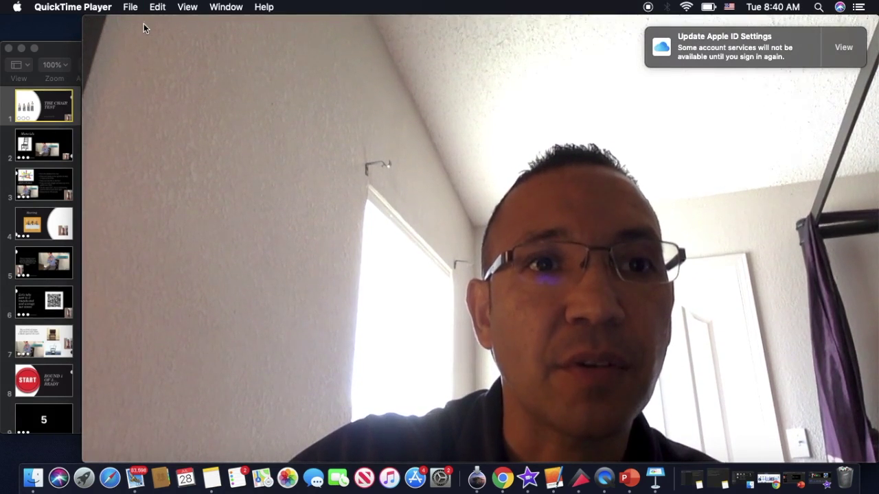
mouse_move(88, 29)
click(91, 22)
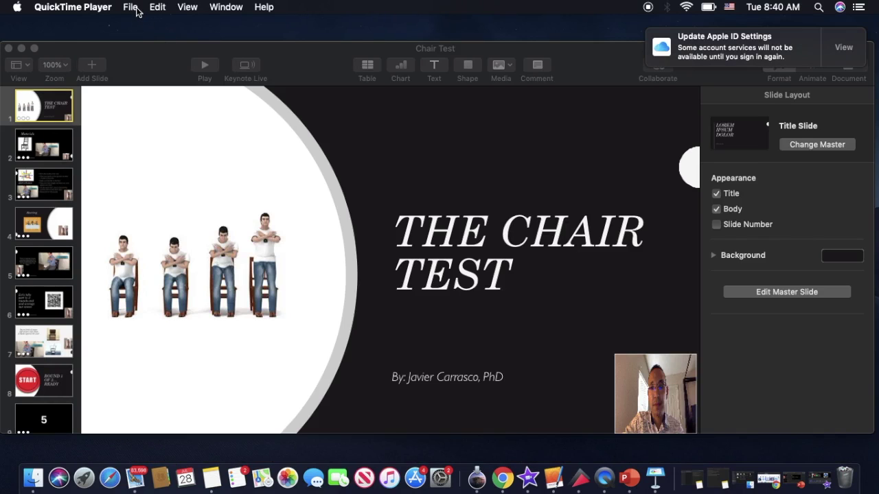
- Switch to the Chair Test presentation in Keynote and look through all its slides, returning to the title slide
click(66, 152)
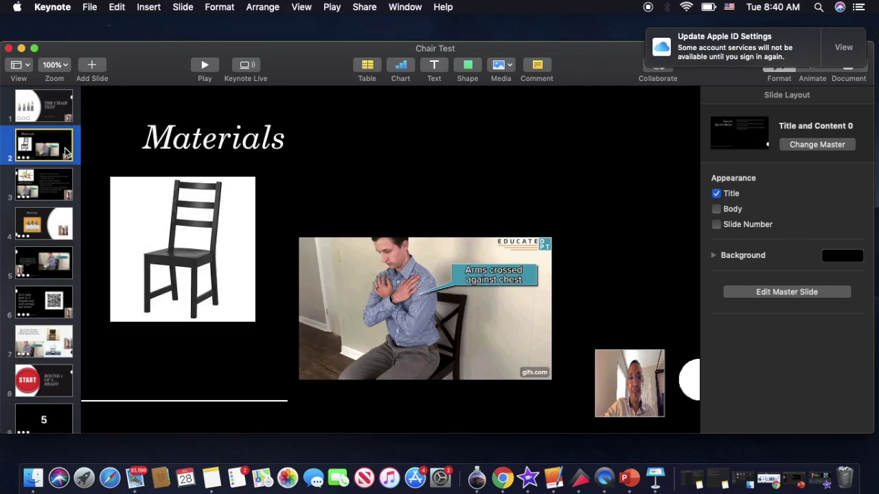
key(Up)
key(Down)
key(Down)
key(Down)
key(Down)
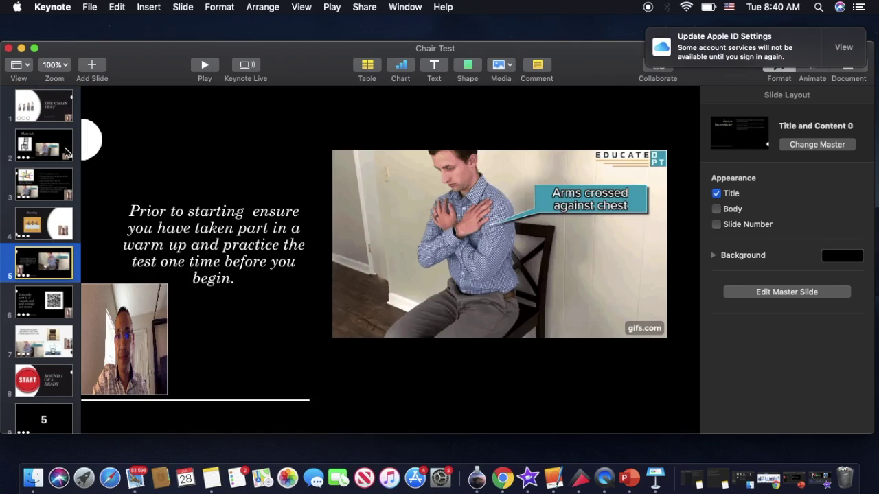
key(Down)
key(Down)
key(Down)
key(Down)
key(Down)
key(Down)
key(Down)
key(Down)
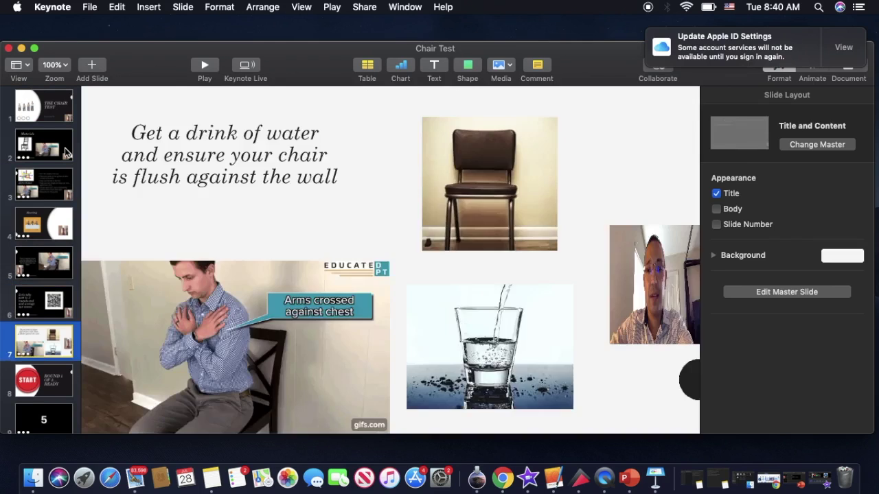
key(Down)
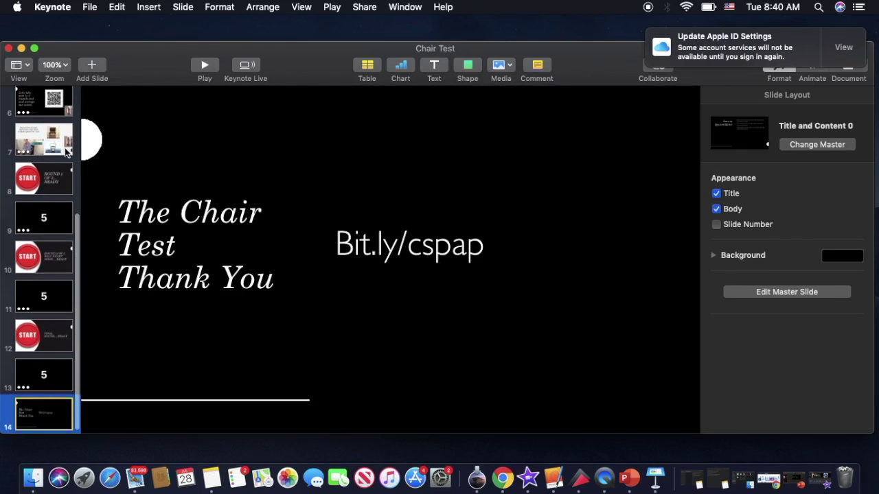
key(Up)
key(Up)
key(Up)
key(Up)
key(Up)
key(Up)
key(Up)
key(Up)
key(Up)
key(Up)
key(Up)
key(Up)
key(Up)
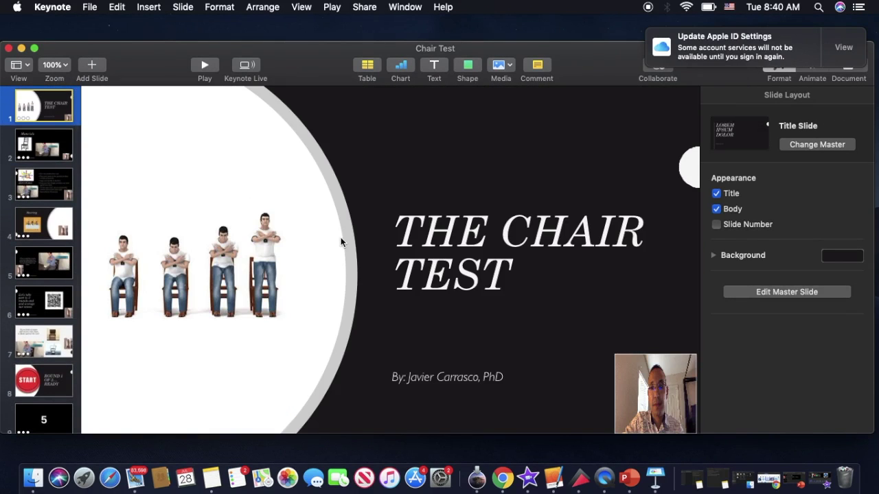
- Retype the word "THE" in the title slide's heading, keeping a single space before "CHAIR"
click(430, 223)
double_click(426, 224)
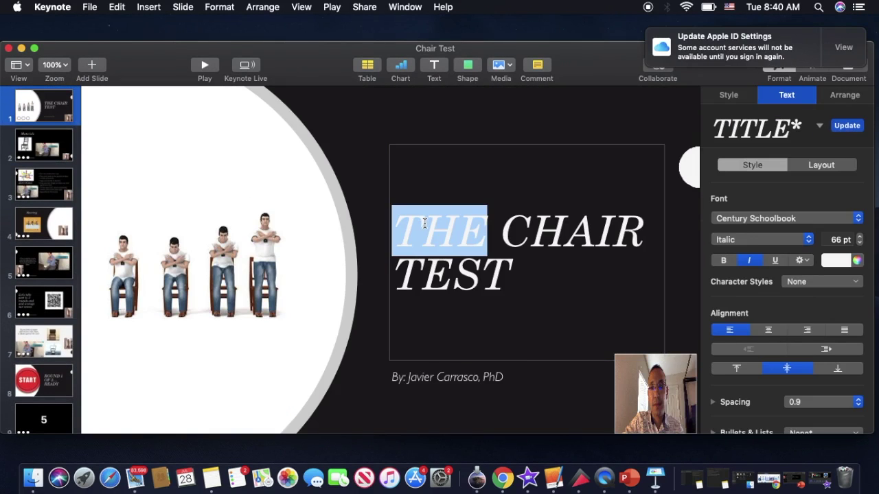
text(THE)
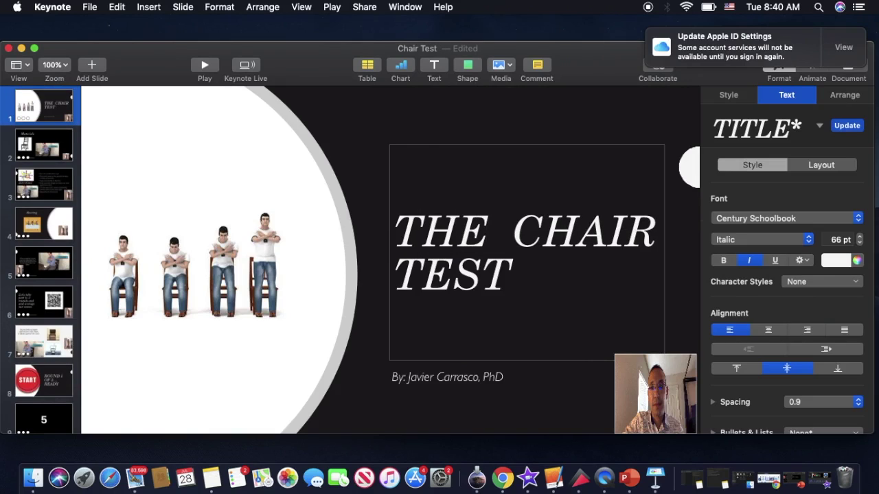
key(BackSpace)
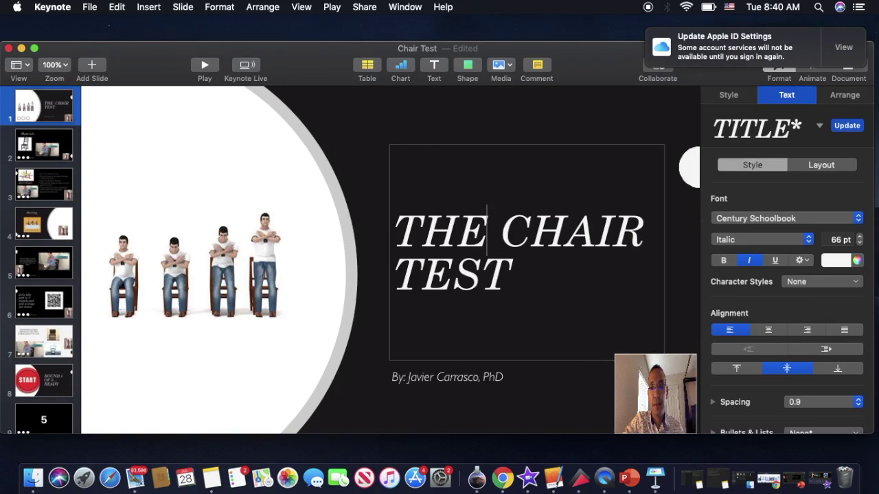
- Play and stop the webcam video on the title slide, and select the image of the four chair poses
click(636, 381)
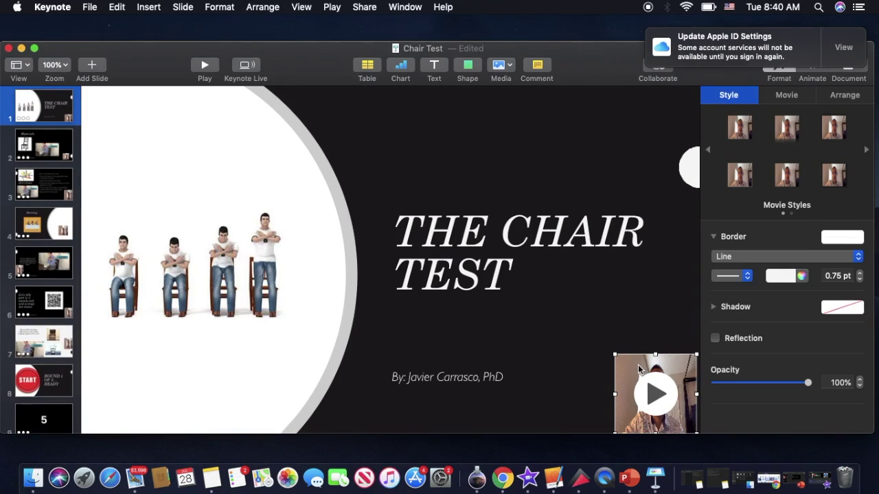
click(656, 395)
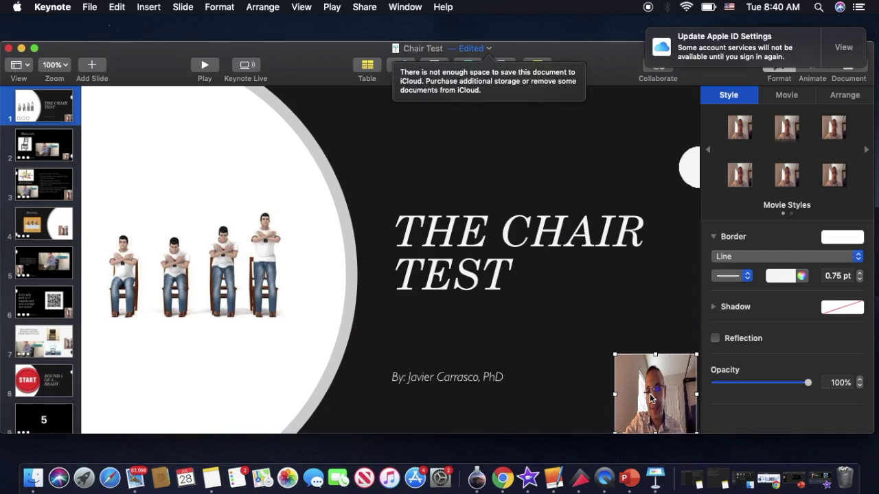
click(651, 395)
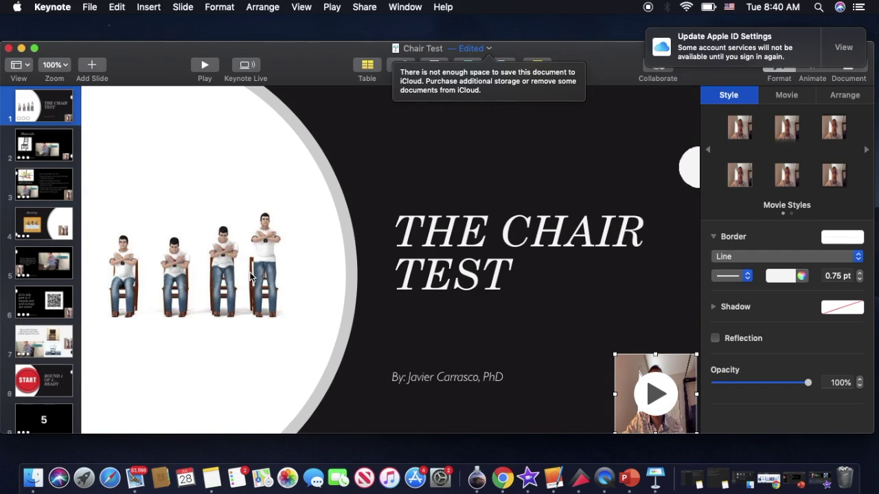
click(217, 270)
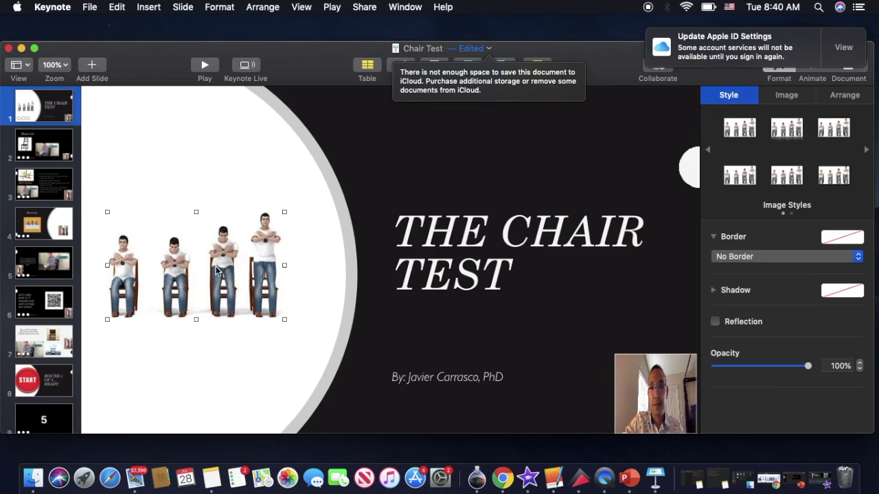
- Play the arms-crossed demonstration clip on the Materials slide and inspect the slide's other media
click(55, 156)
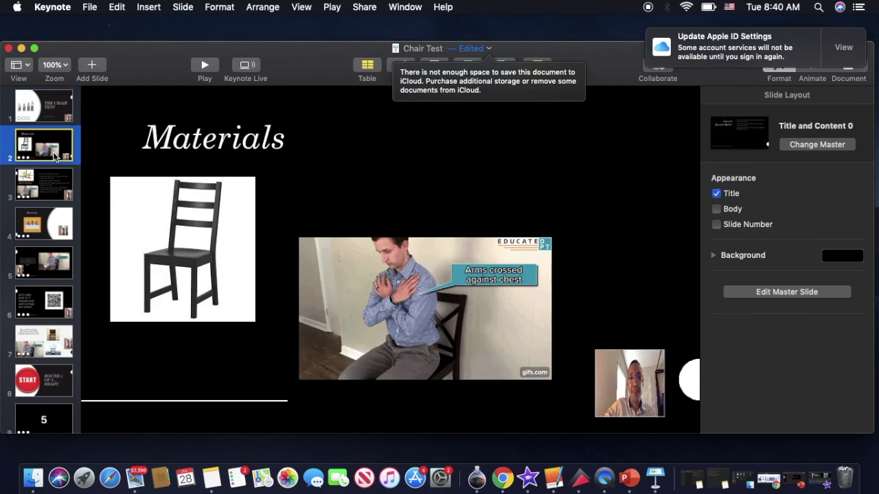
click(395, 289)
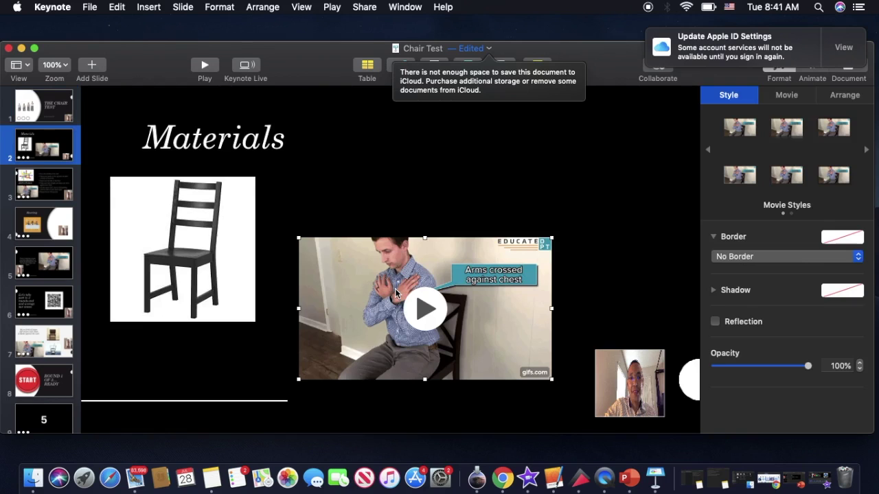
click(425, 310)
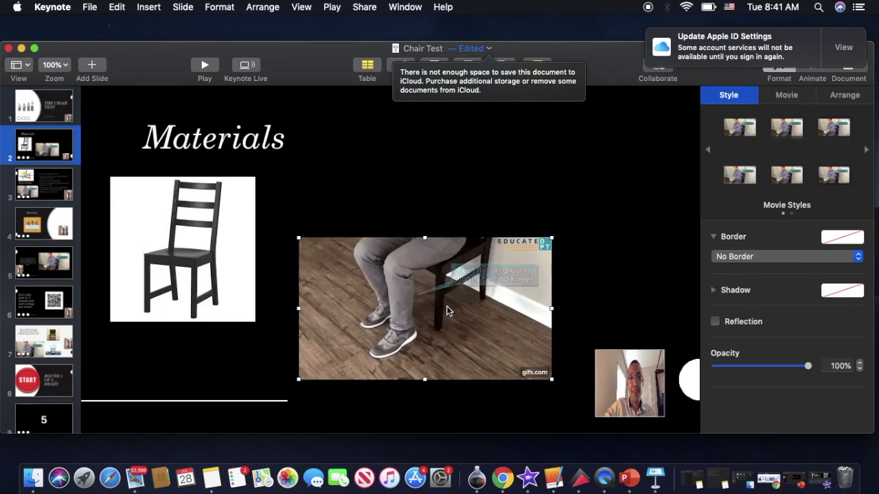
click(626, 385)
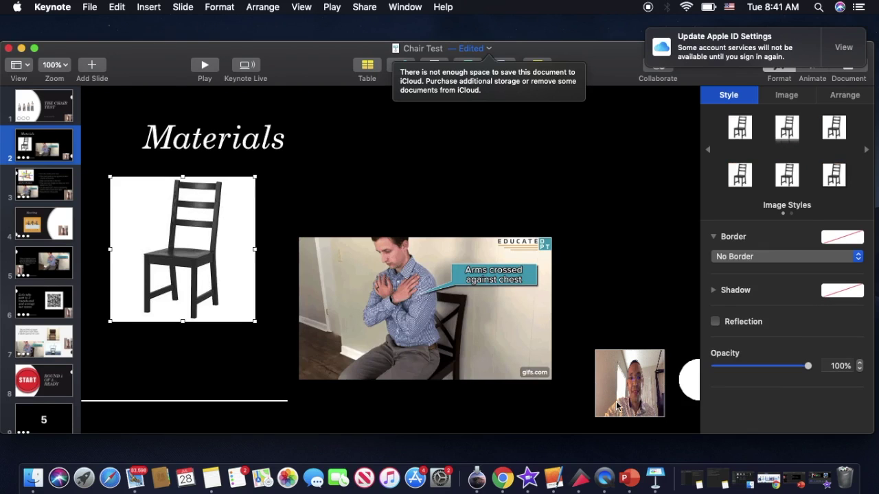
- Review the slides from Directions and Scoring through the QR code and round countdowns, and return to the title slide
click(46, 196)
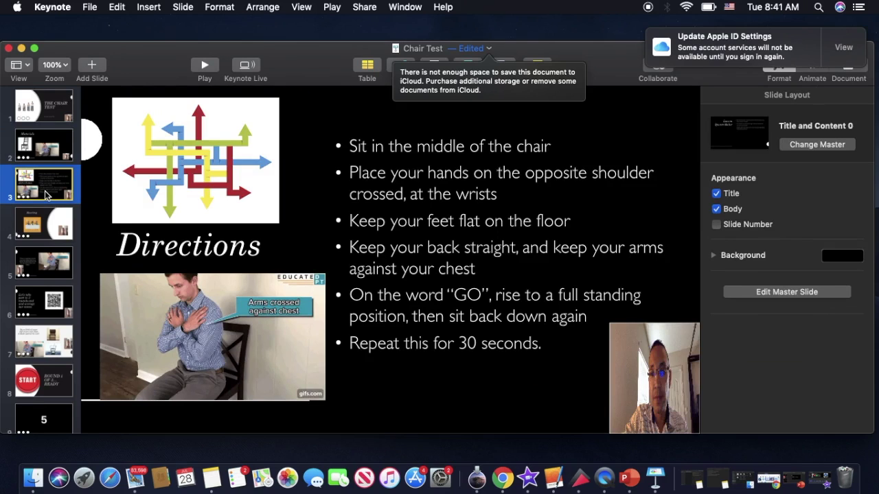
key(Down)
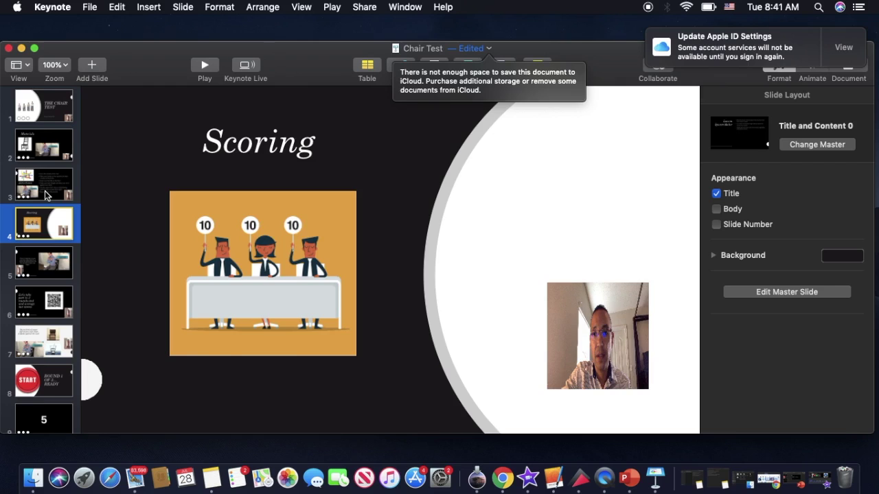
key(Down)
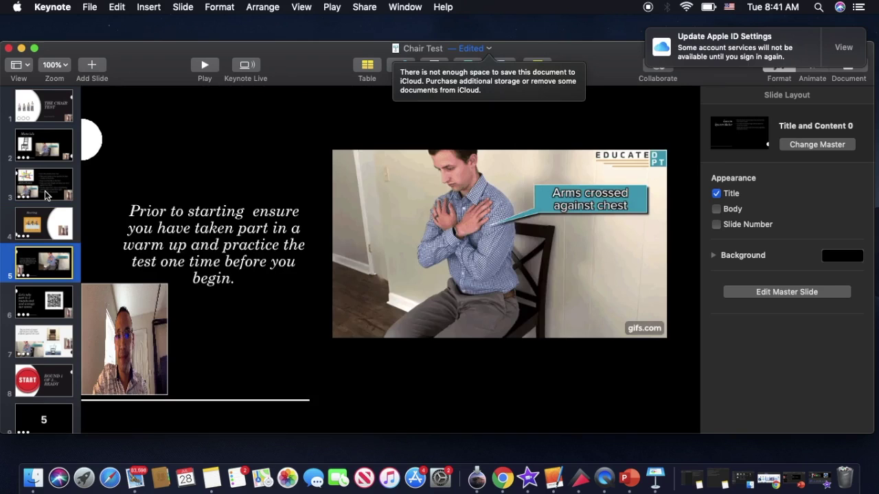
key(Down)
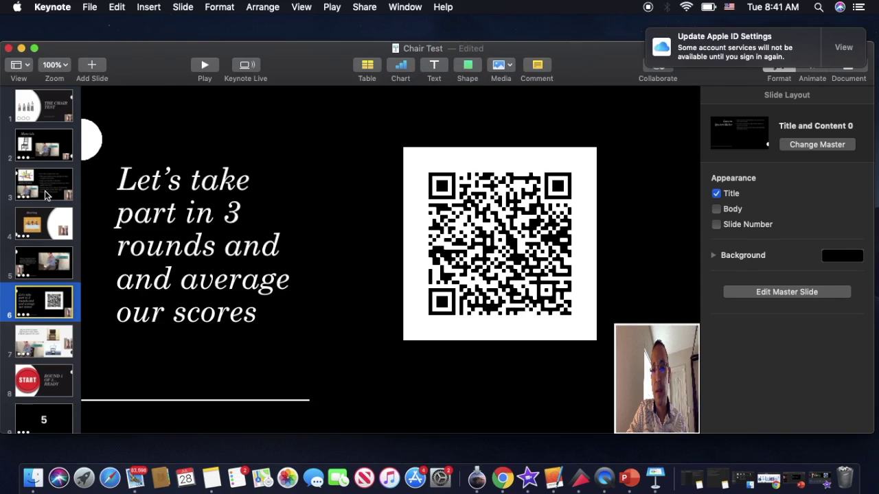
key(Down)
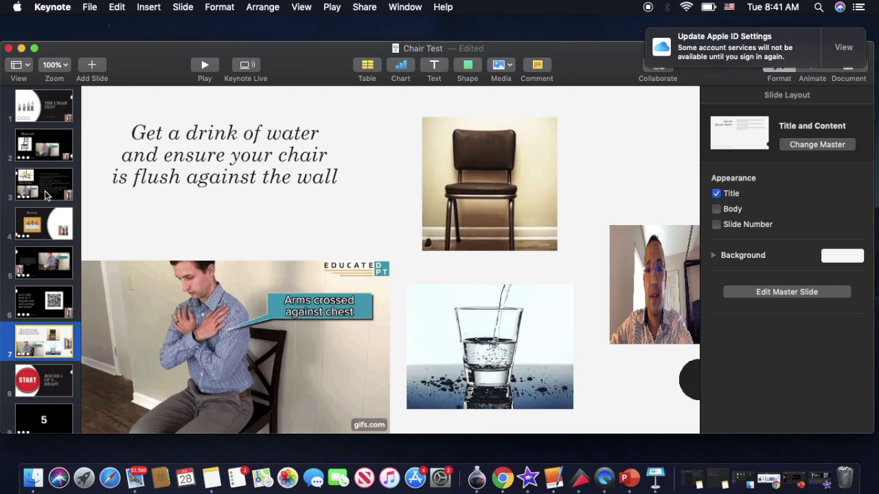
key(Down)
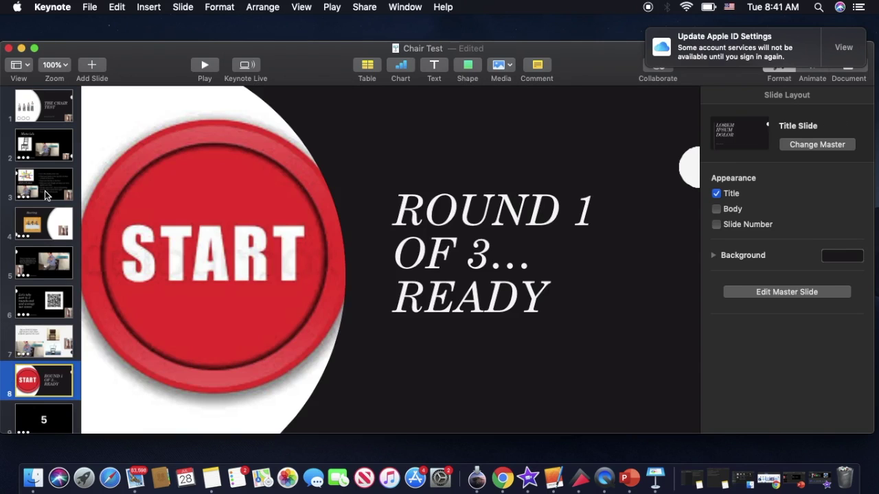
key(Down)
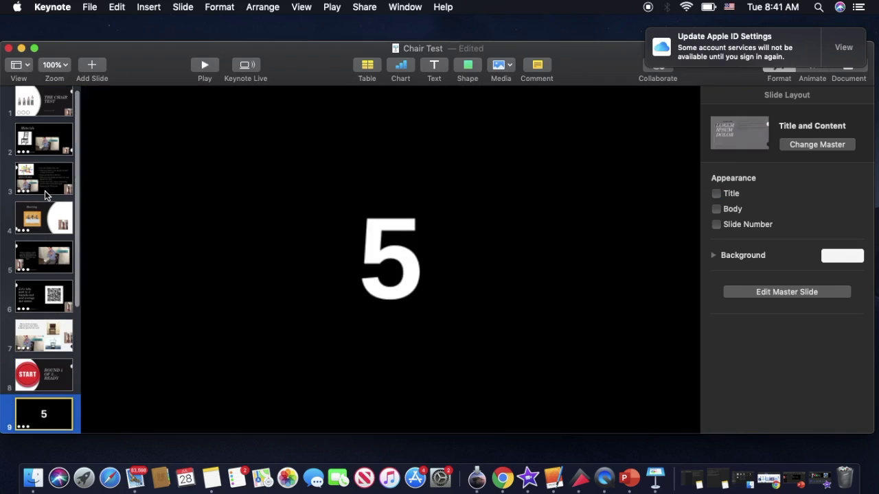
key(Down)
key(Down)
key(Down)
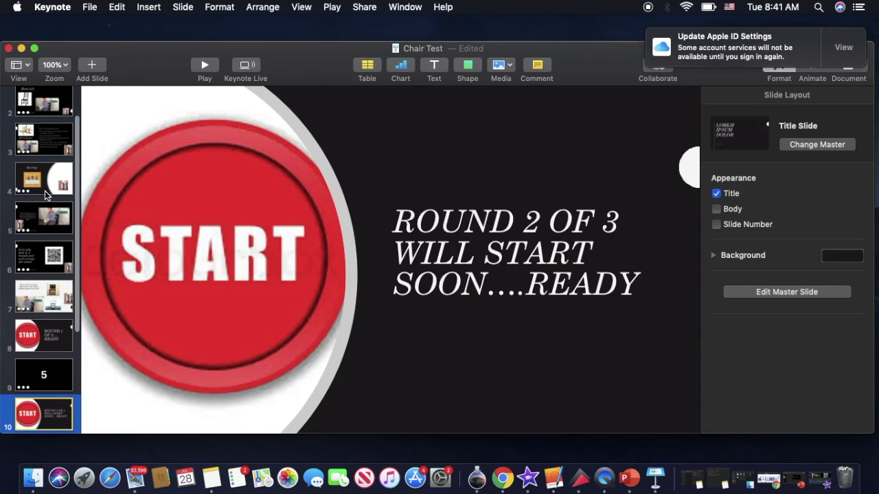
key(Up)
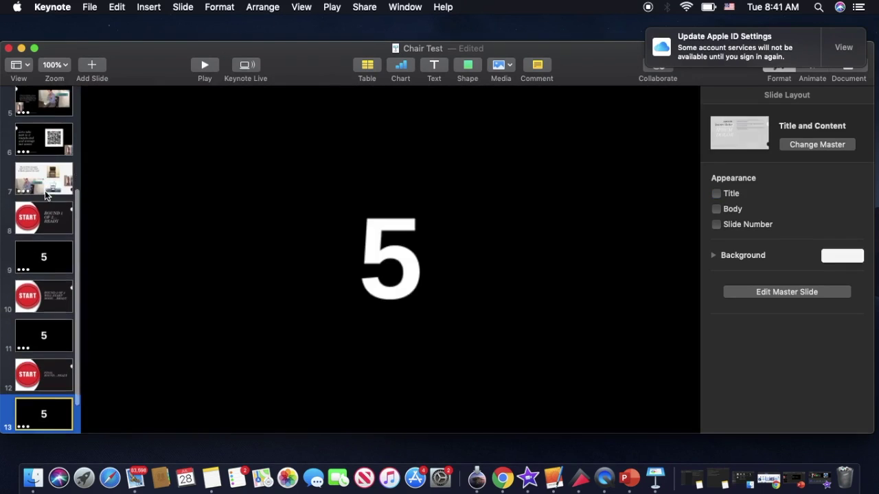
key(Home)
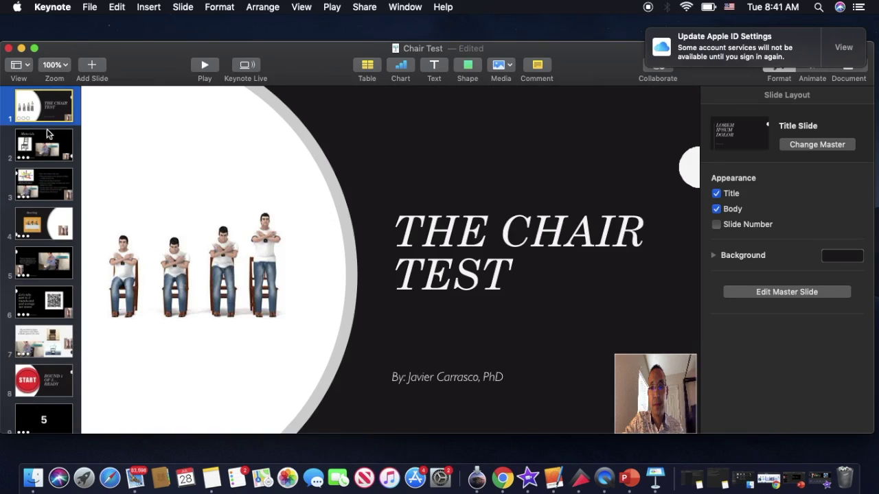
- Set up a movie export of all slides, keeping Self-Playing playback and 720p resolution
click(89, 9)
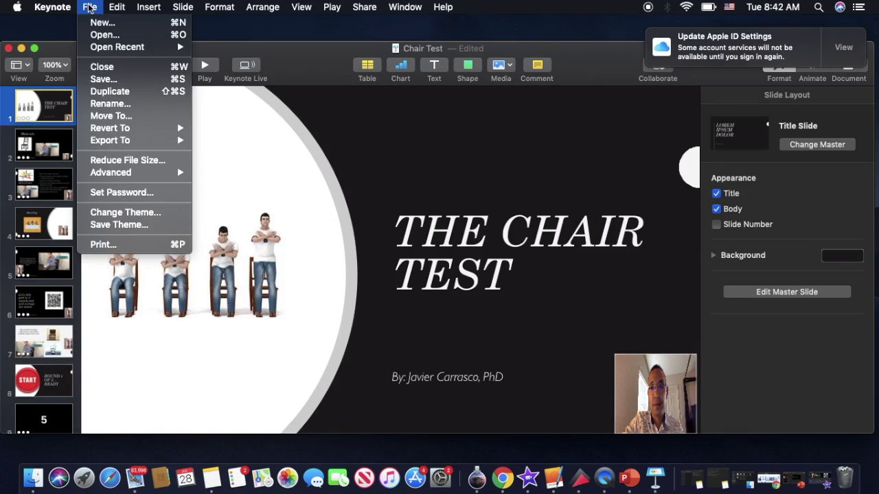
mouse_move(114, 141)
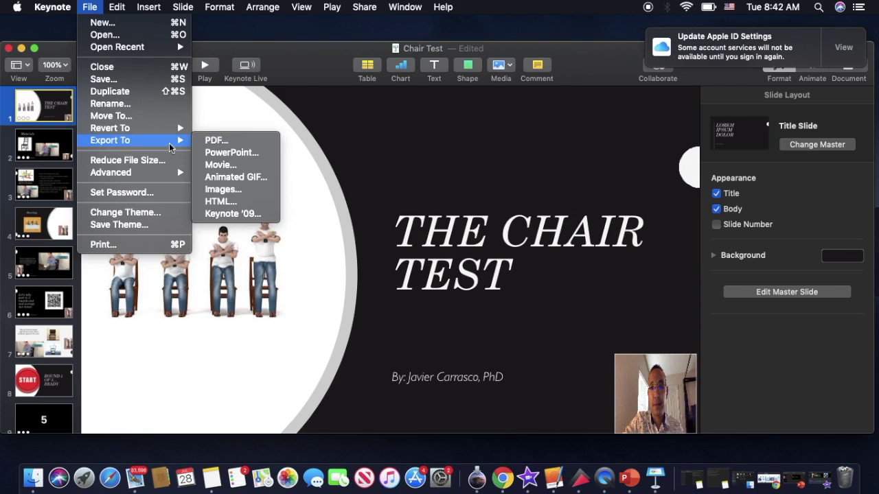
click(233, 162)
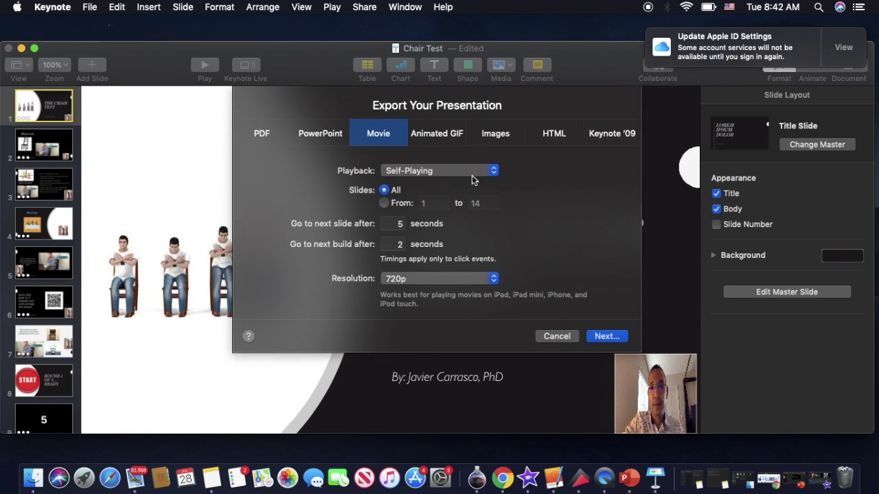
click(494, 175)
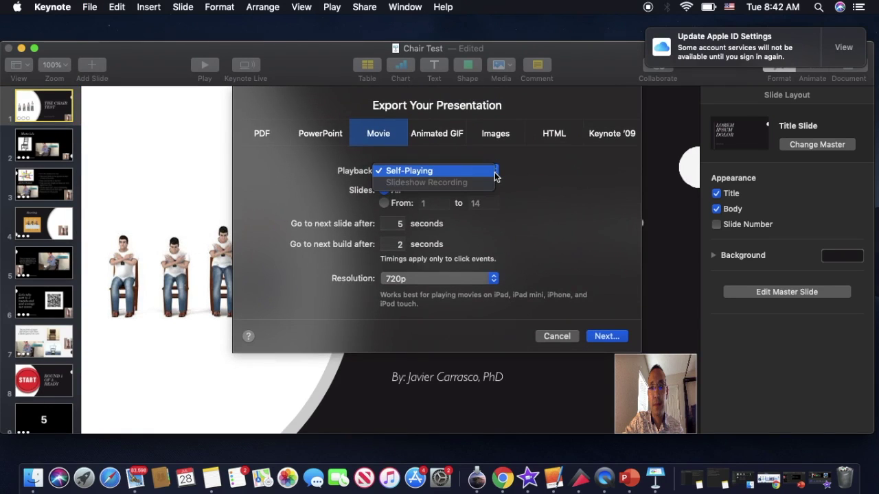
click(495, 176)
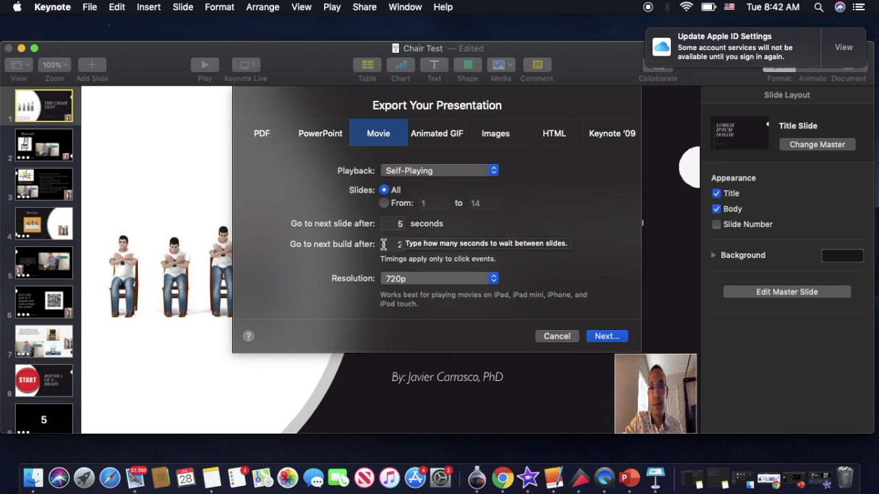
click(493, 280)
click(493, 280)
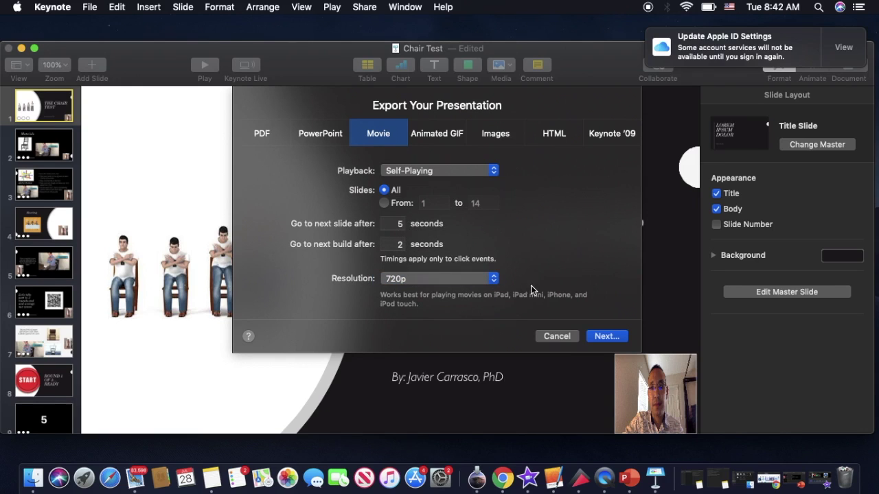
- Proceed to saving the movie export and name the file "Chair Test Video Step 2" in the Downloads folder
click(600, 336)
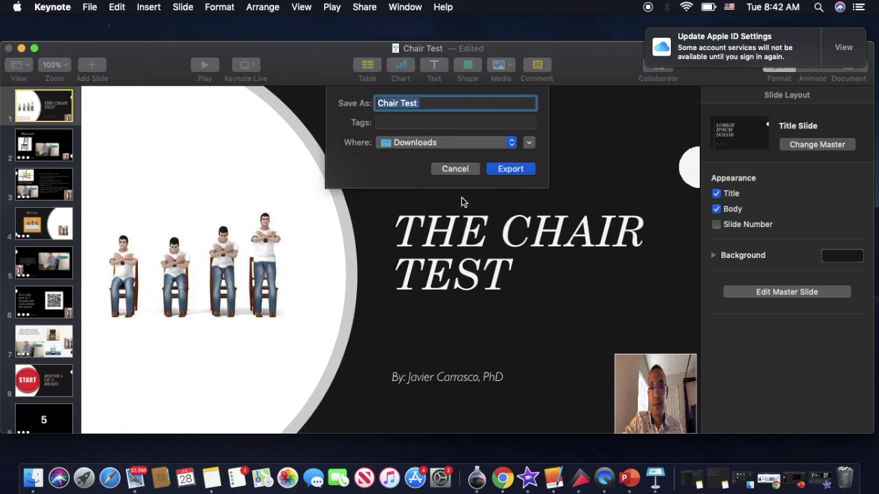
click(430, 103)
text(Video )
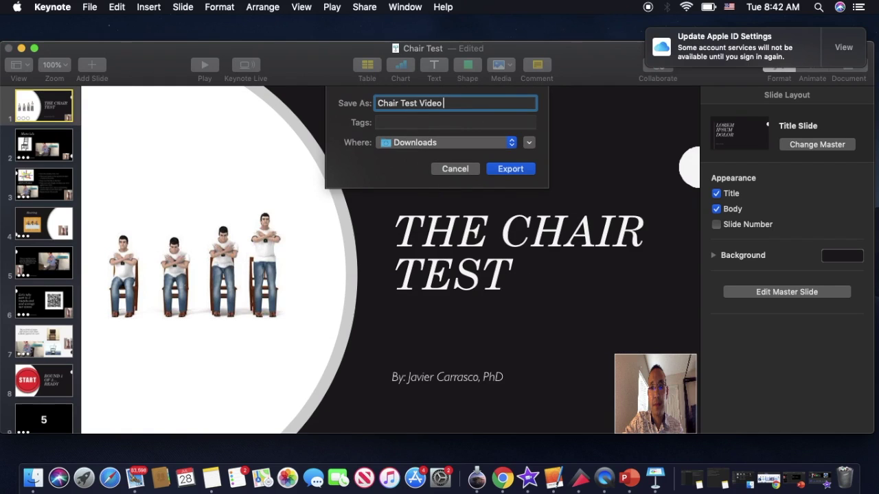
text(Step 2)
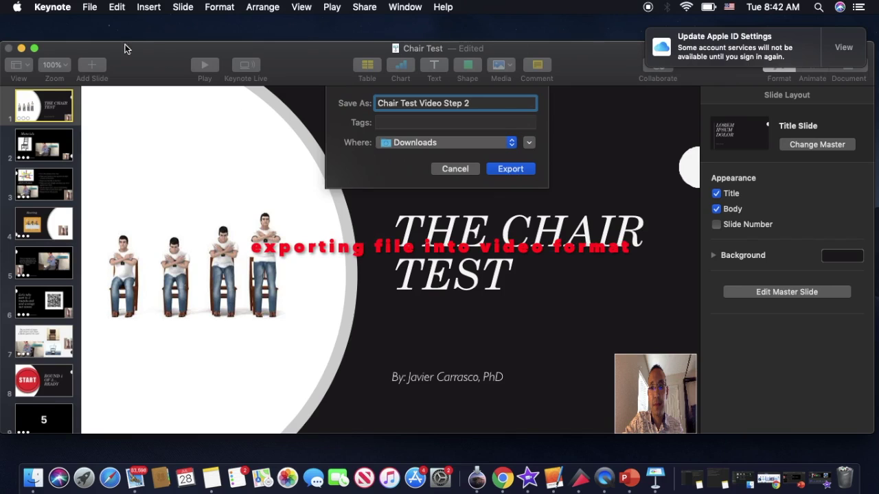
- Export the presentation movie to Downloads, and find and open the exported "Chair Test Video Step 2" by searching the Mac for "step"
click(511, 169)
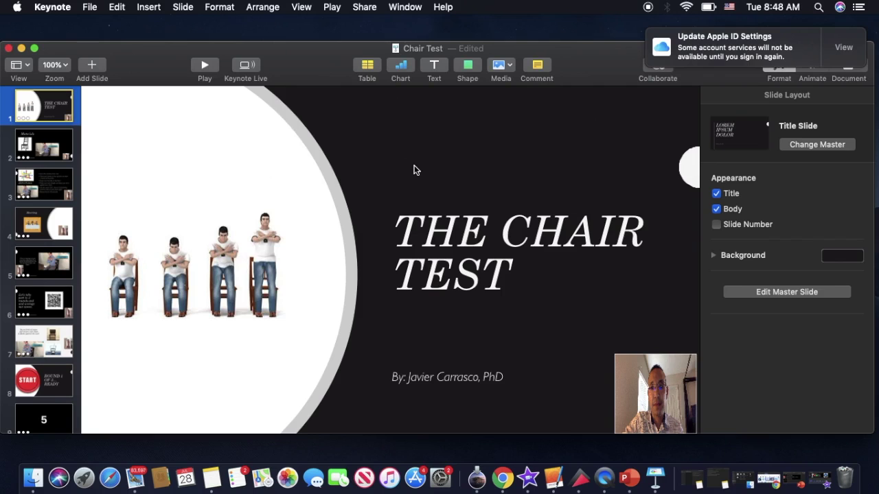
click(818, 7)
text(step)
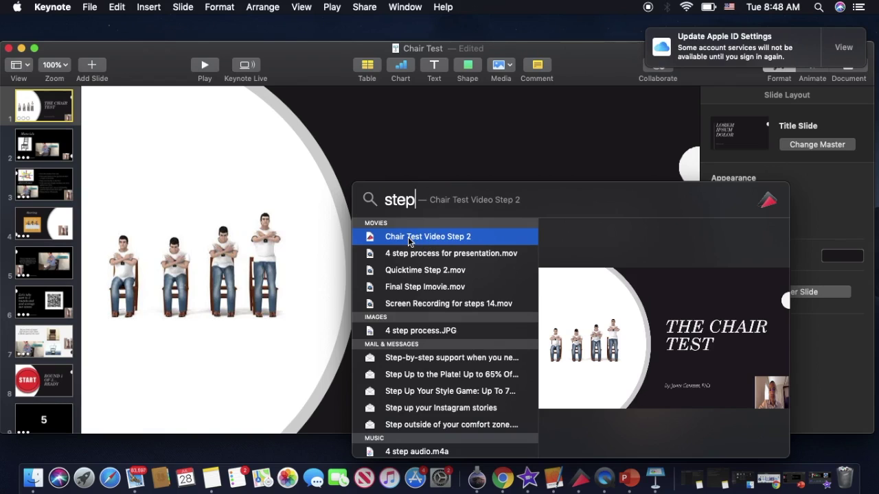
key(super+a)
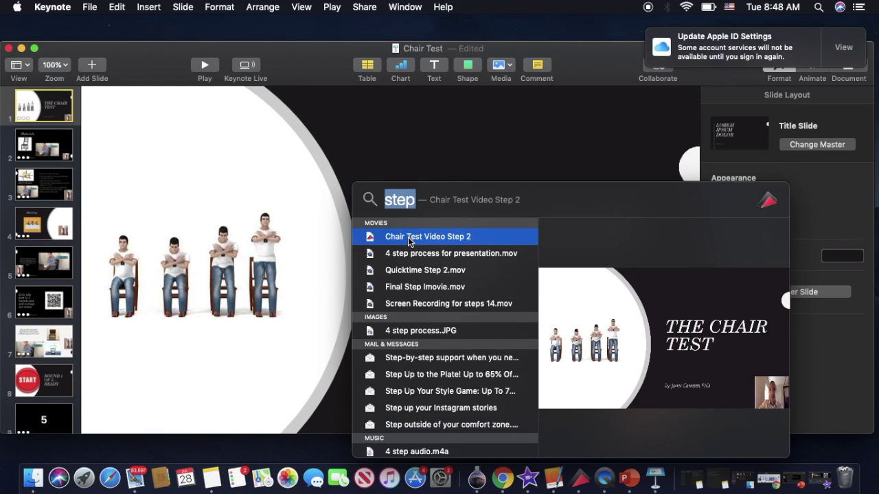
key(Return)
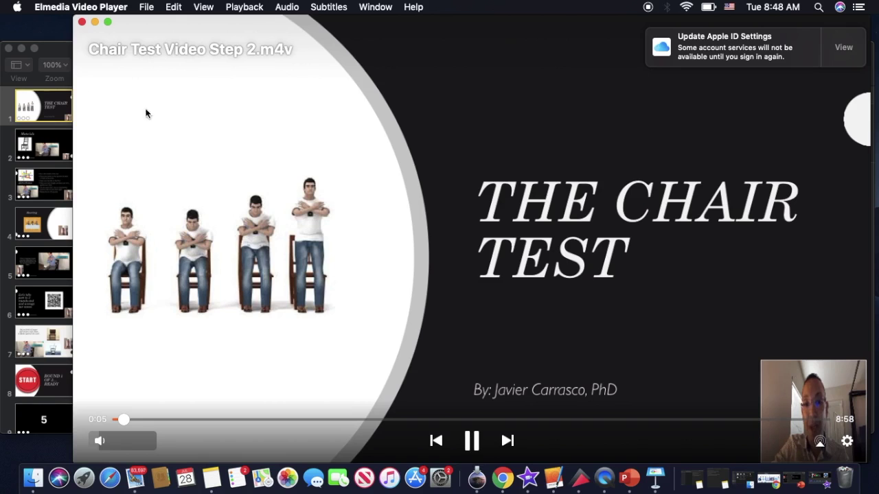
- Minimize the Chair Test presentation window and raise the volume of the playing movie
click(53, 49)
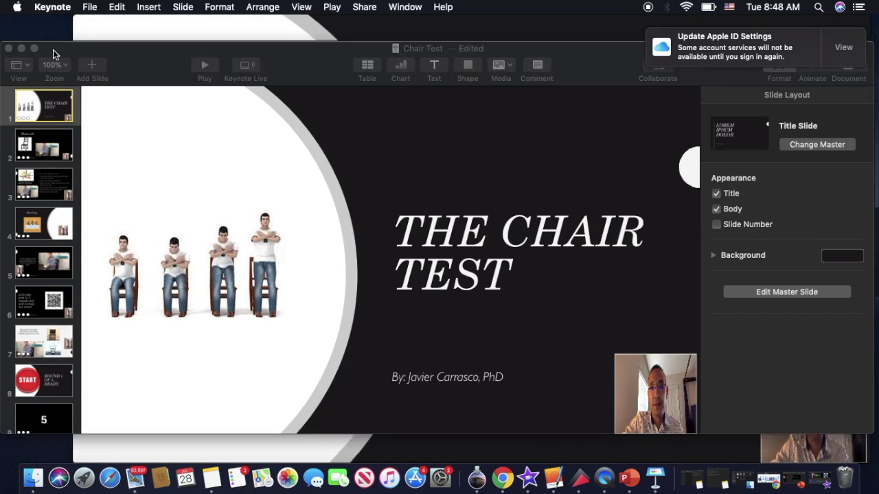
click(21, 49)
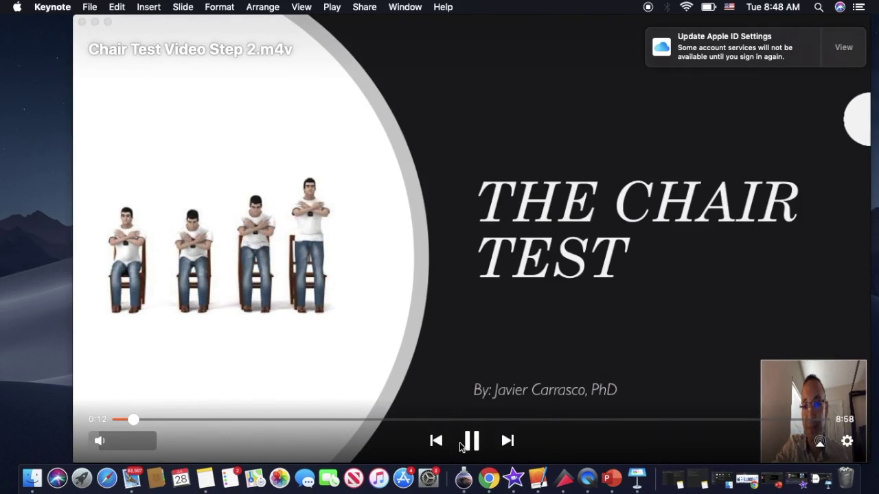
drag(99, 440, 145, 438)
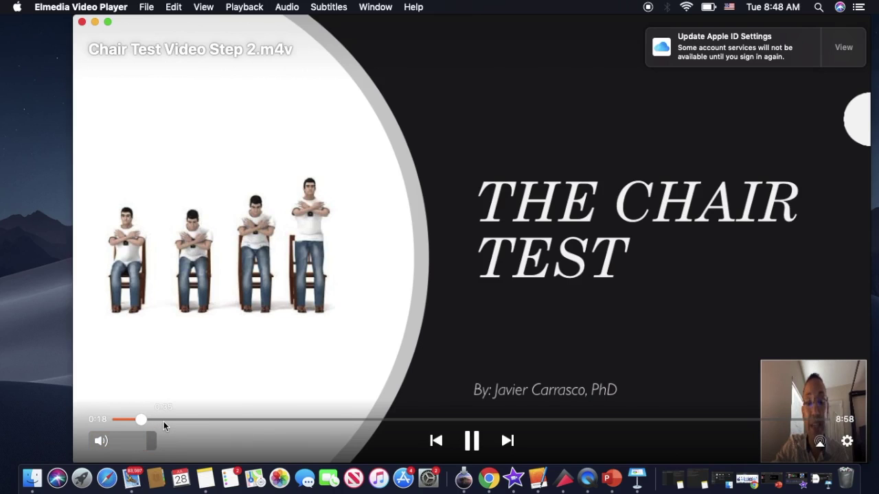
- Skip through the exported movie from the title and Materials through Scoring and the countdown to the closing Thank You slide
click(164, 421)
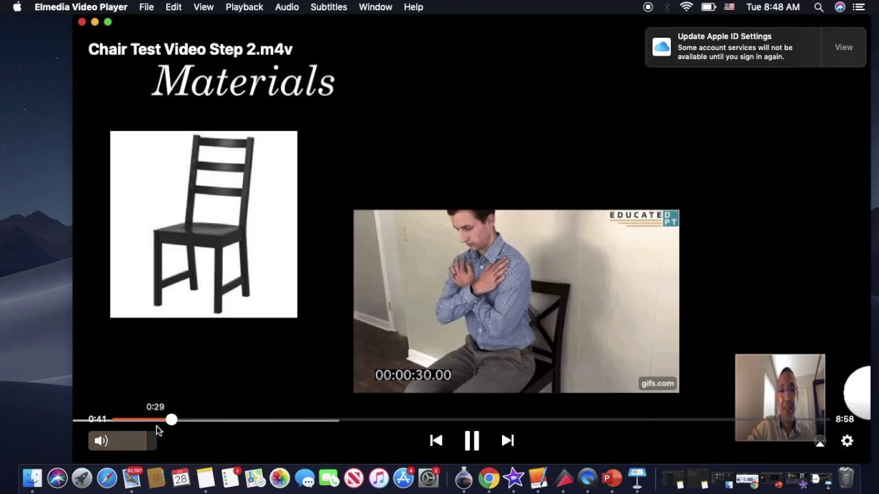
click(192, 419)
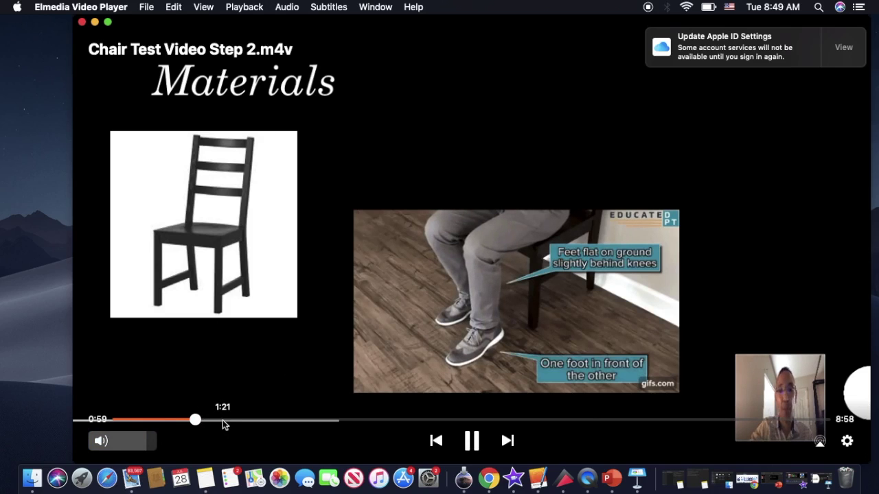
click(223, 420)
click(265, 420)
click(314, 422)
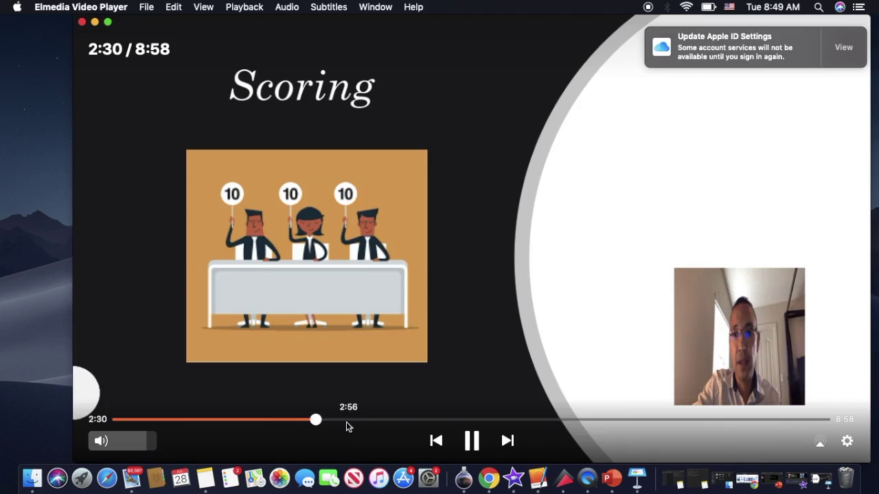
click(307, 419)
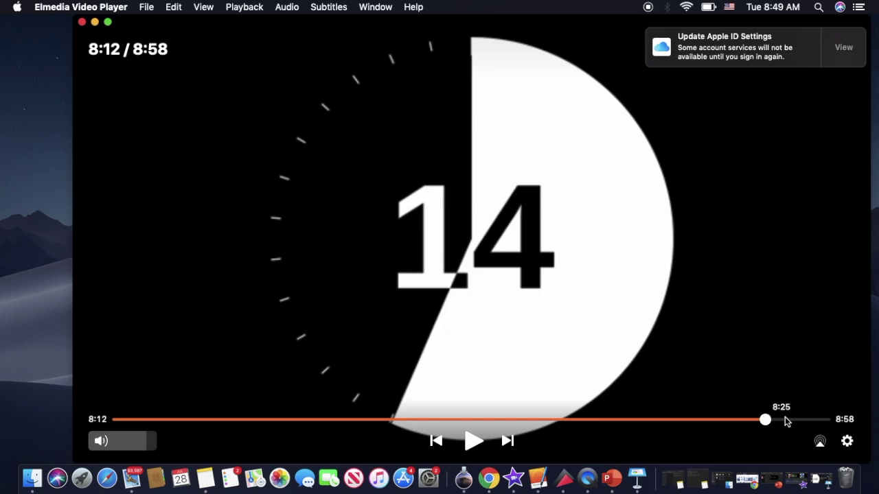
click(788, 420)
click(813, 420)
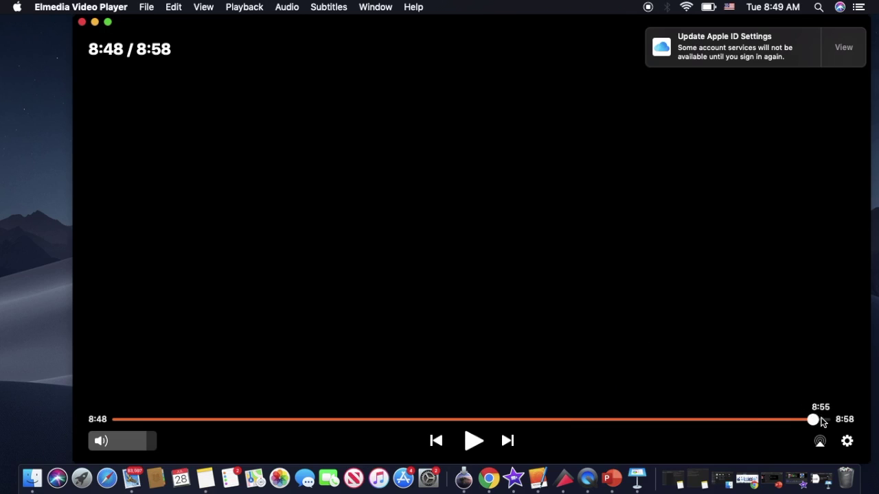
click(821, 420)
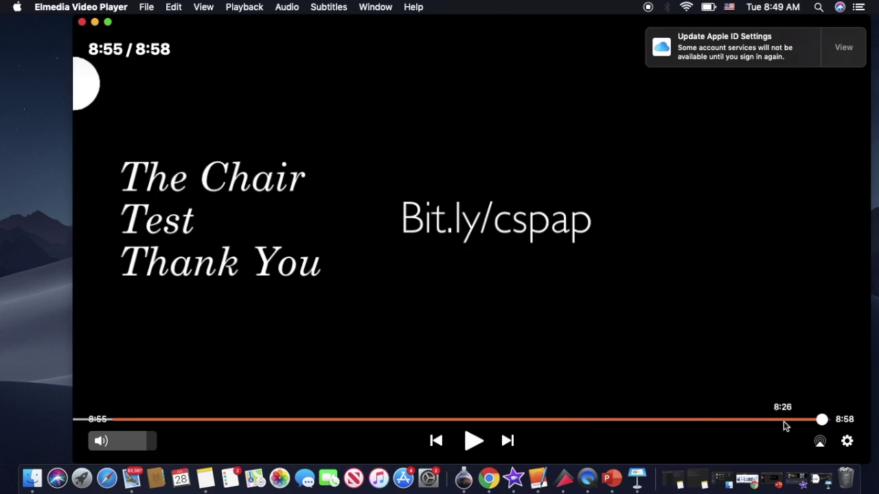
click(829, 424)
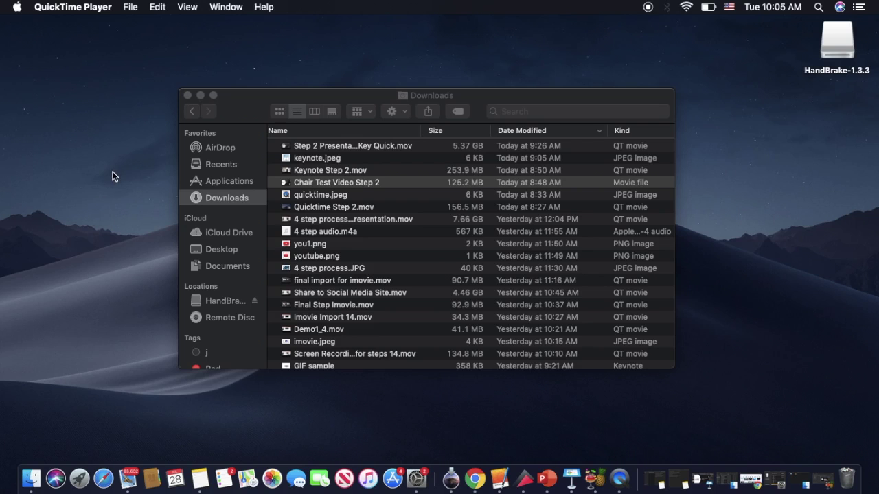
- Open Chair Test Video Step 2 from the Downloads folder, resume its playback briefly, pause it and close the player window
double_click(330, 183)
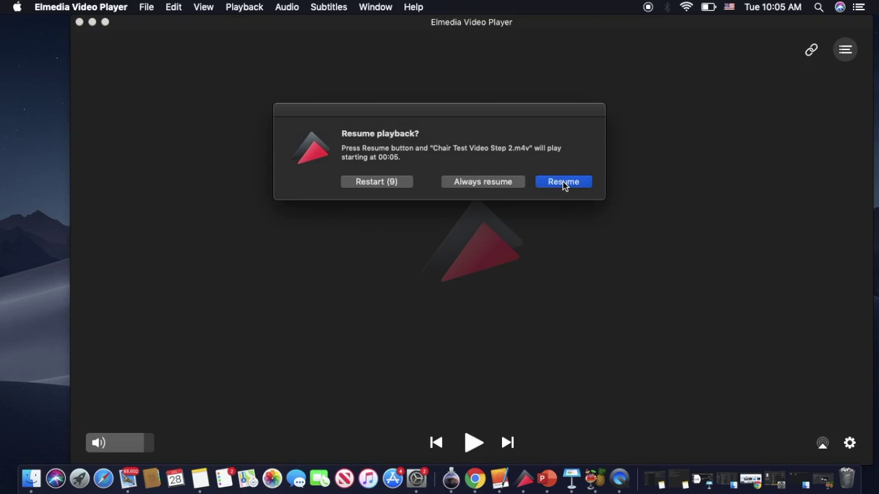
click(562, 182)
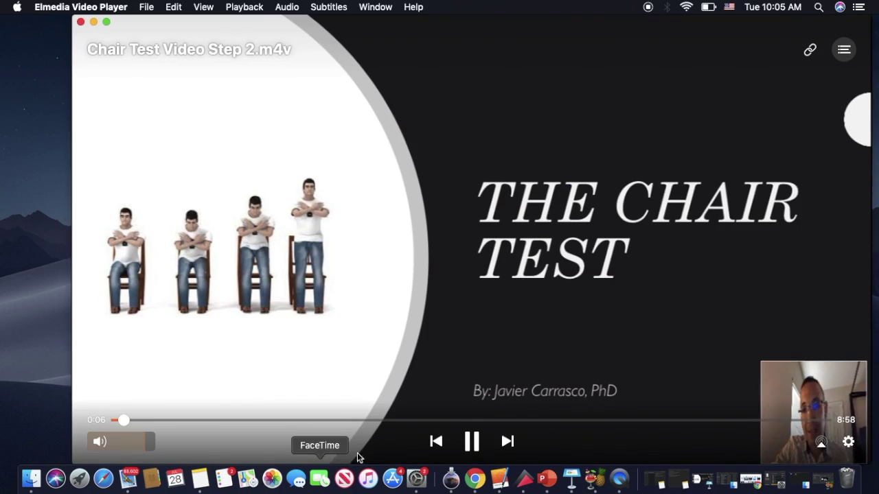
key(space)
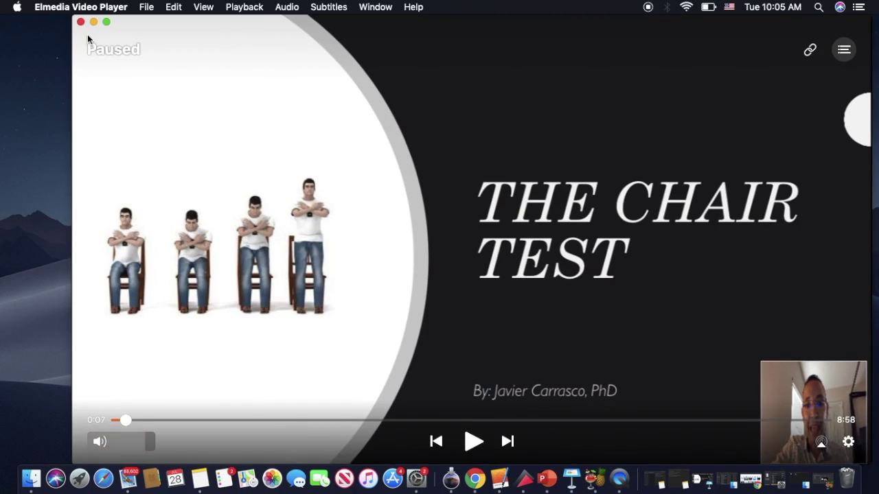
click(80, 22)
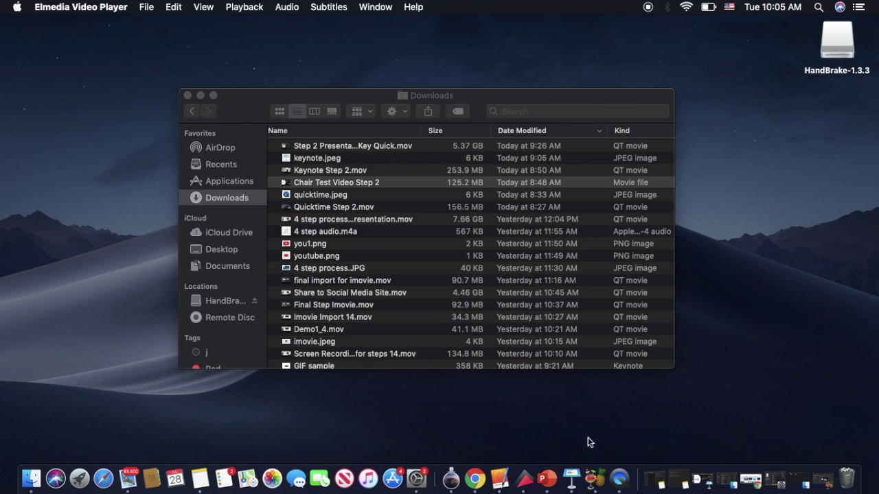
- Find and open iMovie through a system search and create a new movie project
click(819, 7)
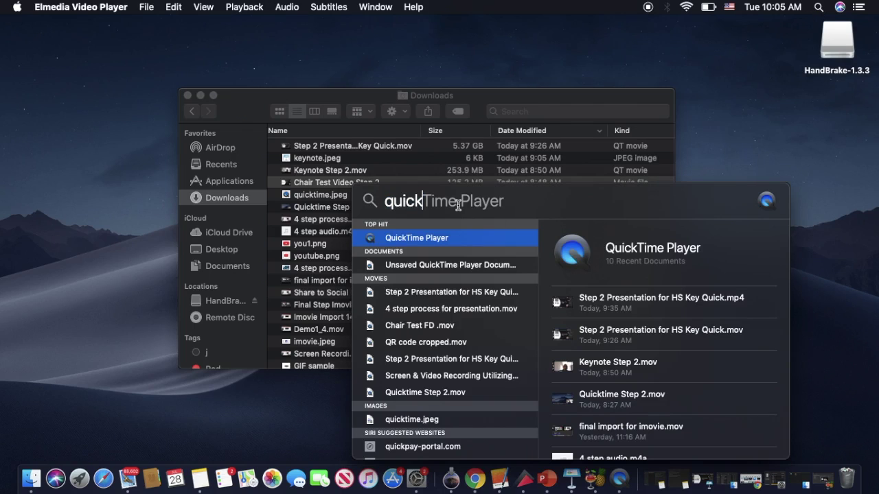
text(imo)
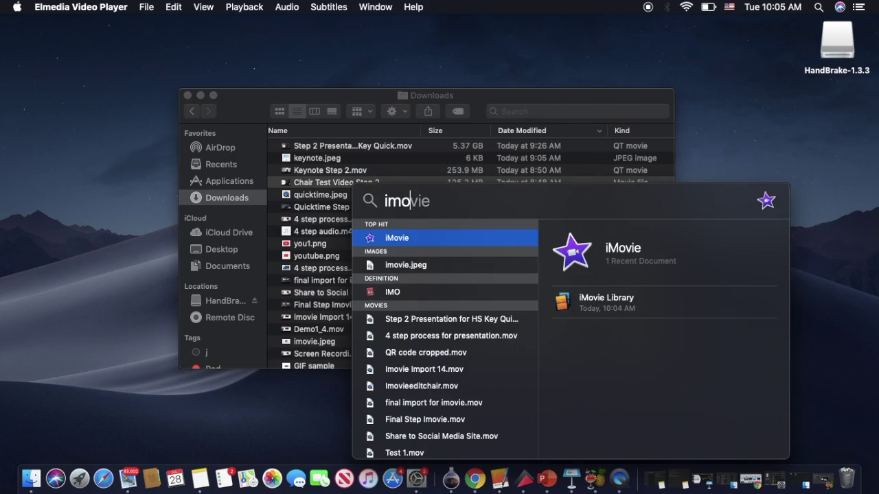
key(super+a)
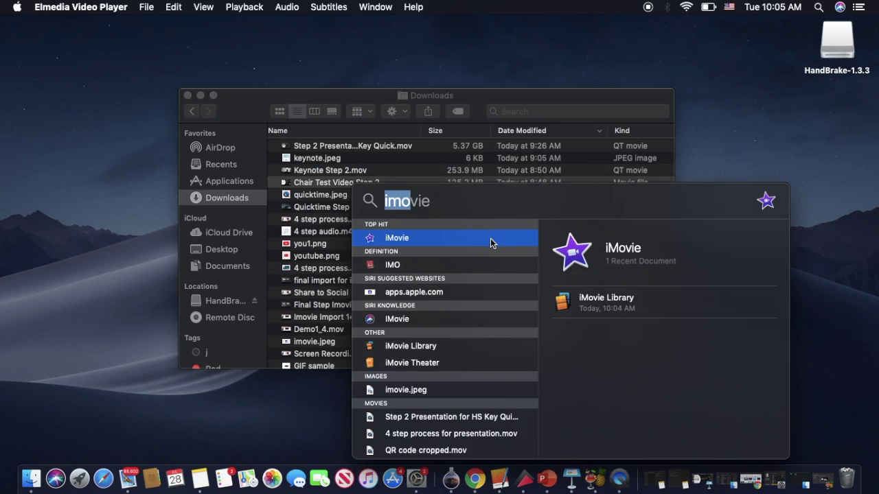
click(490, 243)
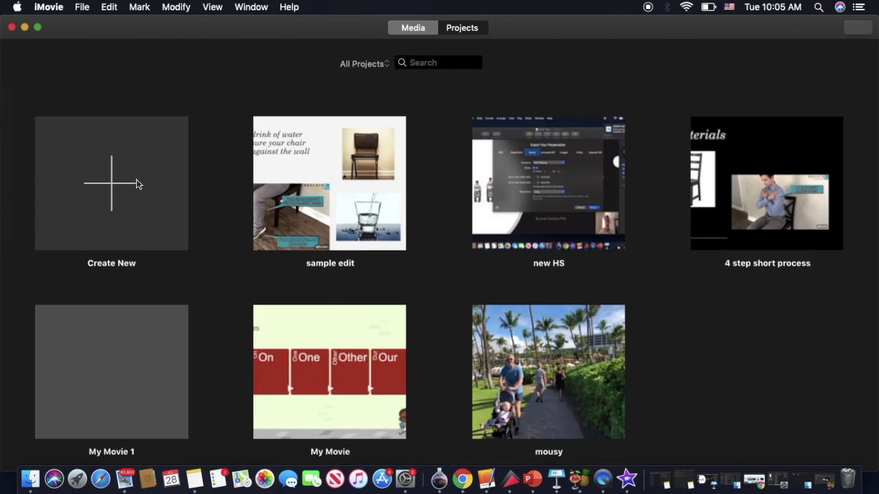
click(114, 186)
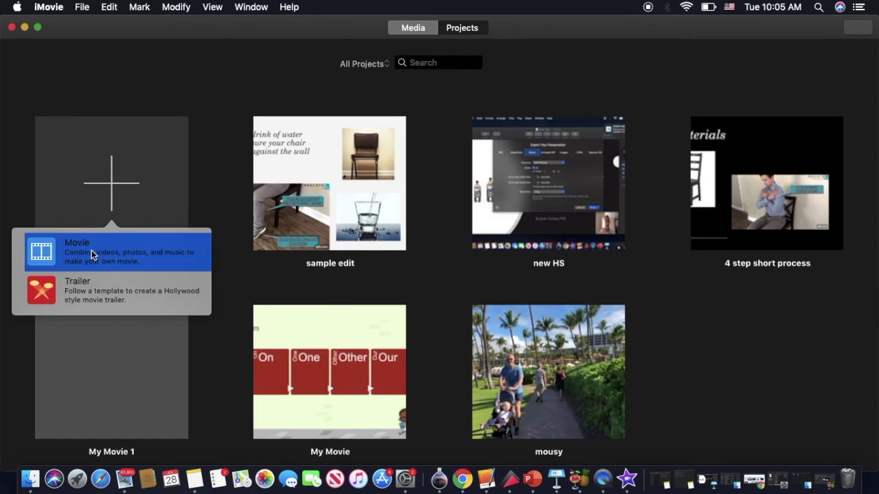
click(93, 254)
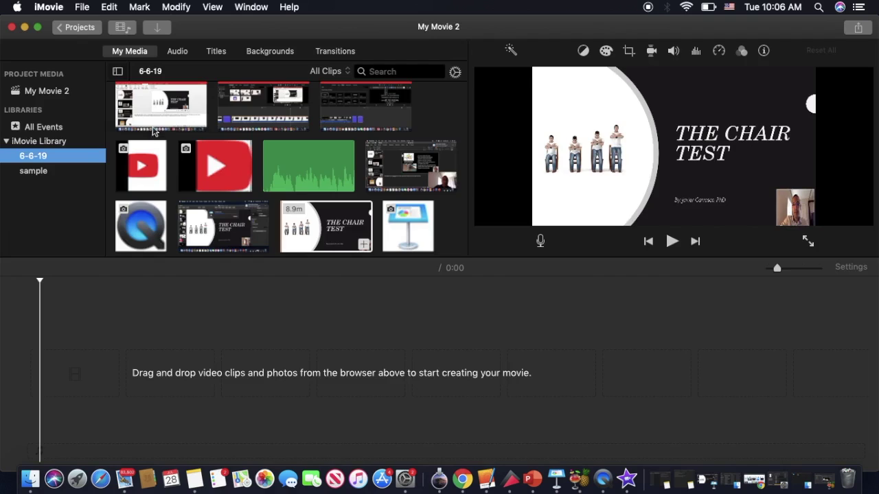
- Import Chair Test Video Step 2 from the Downloads folder into the 6-6-19 event
click(209, 307)
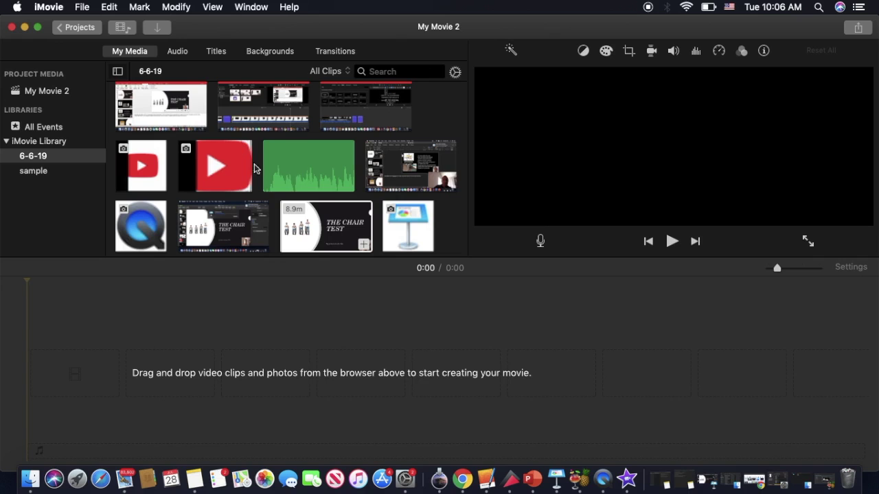
click(159, 32)
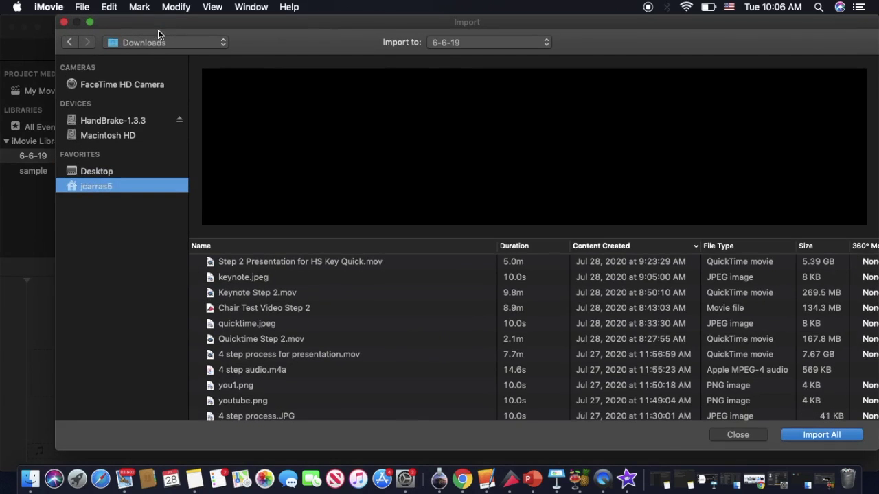
click(258, 310)
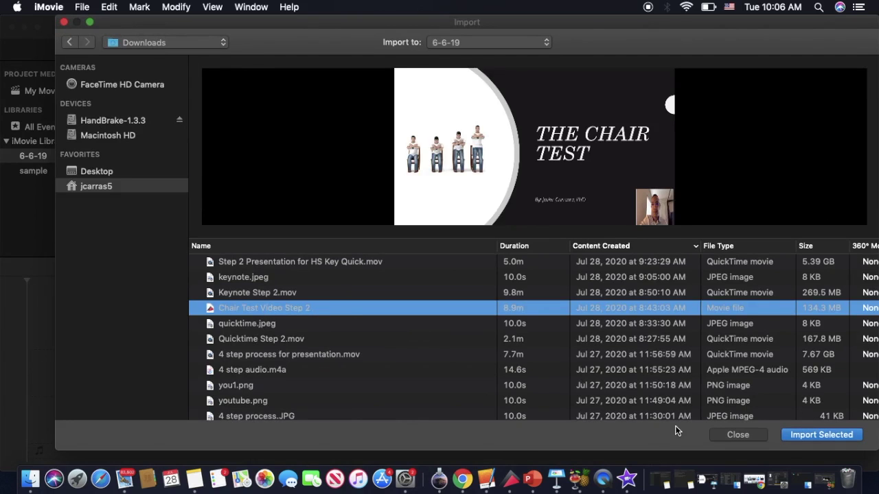
click(816, 441)
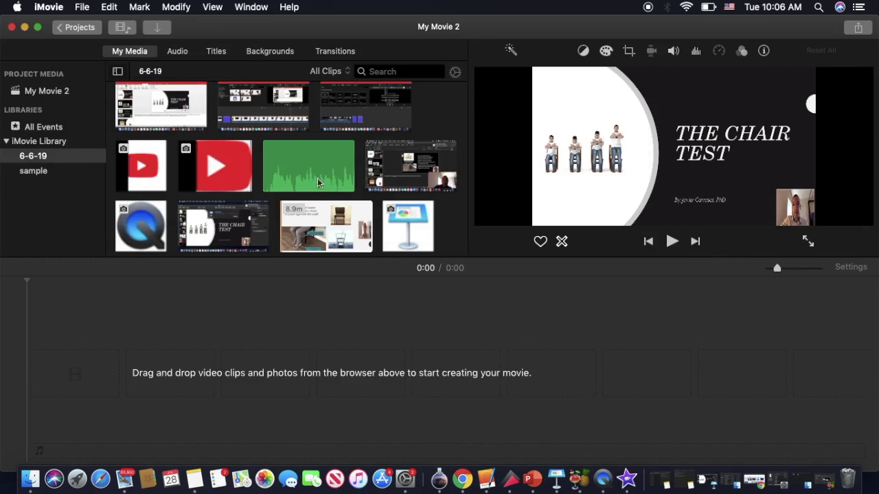
- Add the 8.9-minute Chair Test clip to the empty timeline and enlarge the timeline to show its individual frames
scroll(315, 172, down, 1)
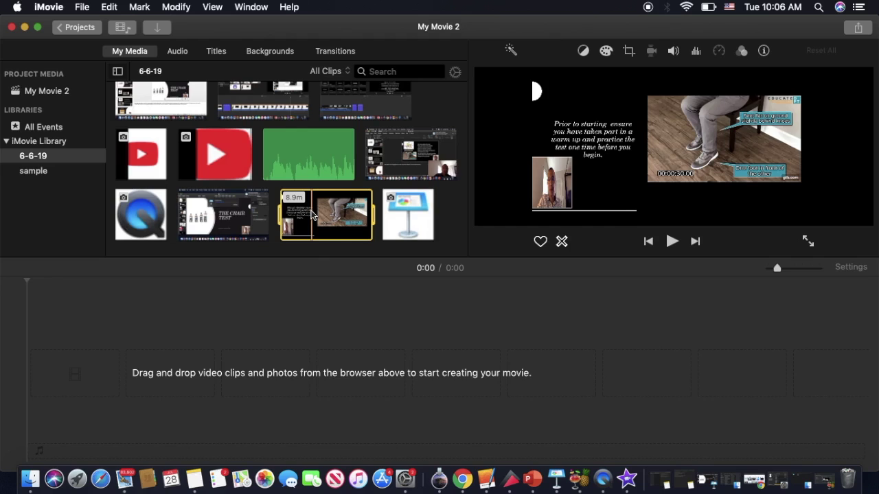
drag(313, 215, 67, 375)
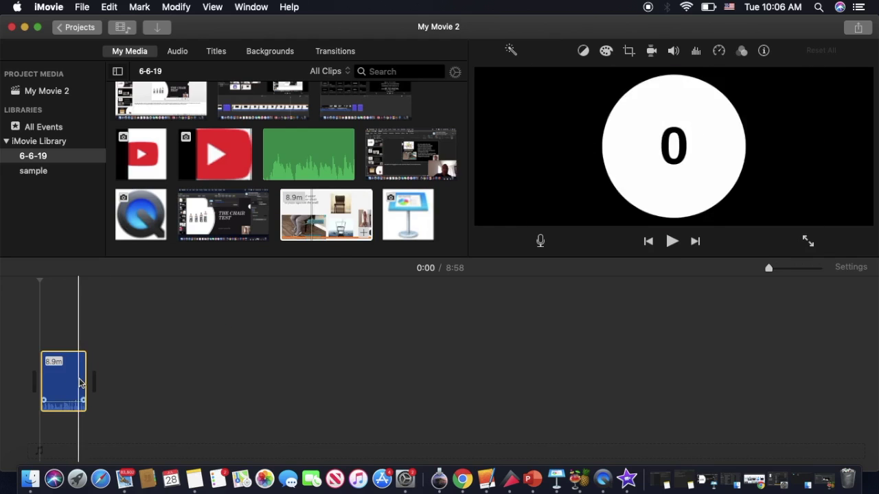
key(super+equal)
key(super+equal)
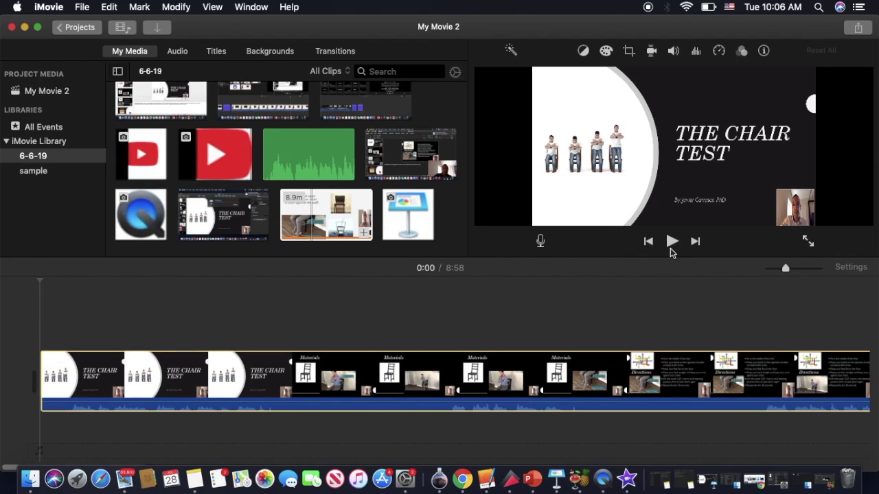
- Play the opening of the Chair Test clip, split it about 3 seconds in, and select the short first segment
click(672, 243)
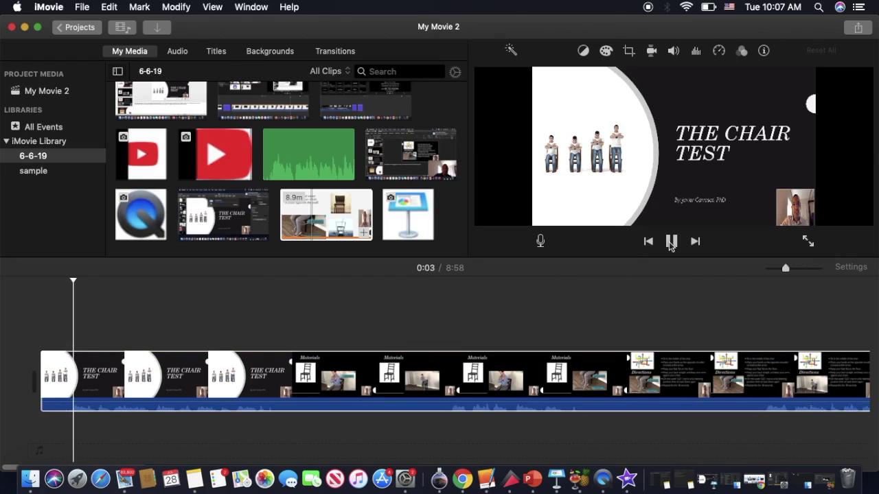
click(672, 244)
click(50, 381)
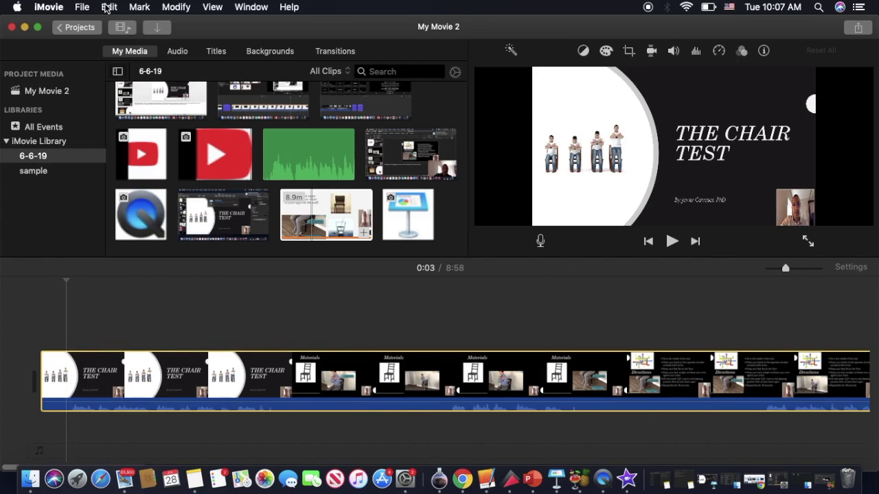
click(181, 10)
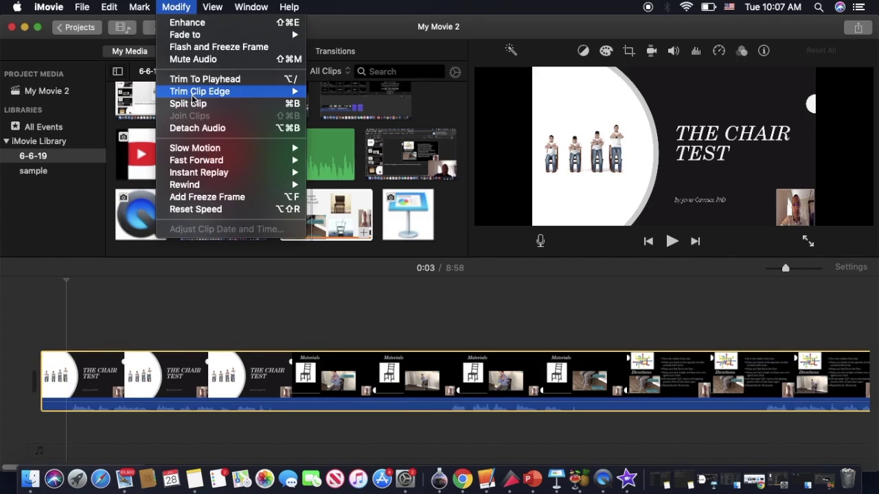
click(195, 101)
click(62, 388)
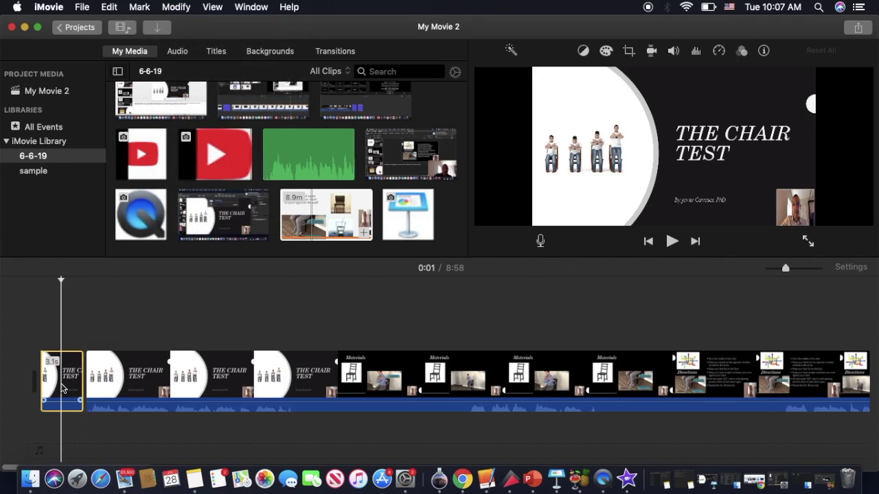
- Delete the 3.1-second opening segment and split the remaining Chair Test clip within its title slide, about 25 seconds in
key(Delete)
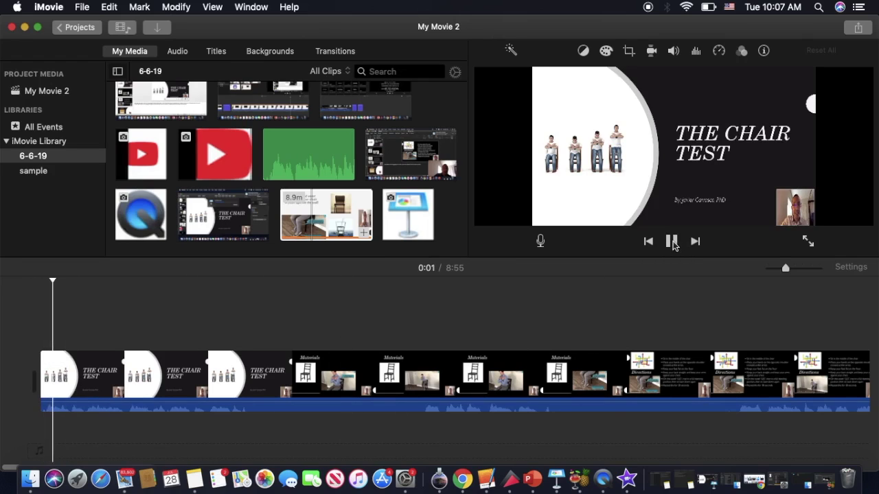
click(671, 241)
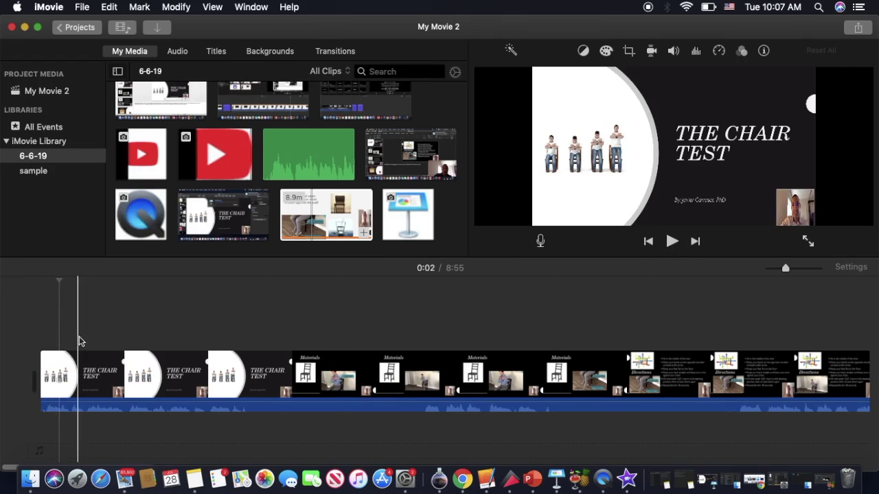
click(240, 357)
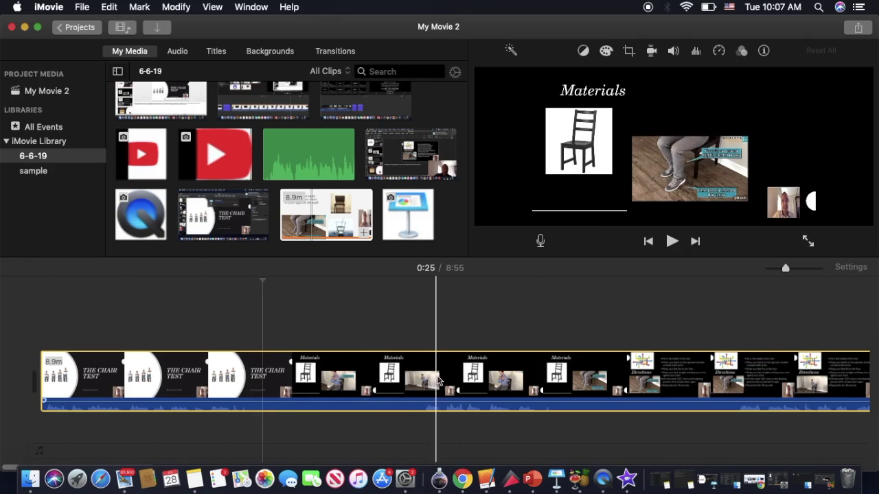
click(171, 7)
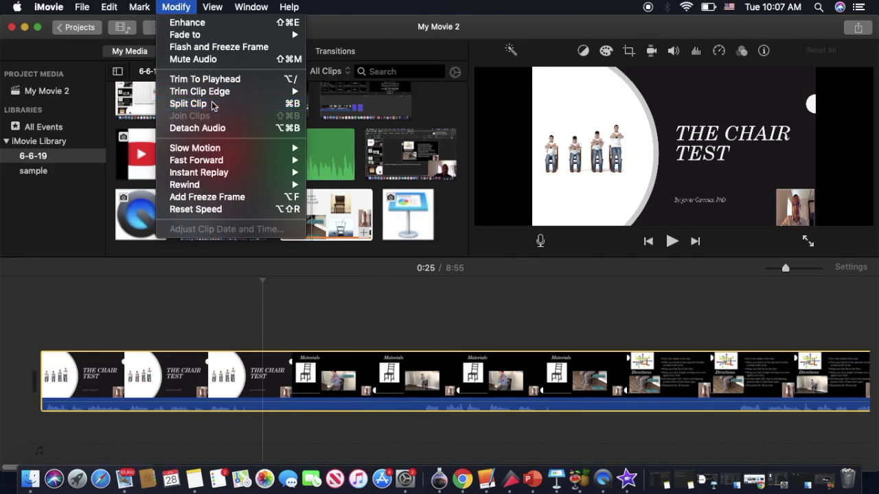
click(213, 105)
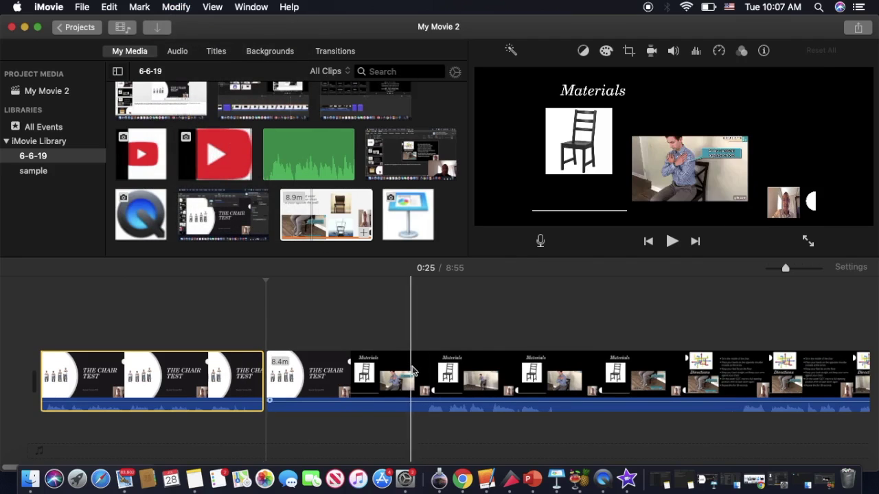
- Split the second segment at 0:44 in the Materials slide and delete the 18.4-second piece between the two cuts
click(424, 371)
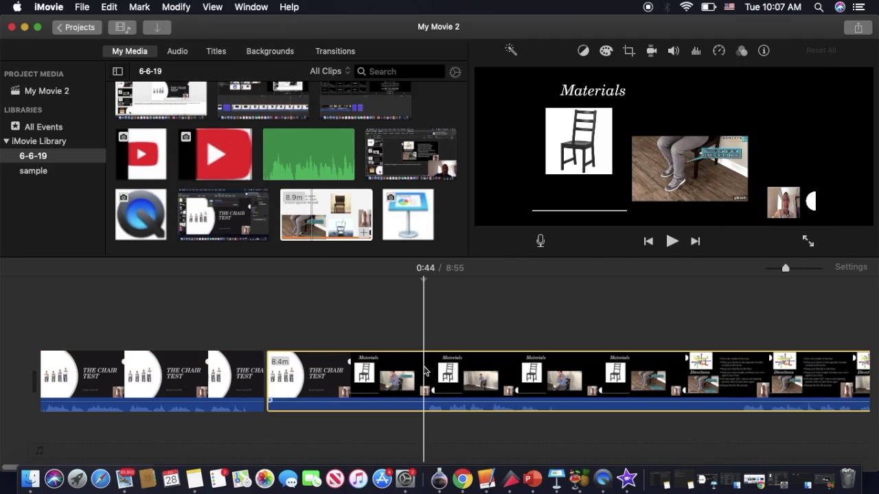
click(176, 6)
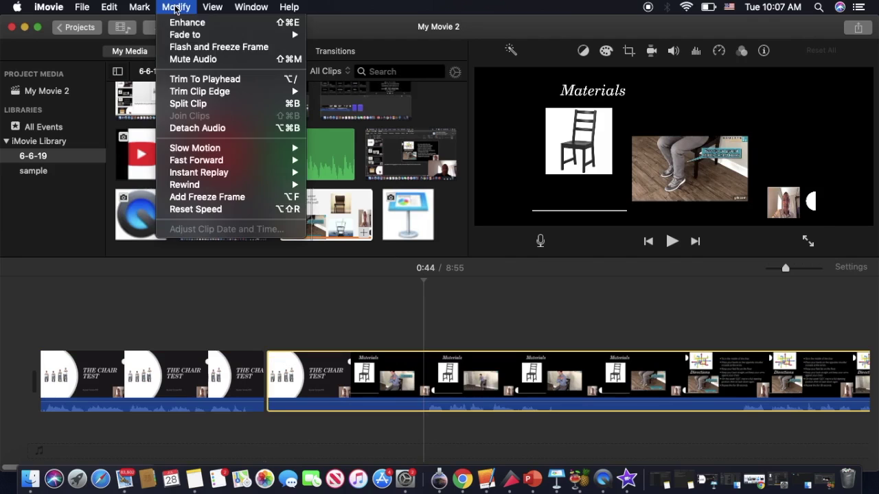
click(189, 104)
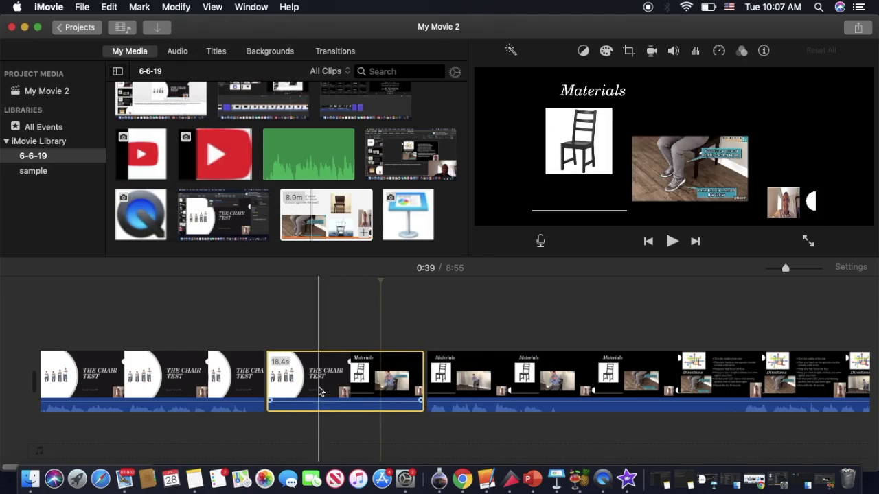
click(367, 387)
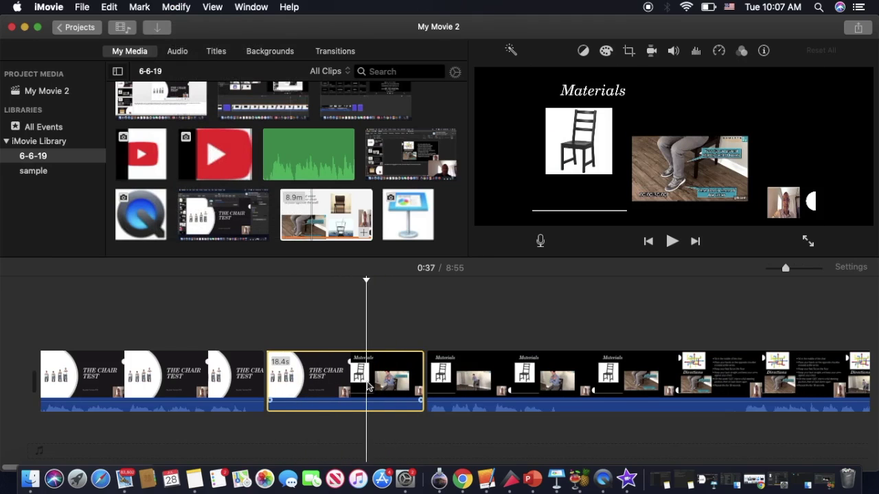
key(Delete)
- Play the timeline from about 0:22 across the cut between the title and Materials segments to check it
click(231, 381)
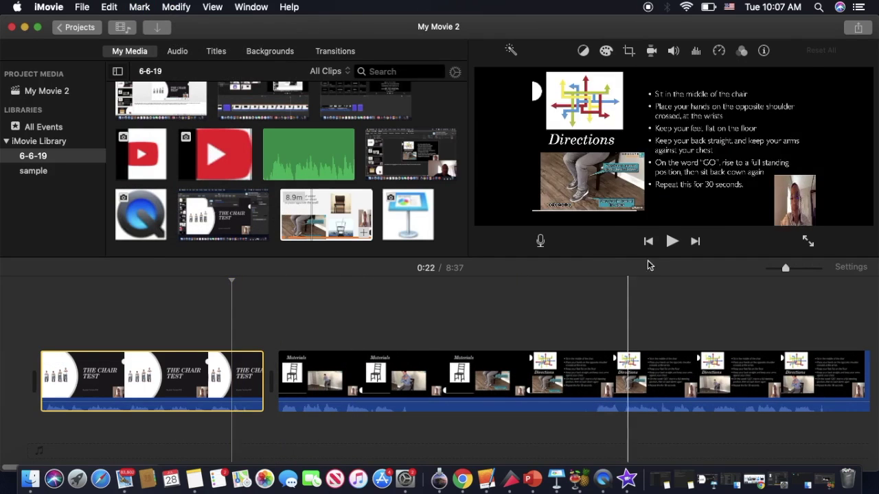
click(671, 242)
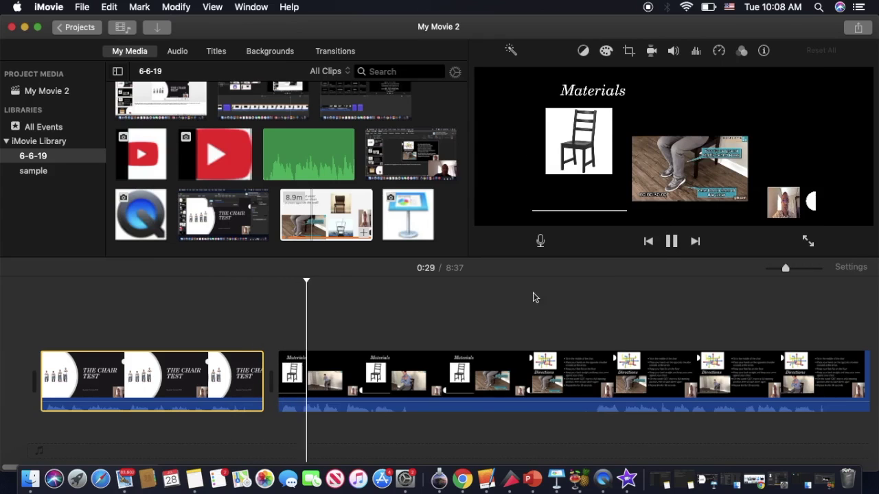
click(670, 245)
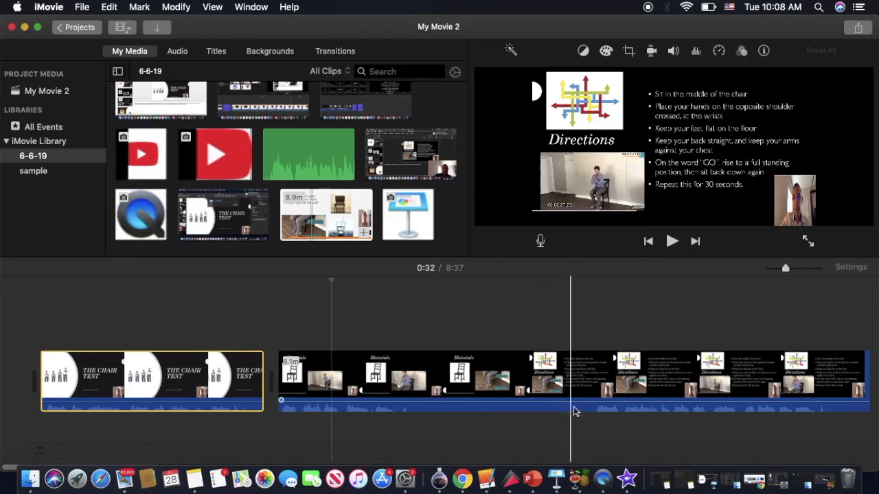
- Split the Materials segment at 0:41 and at 1:02 in the Directions slide, and delete the 21.1-second piece between the cuts
click(412, 412)
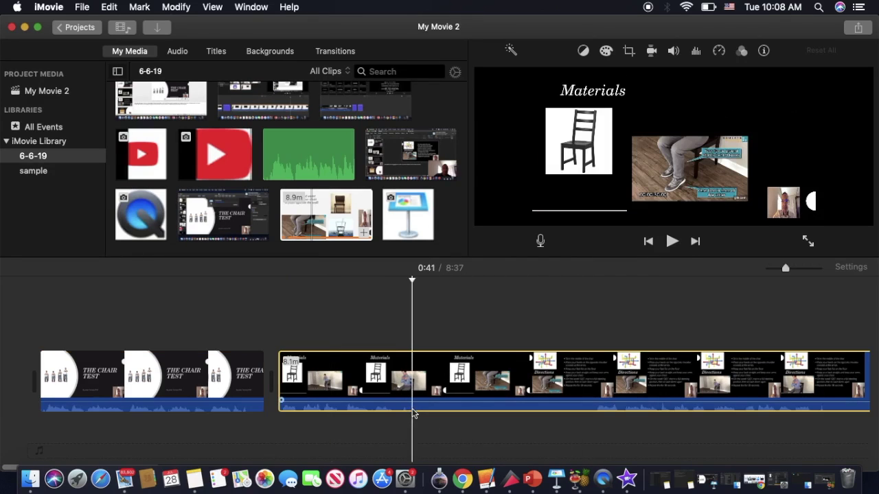
click(183, 8)
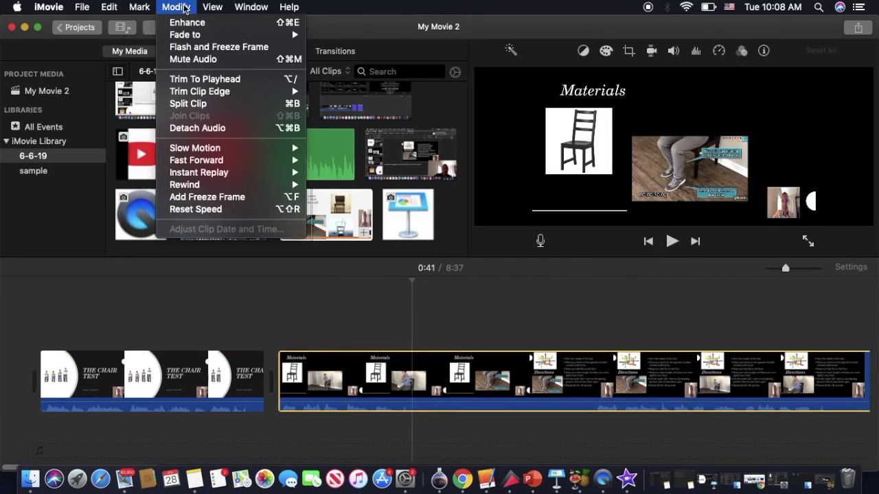
click(188, 104)
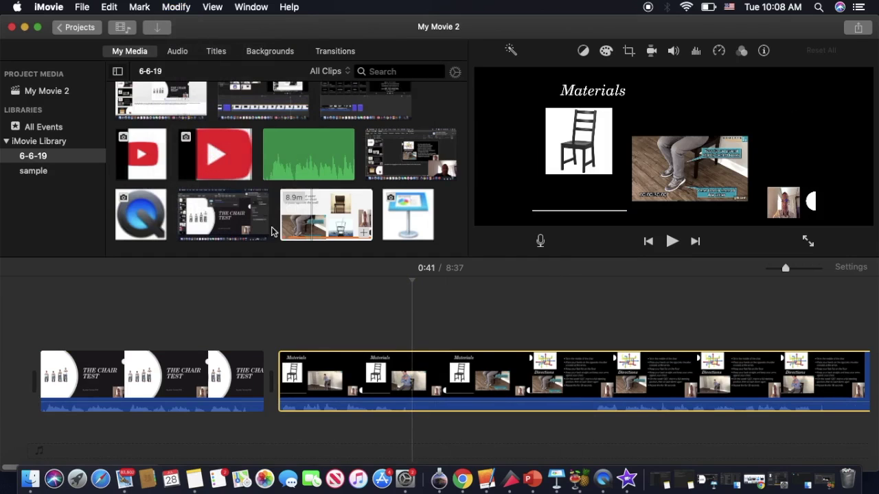
click(594, 389)
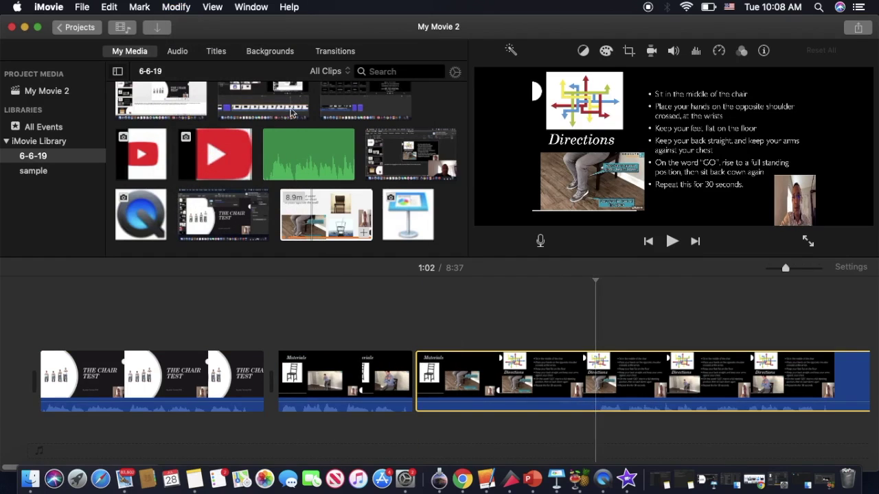
click(185, 8)
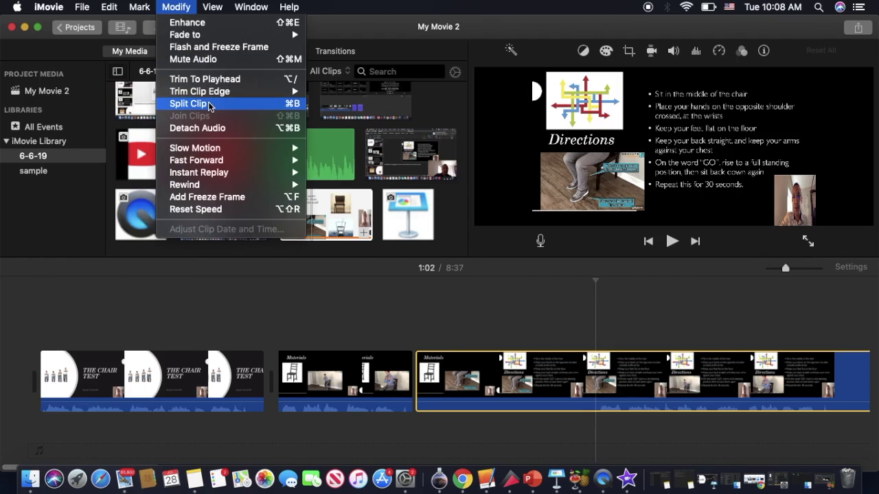
click(251, 103)
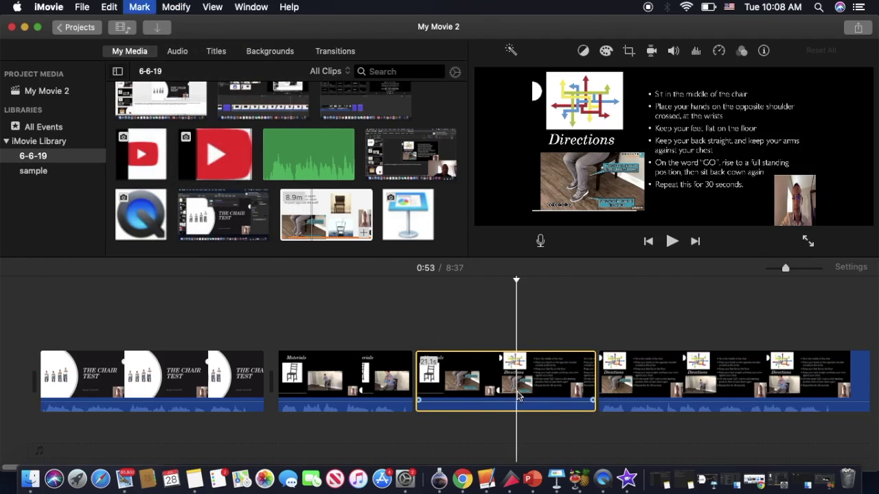
key(Delete)
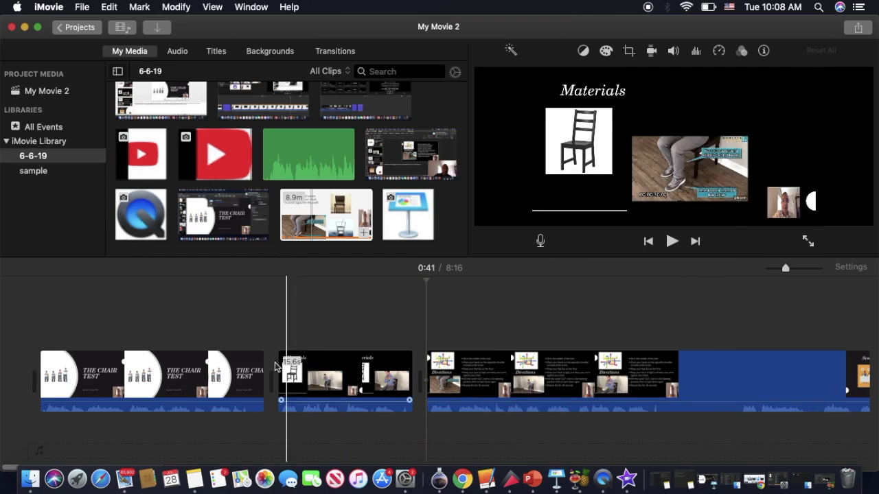
- Open the volume controls for the Materials segment and turn on its automatic volume adjustment
click(333, 366)
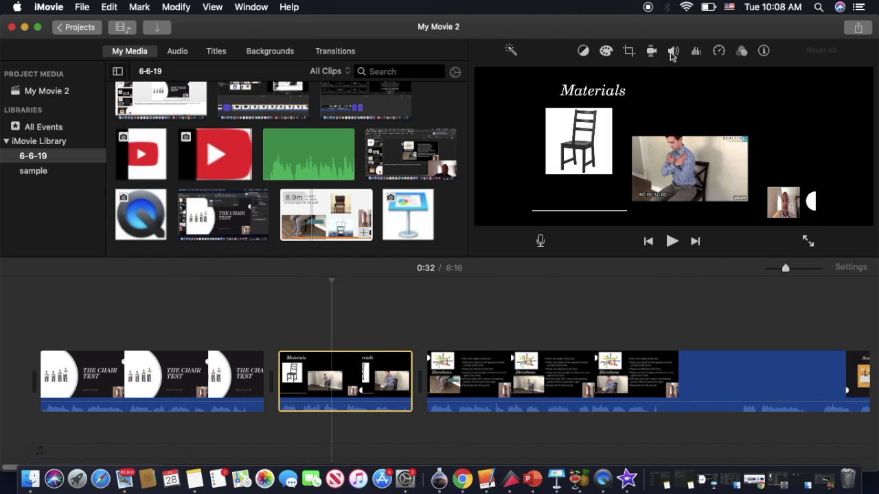
click(672, 52)
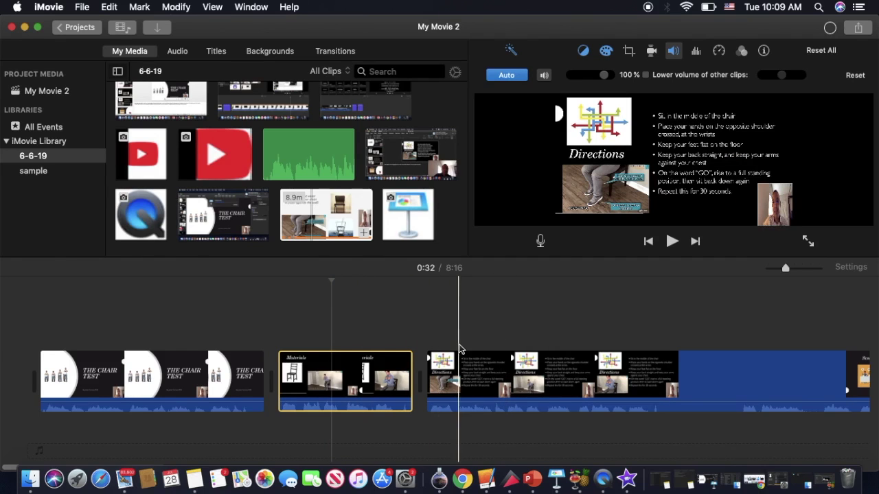
- Split the Directions segment at 1:09 and delete the blank stretch before the Scoring slide
click(665, 357)
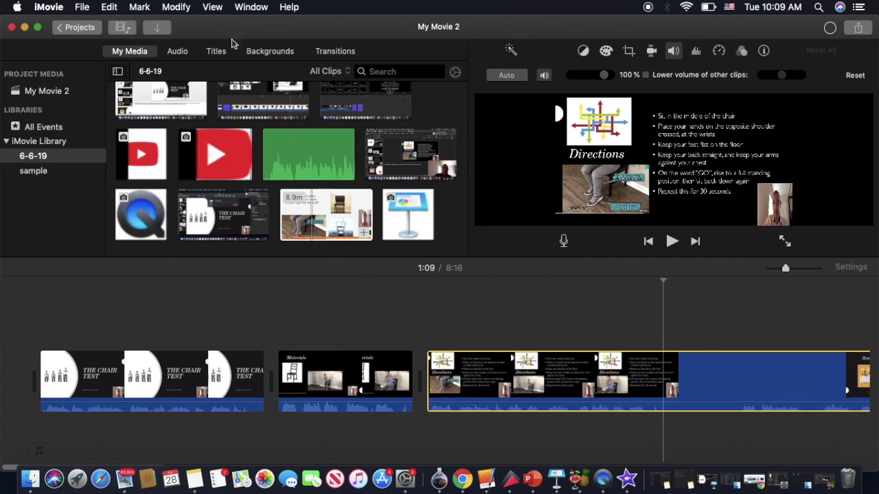
click(177, 6)
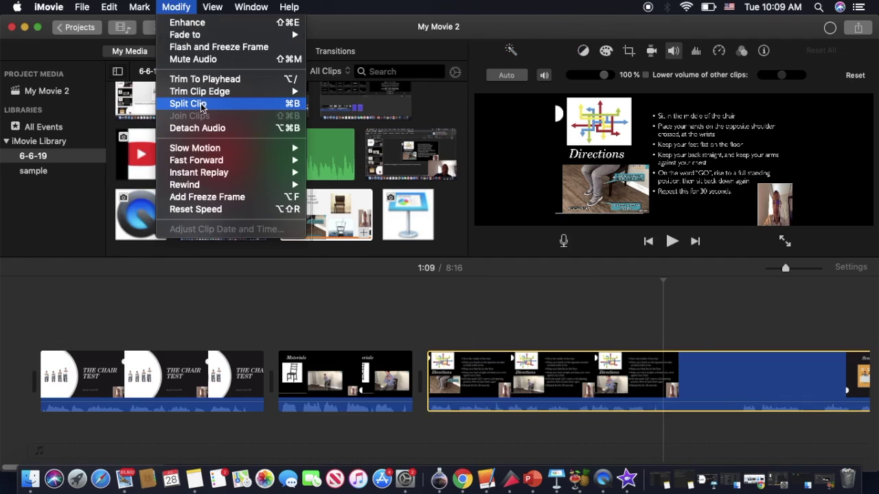
click(490, 211)
key(Delete)
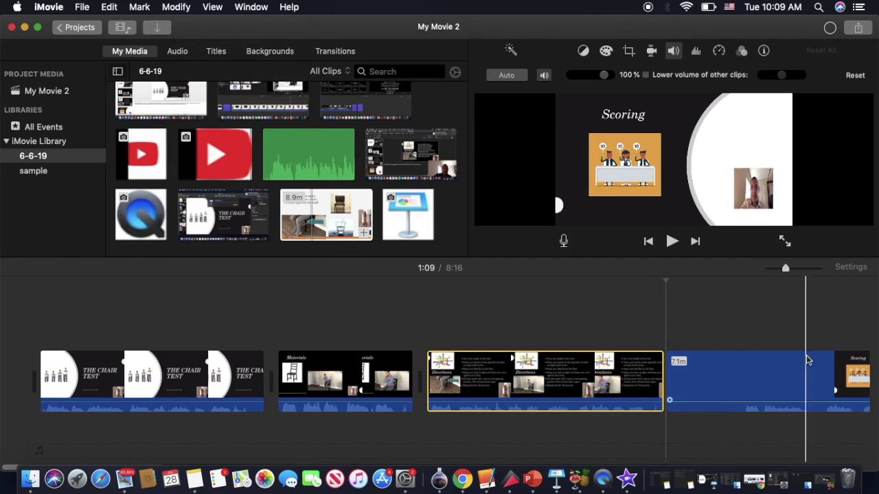
scroll(723, 393, right, 5)
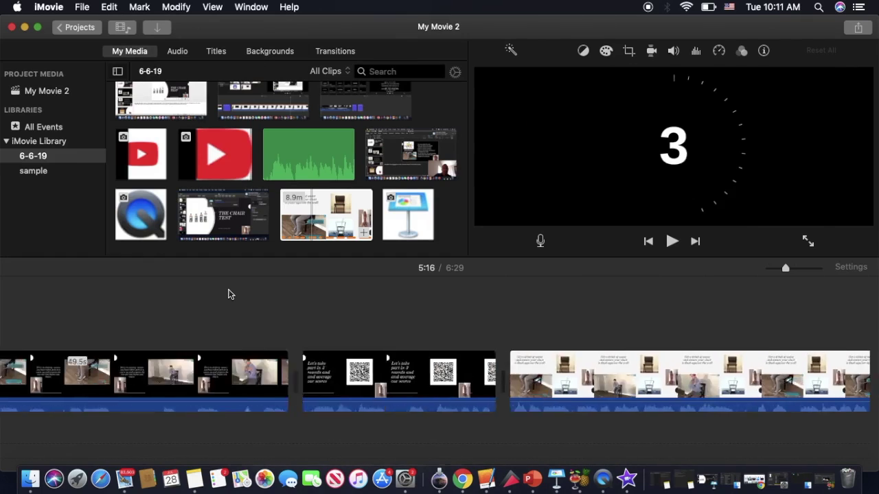
- View the iTunes and sound effects sources in the audio library and return to the project media
scroll(230, 294, left, 15)
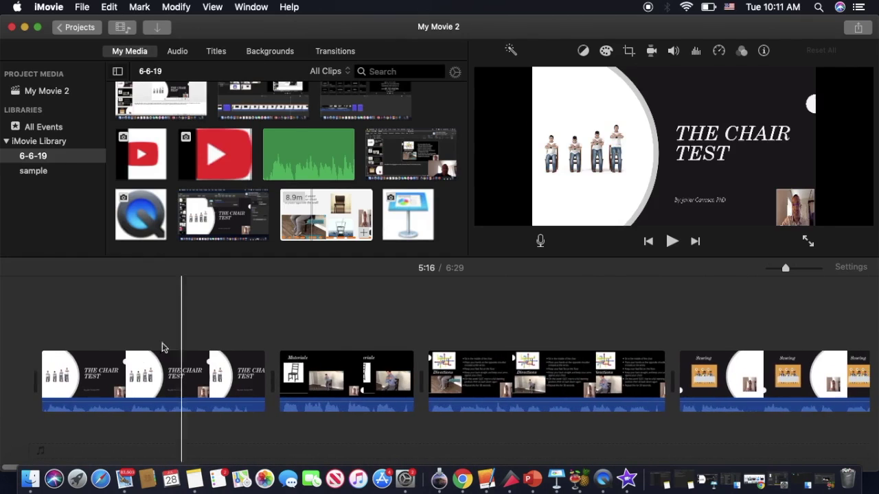
click(177, 52)
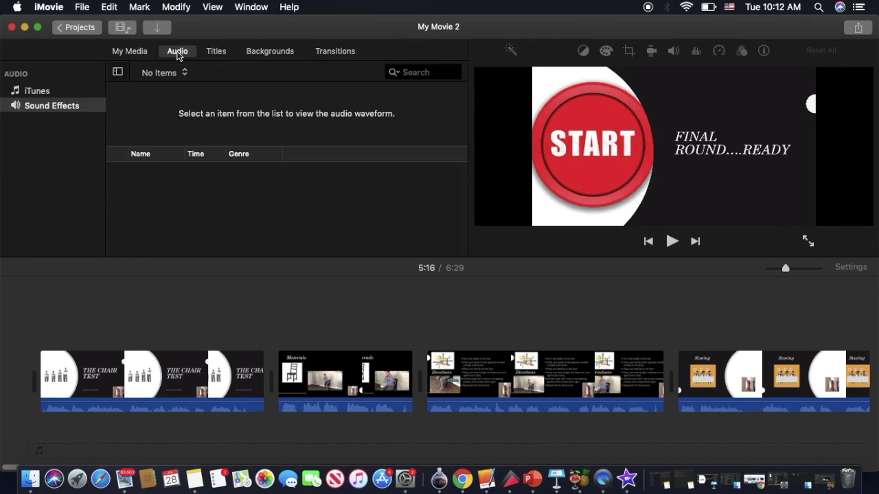
click(129, 52)
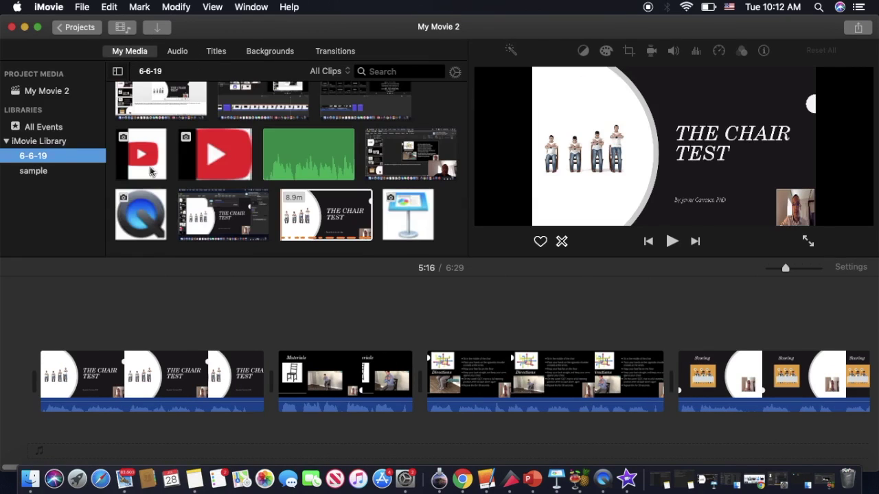
- Insert the QuickTime logo image at the start of the timeline and the Keynote image between the Materials and Directions segments
drag(135, 213, 48, 375)
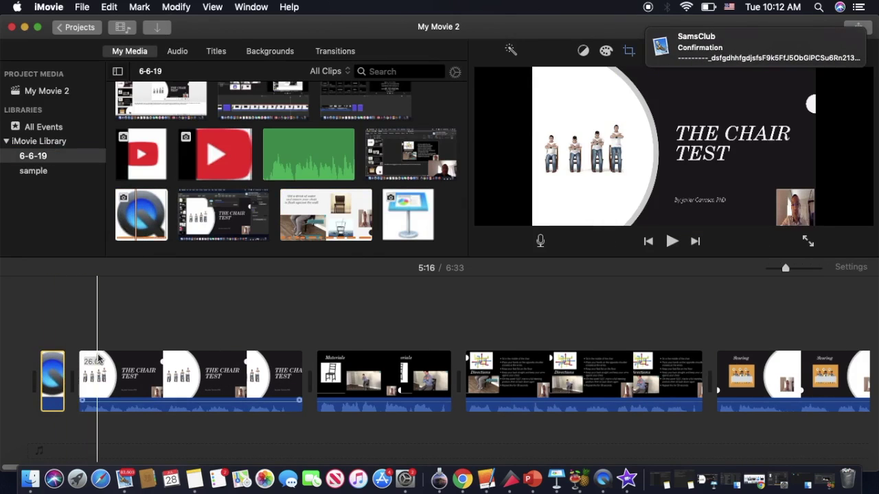
click(141, 214)
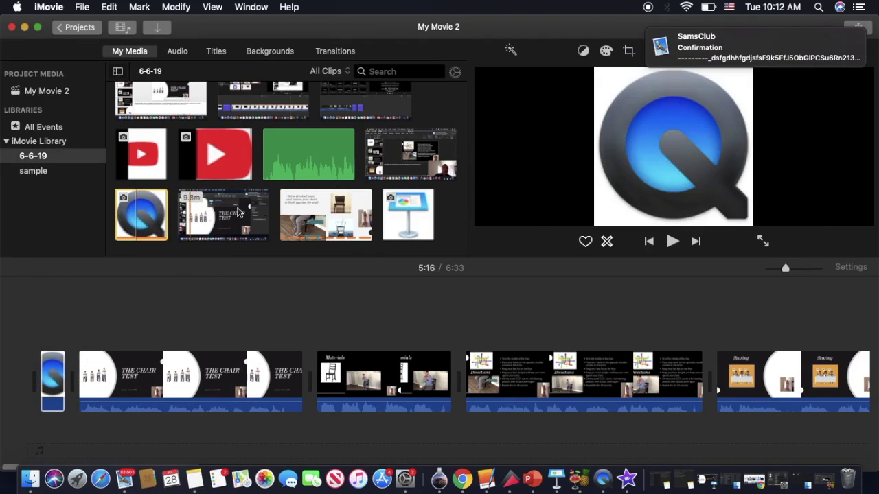
drag(392, 212, 453, 383)
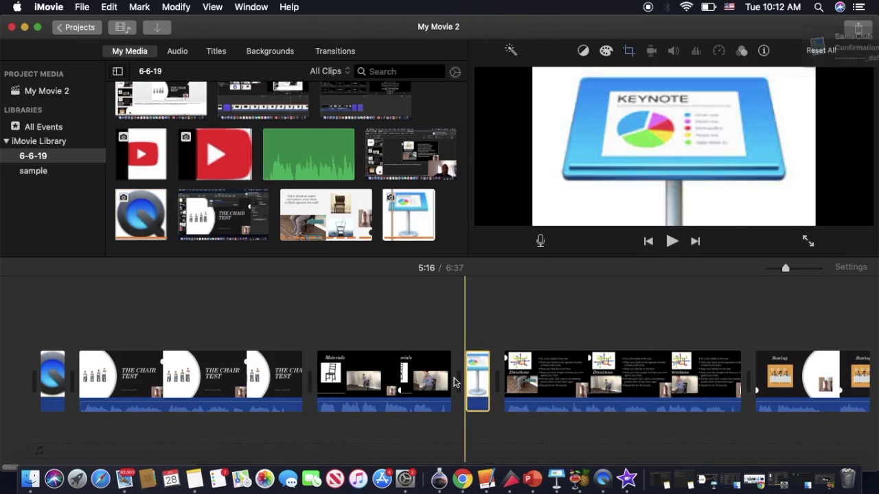
- Undo the insertion of the Keynote image and delete the QuickTime logo image from the start of the timeline
key(super+z)
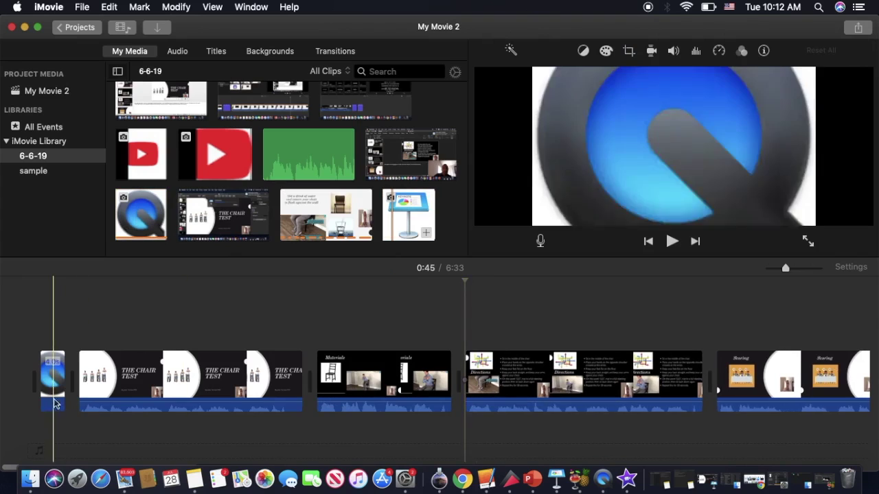
click(55, 405)
key(Delete)
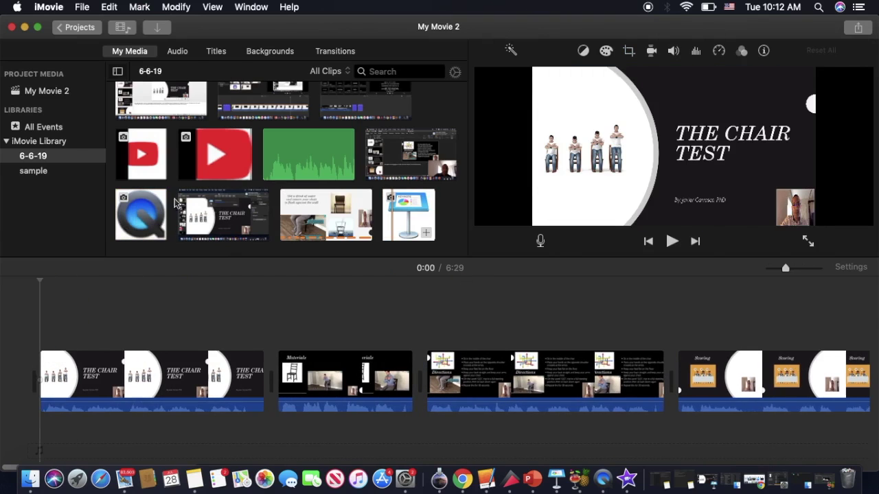
- Add an Expand title at the start of the timeline reading "The Chair Test Utilizing the Four Step Video Development Process"
click(216, 52)
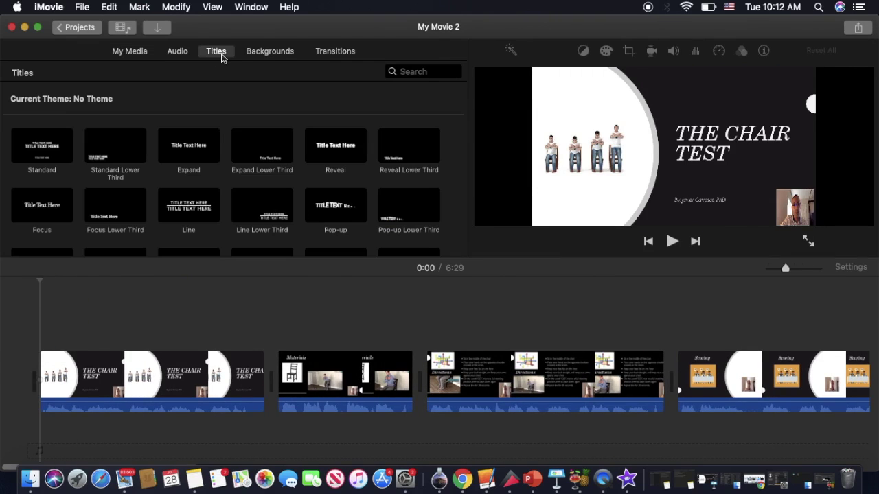
drag(195, 151, 47, 390)
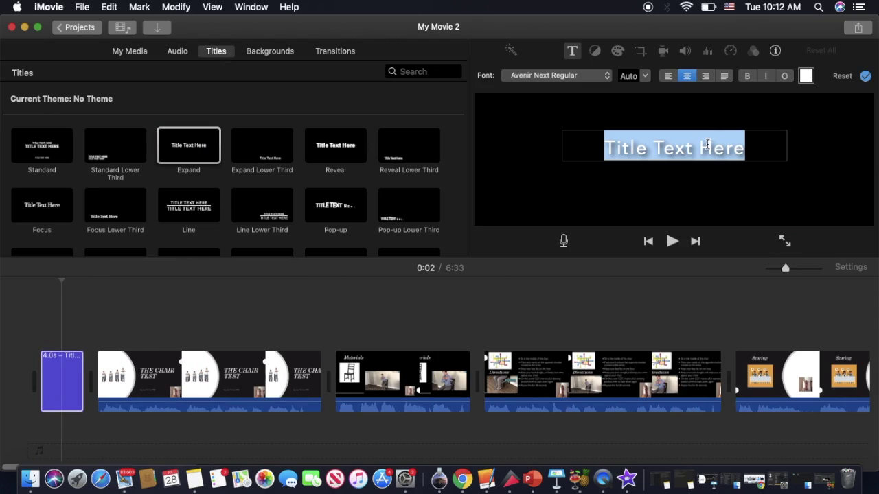
text(Th)
text(e Chiar)
key(BackSpace)
key(BackSpace)
key(BackSpace)
text(air Test Utilizin)
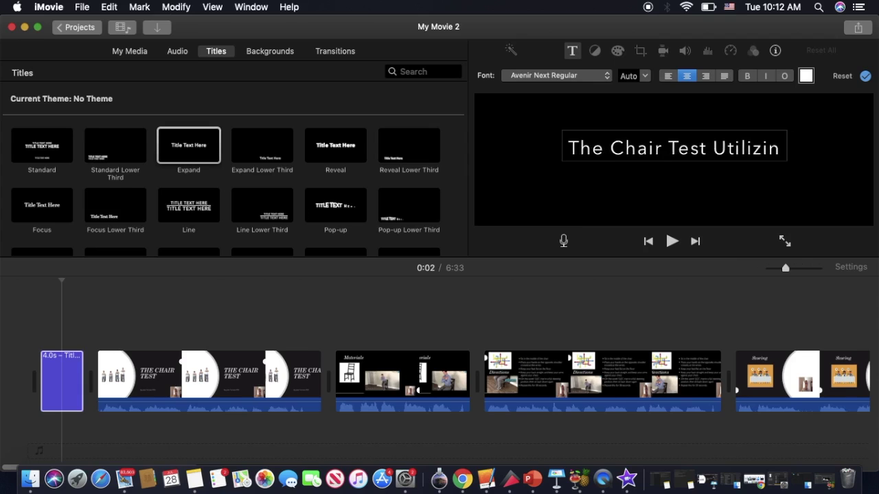
text(g the Four St)
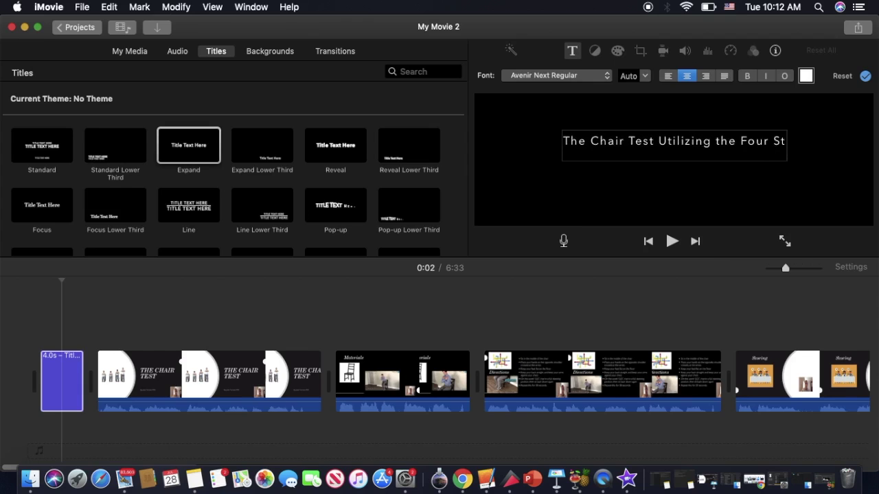
text(ep Video Dvel)
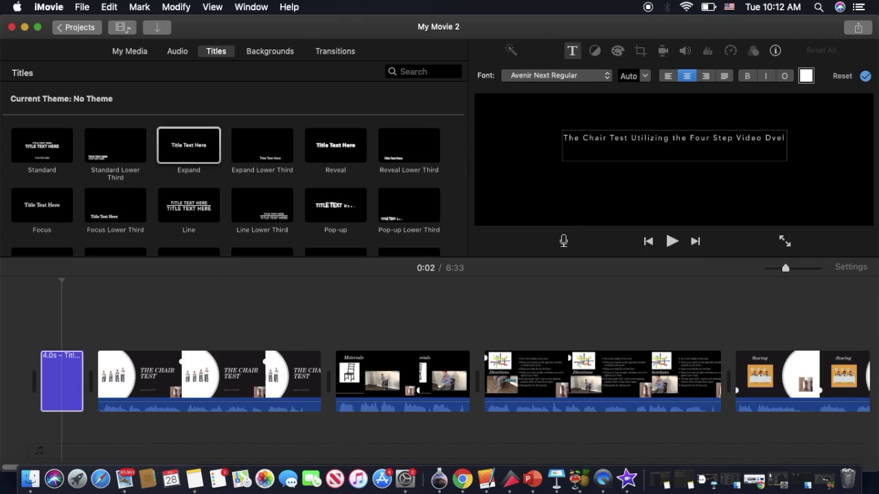
key(BackSpace)
key(BackSpace)
key(BackSpace)
text(evelopment)
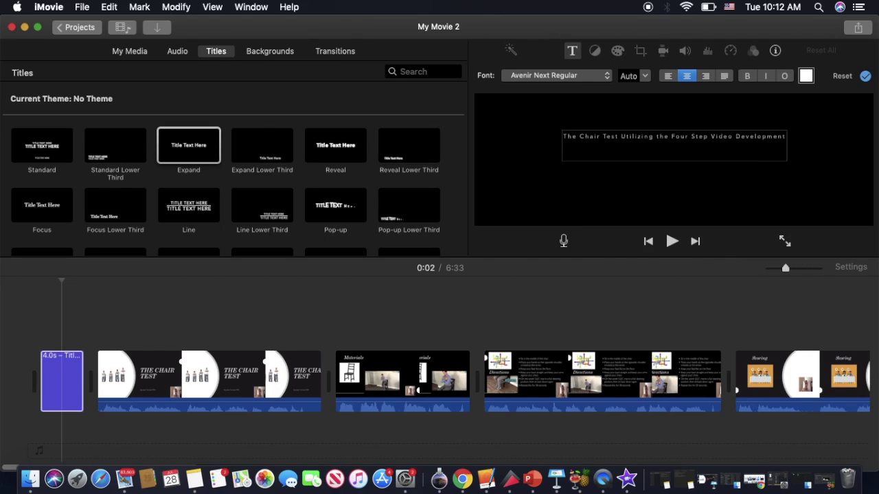
text( Process)
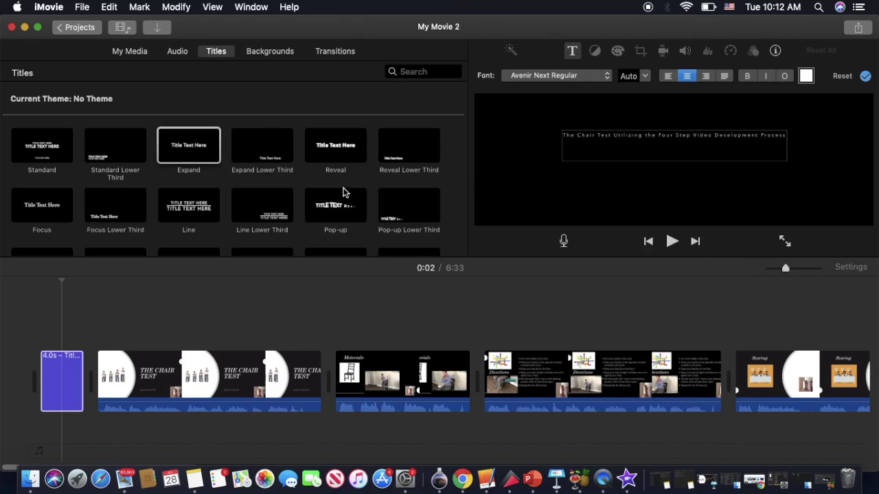
- Try the Reveal and Pop-up styles for the opening title and play back the start of the movie
click(344, 152)
click(55, 389)
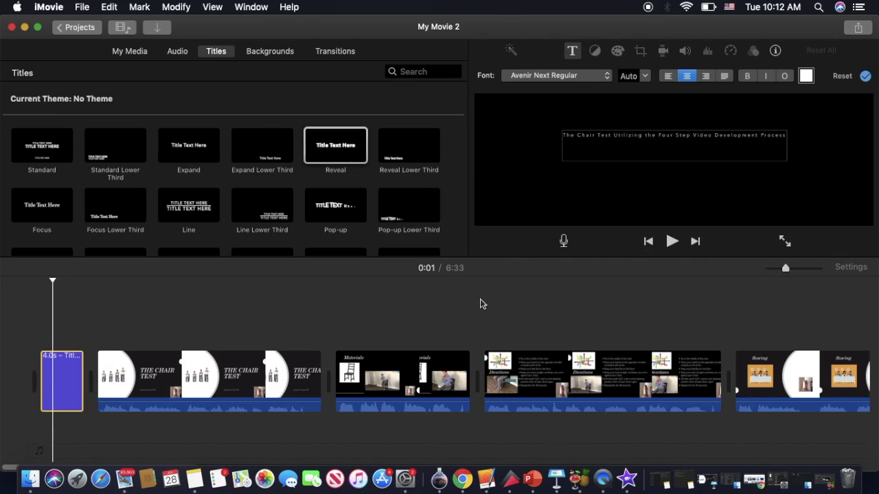
click(671, 242)
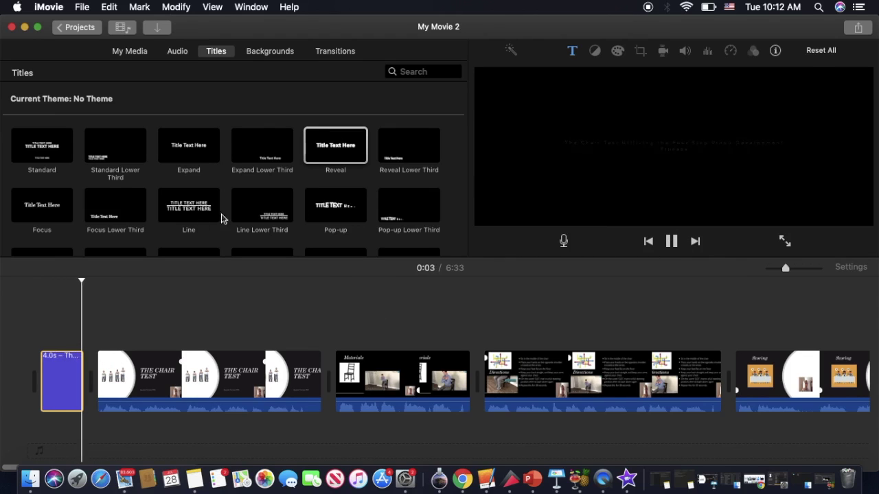
click(348, 212)
key(space)
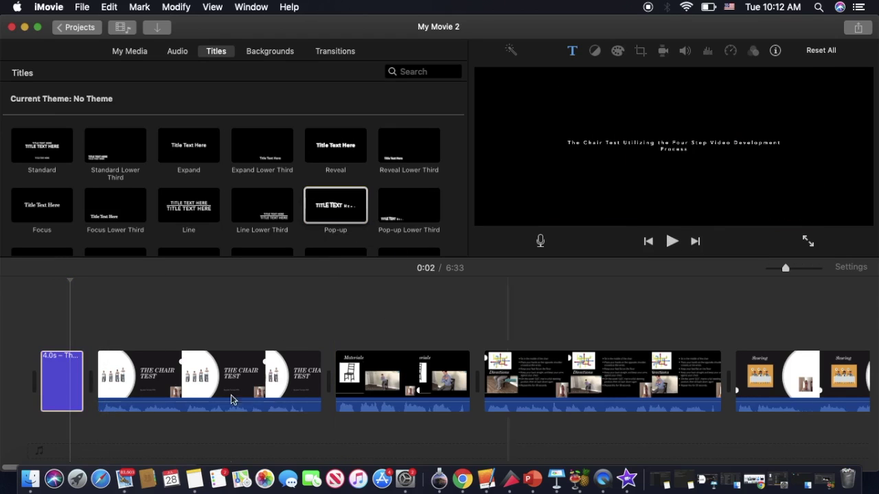
click(53, 392)
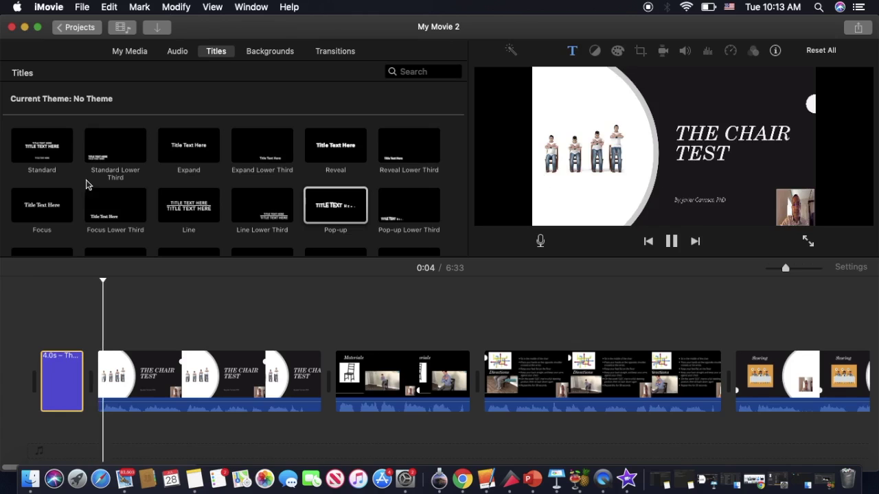
key(space)
- Change the opening title's style to Focus
click(33, 211)
click(47, 371)
click(35, 210)
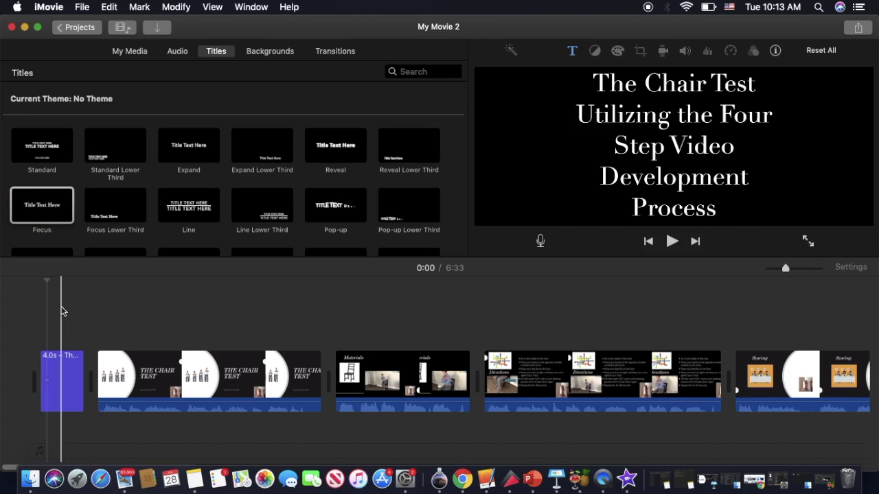
- Play back the opening title and review the remaining segments along the timeline
click(55, 362)
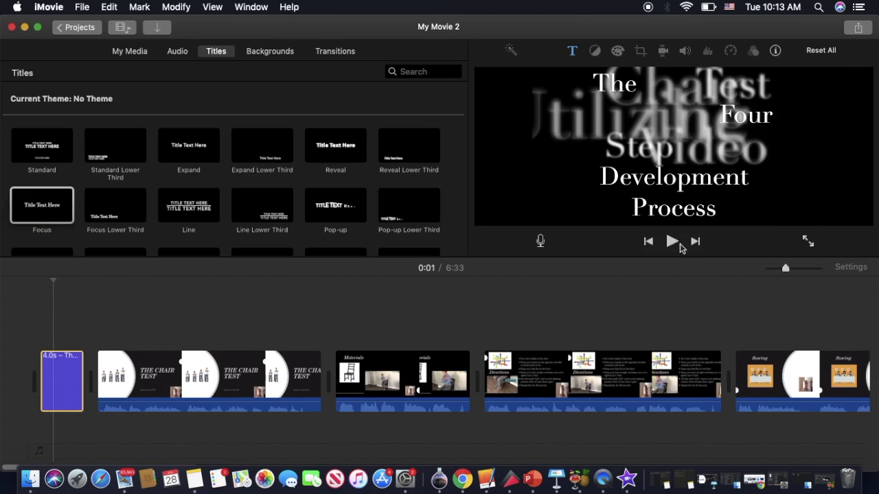
click(674, 243)
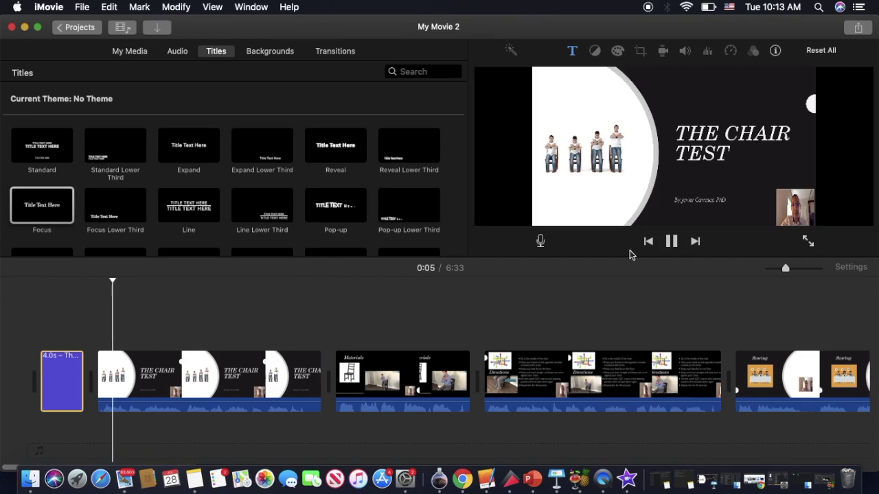
click(674, 243)
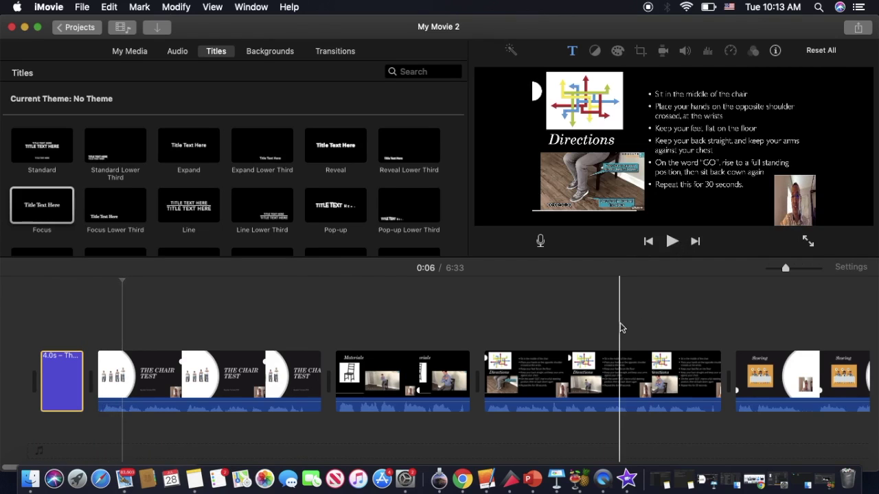
scroll(620, 328, right, 15)
scroll(620, 329, right, 15)
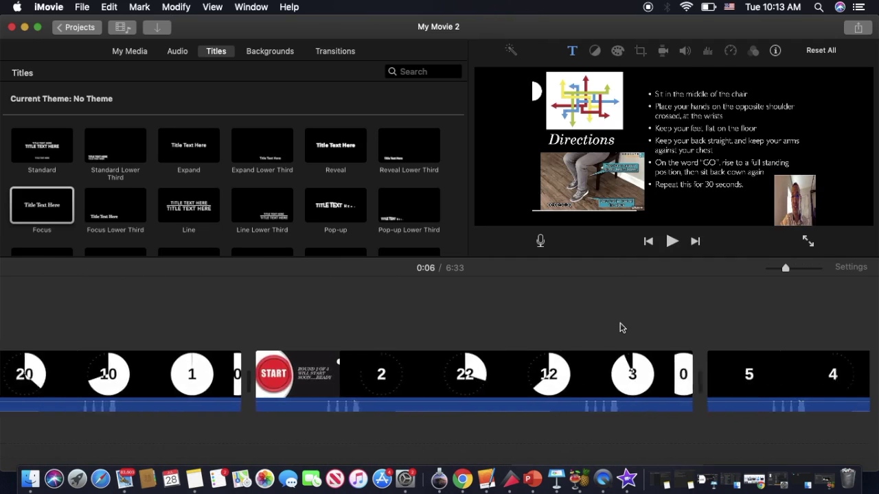
scroll(275, 374, left, 20)
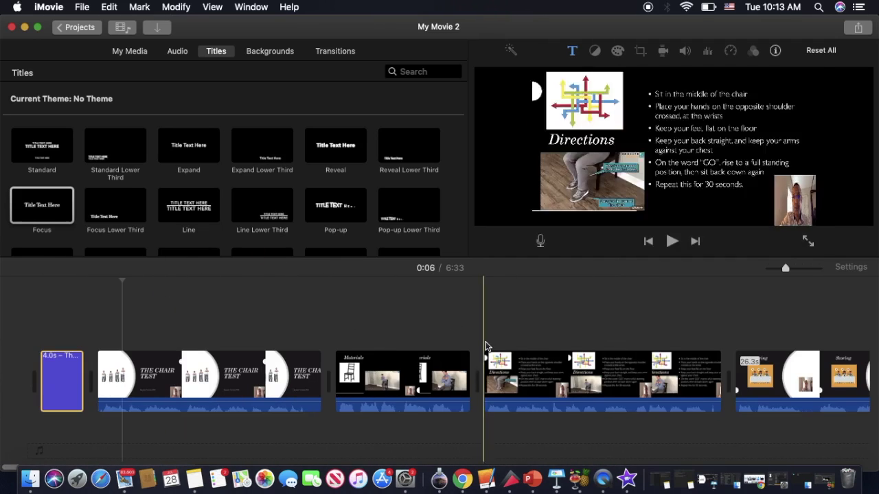
scroll(486, 347, right, 3)
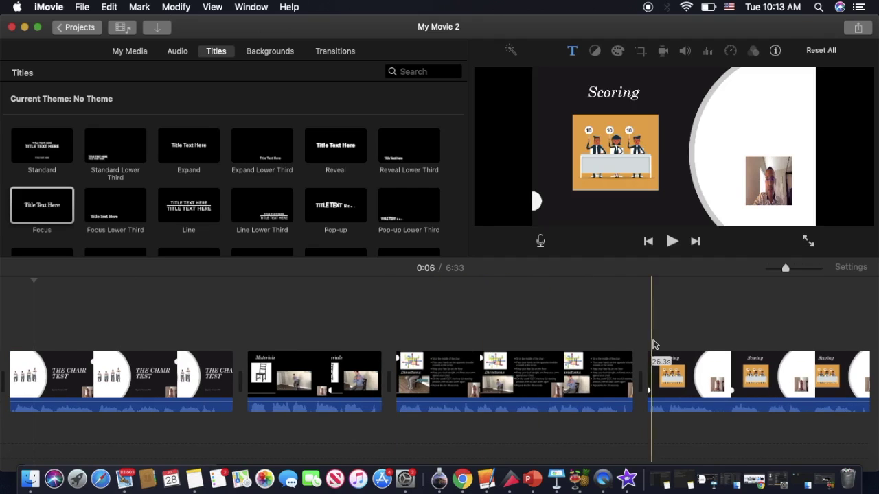
scroll(655, 344, right, 10)
scroll(656, 344, right, 10)
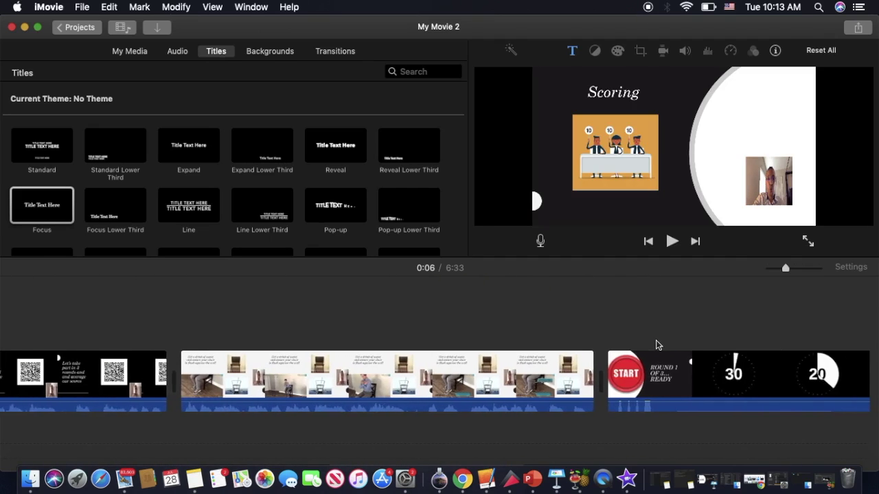
- Set up a file export of the movie with the description "Step 3 Editing in IMovie" and choose its compression option
click(81, 7)
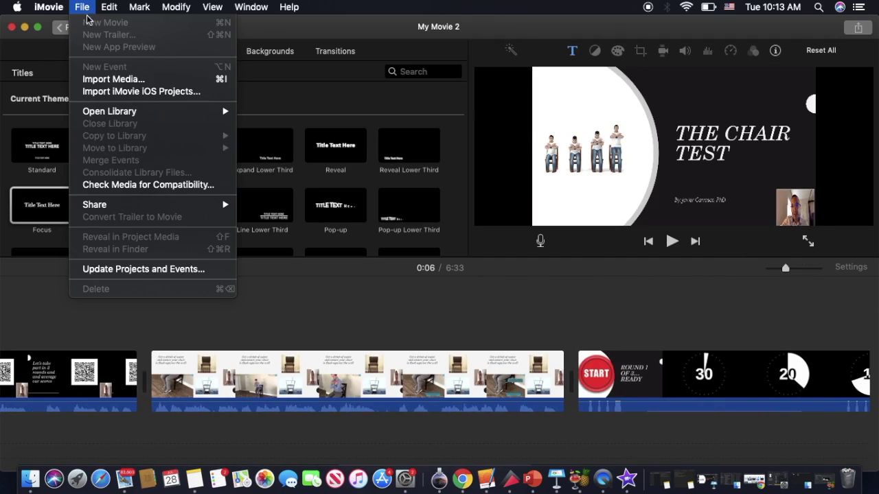
mouse_move(102, 210)
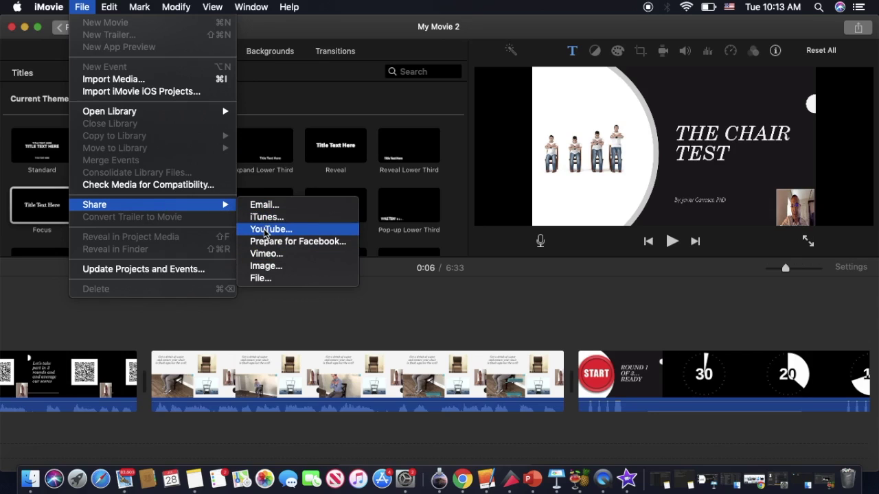
click(272, 280)
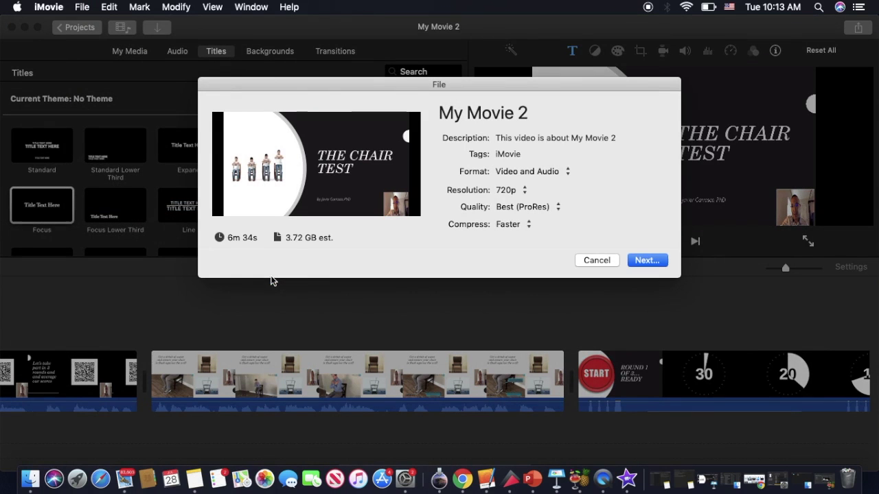
triple_click(533, 140)
text(Step 3 Editi)
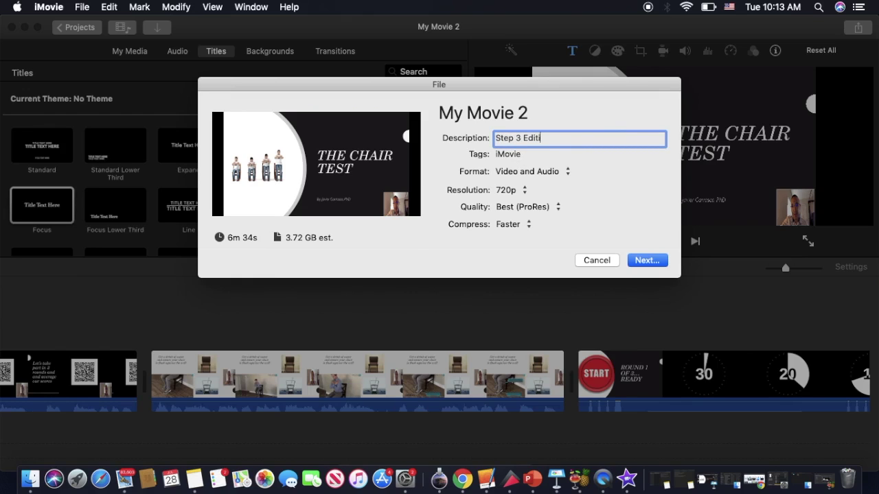
text(ng in IMovie)
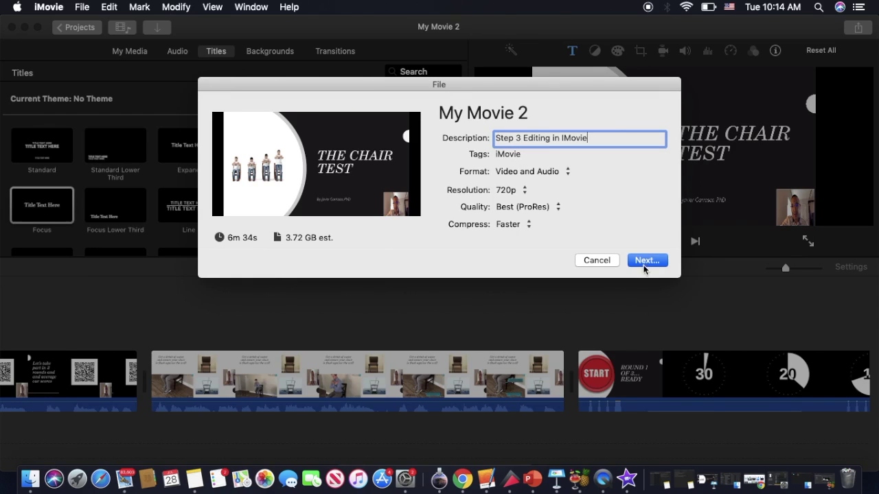
click(530, 226)
click(534, 238)
- Save the export in Downloads as "Step 3 Video Development Chair Test" and check its progress
click(646, 261)
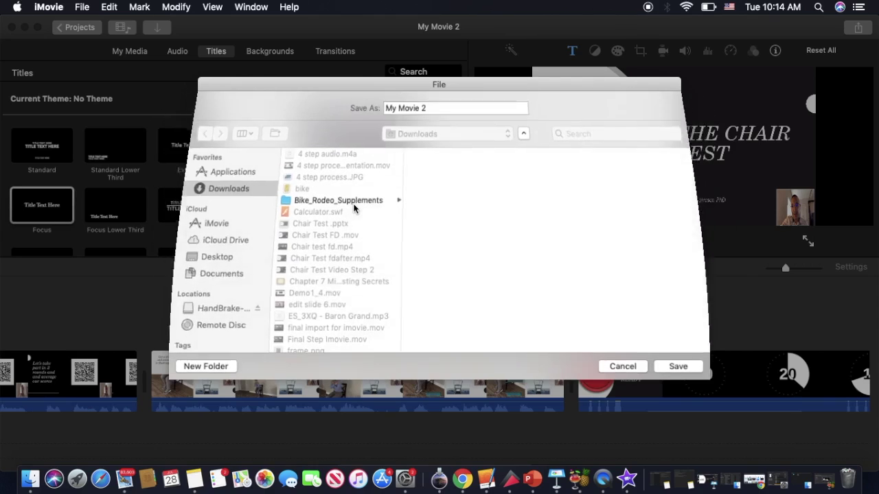
text(Step 3)
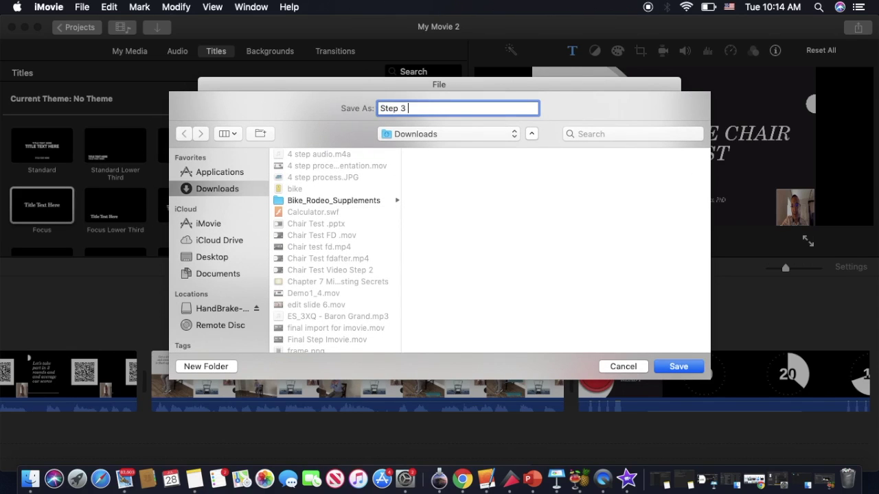
text( Video Development Chair Test)
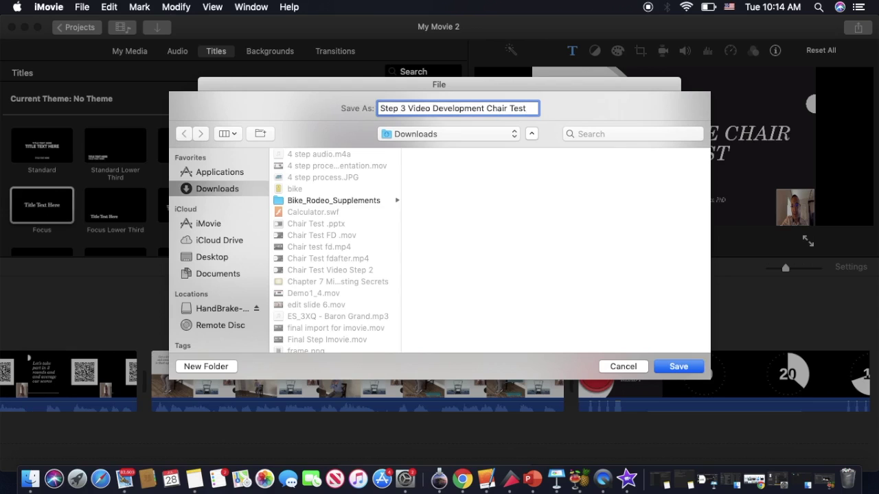
key(Return)
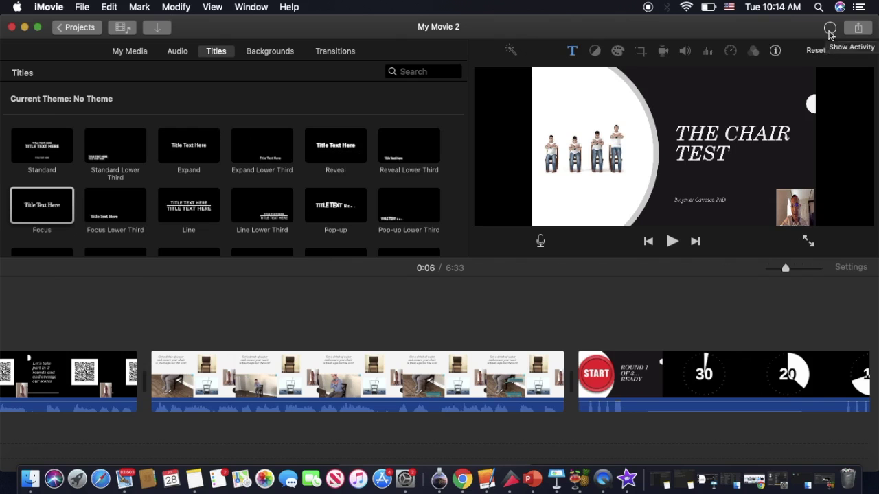
click(829, 27)
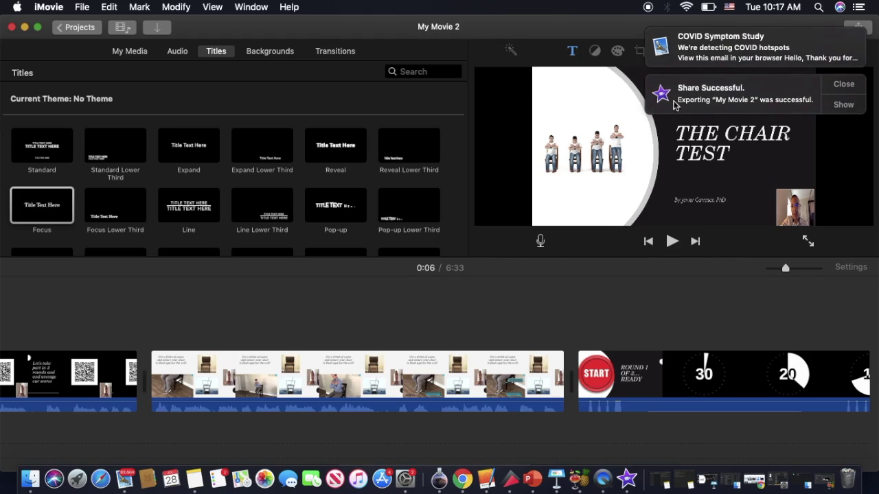
- Show the exported movie file in Finder and widen the Name column enough for its full file name
click(838, 39)
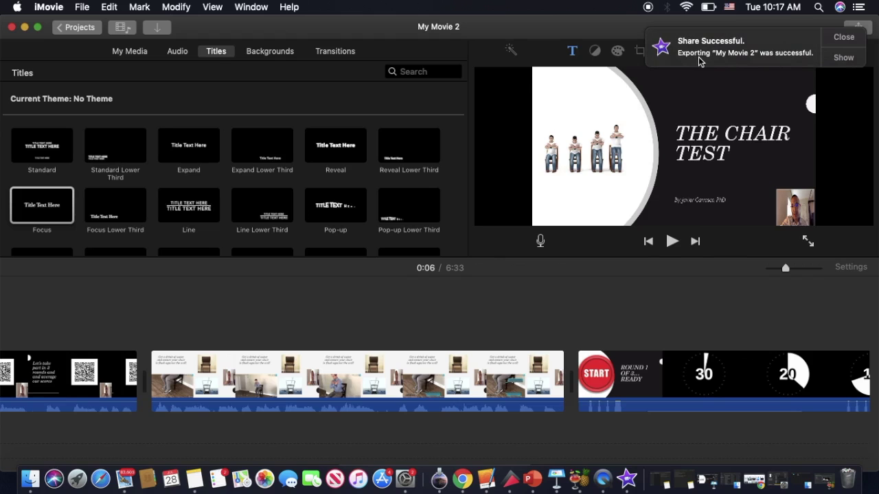
click(796, 46)
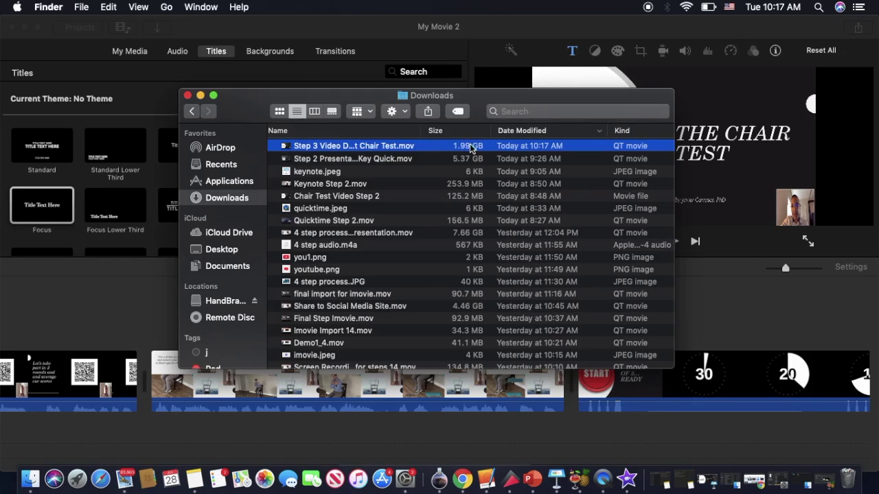
drag(420, 130, 491, 131)
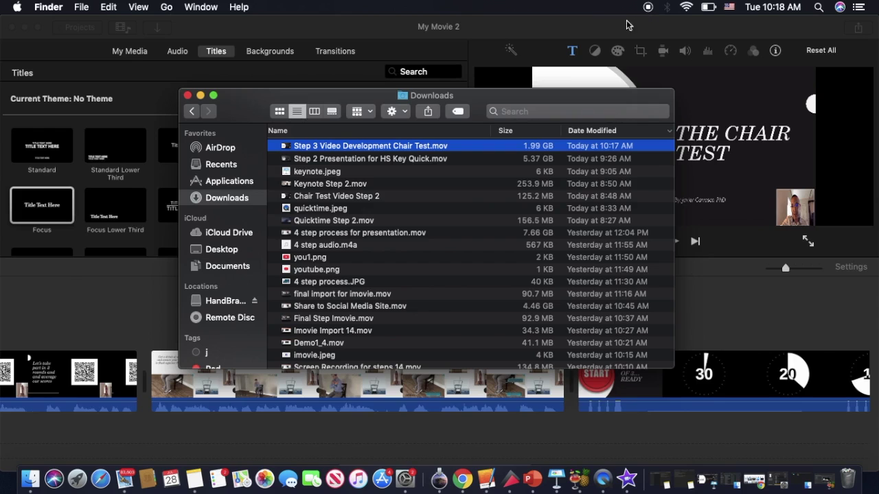
- Open the exported Step 3 movie in QuickTime Player, play it and skip ahead a little
double_click(407, 147)
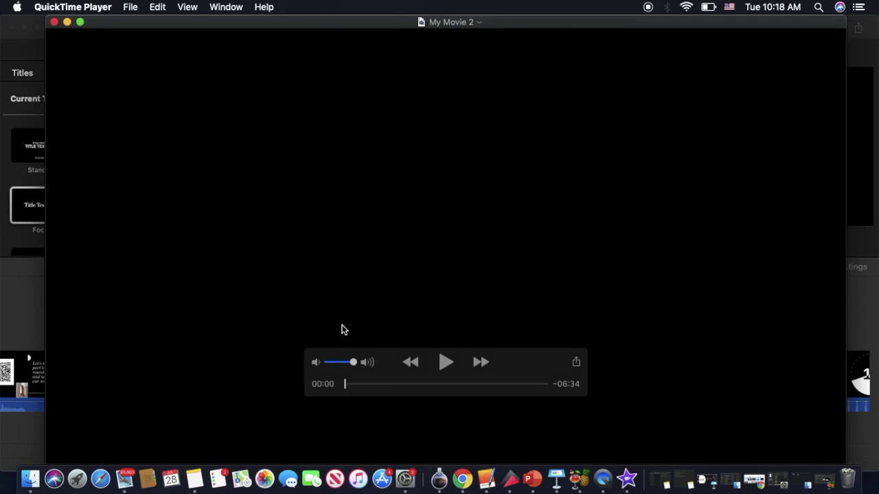
click(447, 363)
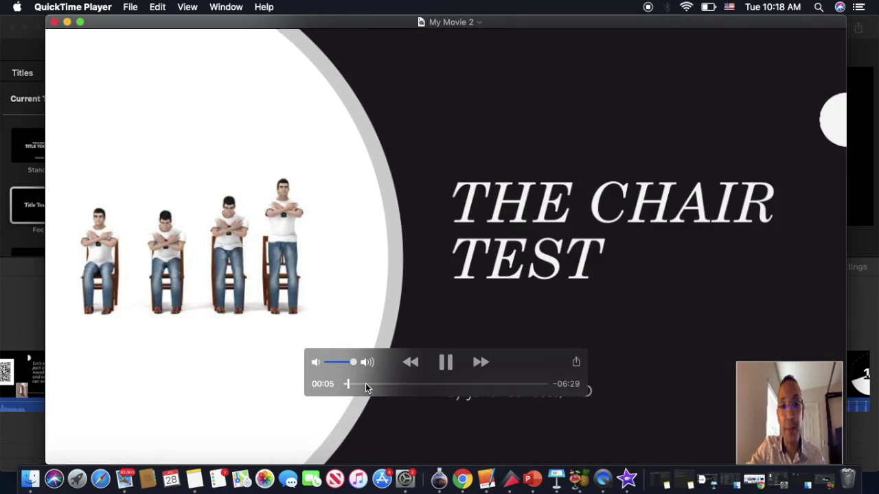
click(355, 383)
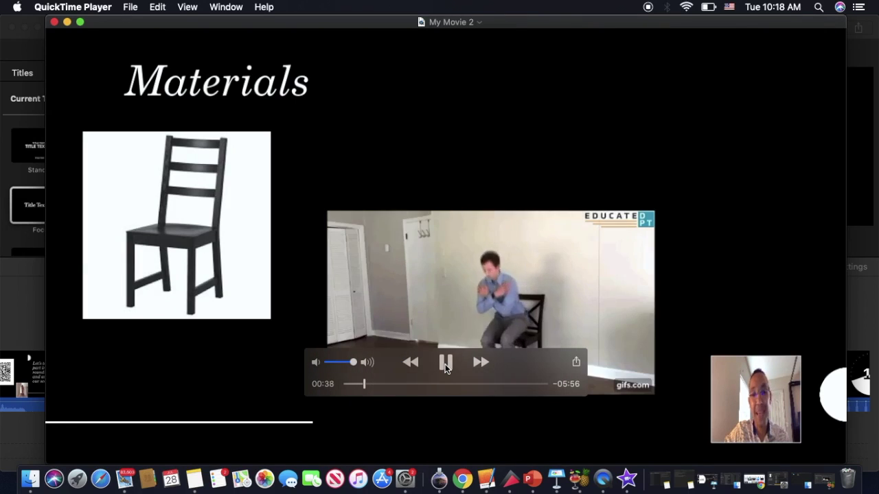
- Pause the exported movie and spot-check several points from the middle to near the end
click(445, 364)
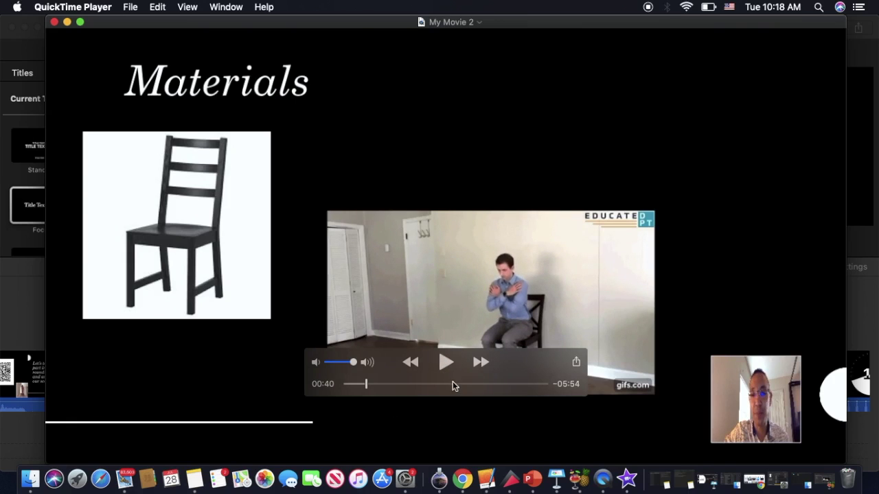
click(455, 383)
click(467, 383)
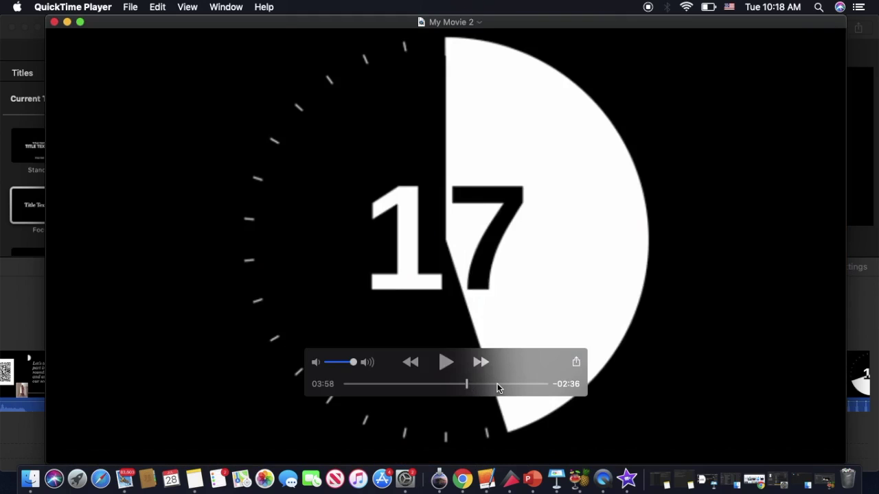
click(497, 384)
click(519, 384)
click(540, 385)
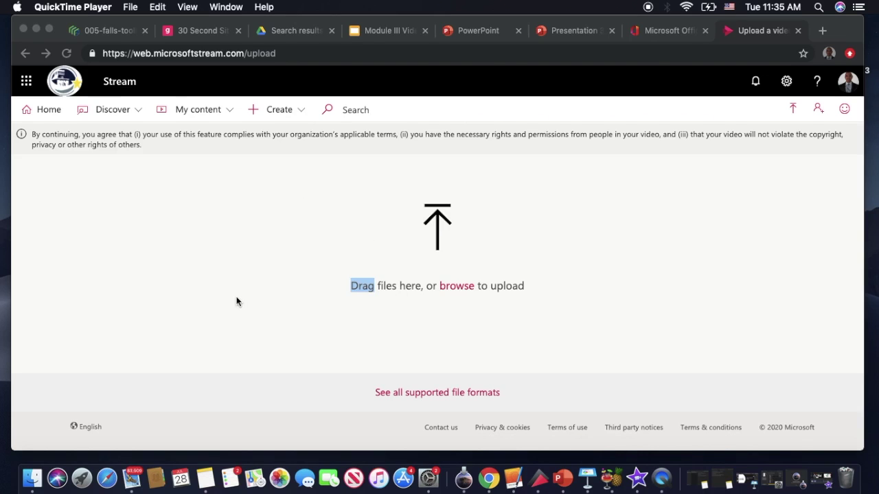
- Locate the exported movie in Finder, switch to HandBrake and open "Step 3 Video Development Chair Test.mov" from Downloads as the source
click(40, 483)
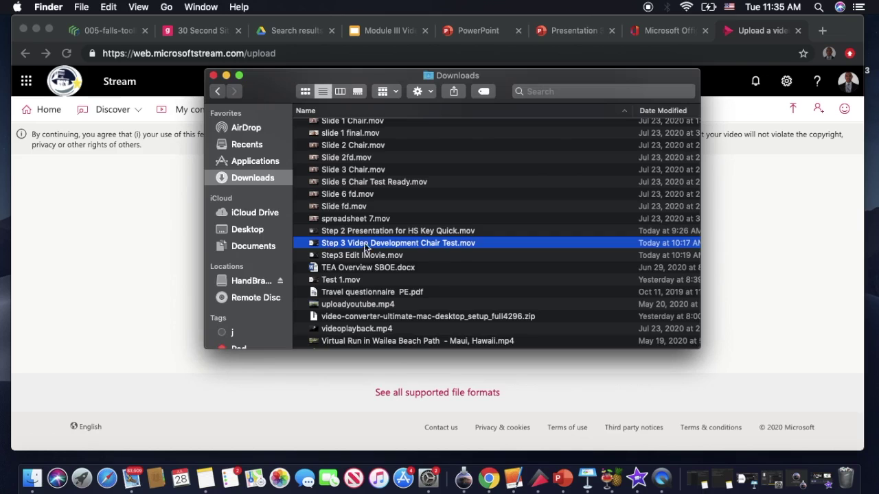
click(613, 479)
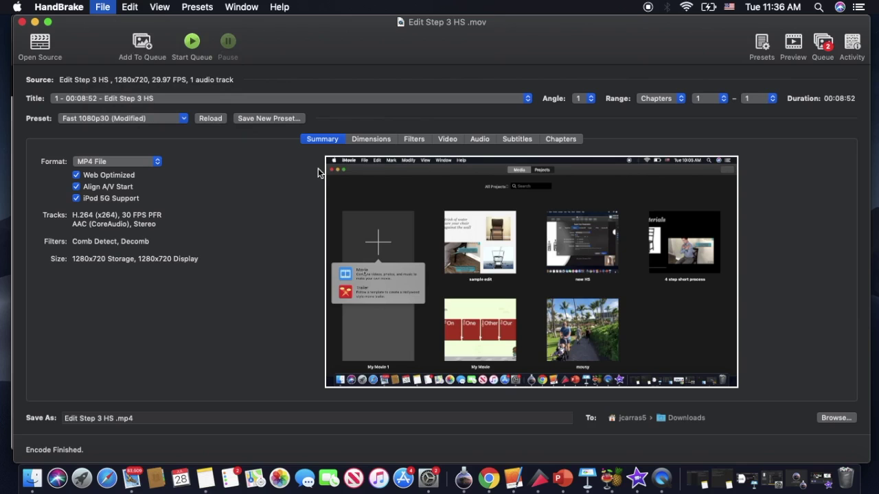
key(super+o)
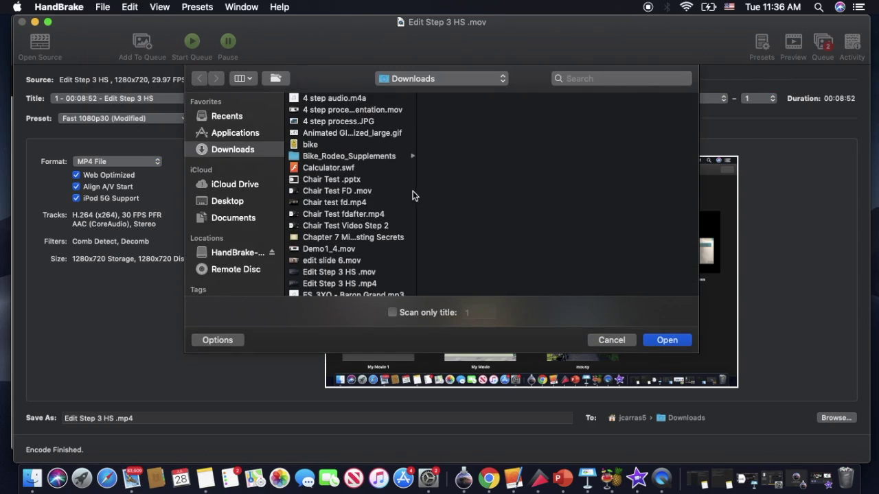
scroll(362, 226, down, 10)
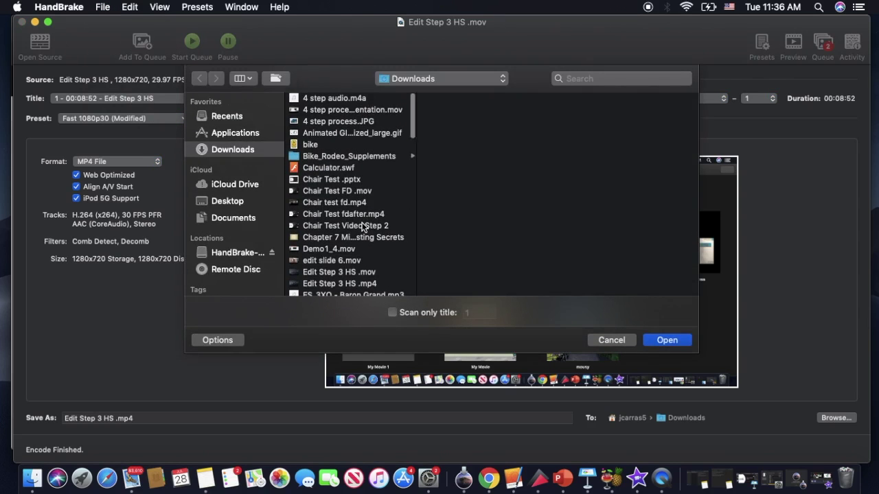
scroll(363, 227, up, 5)
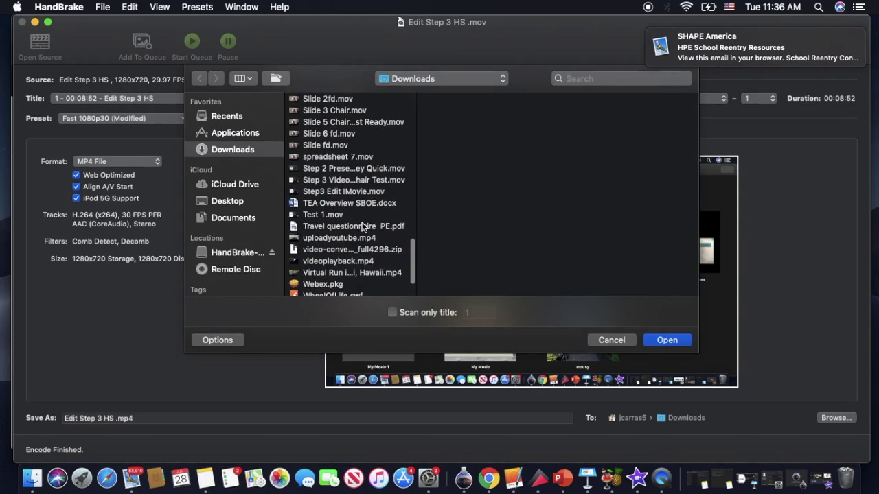
click(333, 181)
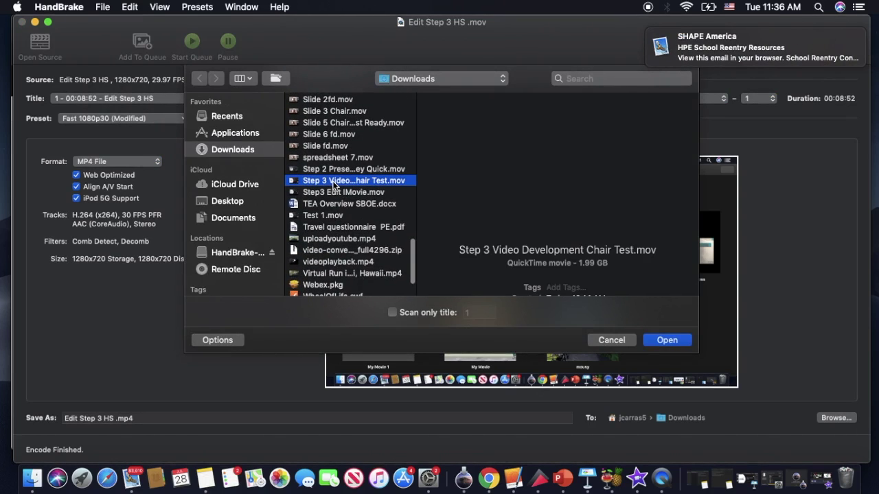
click(666, 340)
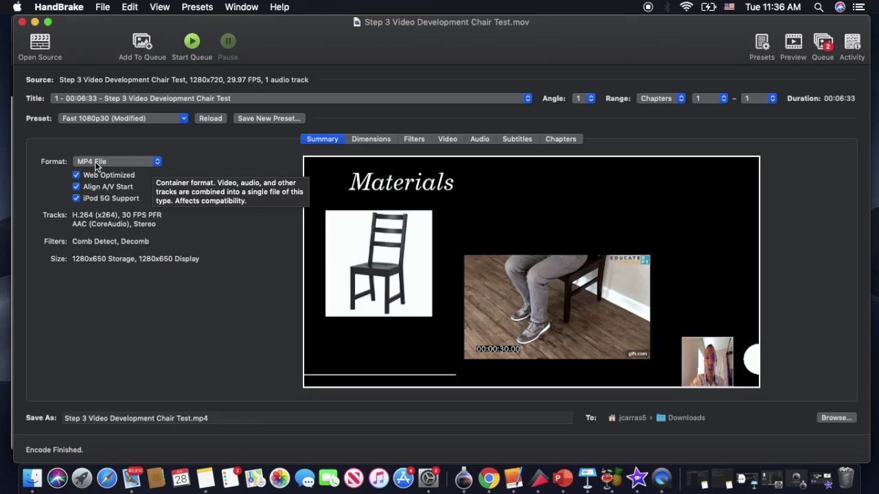
- Check the MP4 format settings, choose Downloads as the destination folder and start encoding the Step 3 video
mouse_move(87, 180)
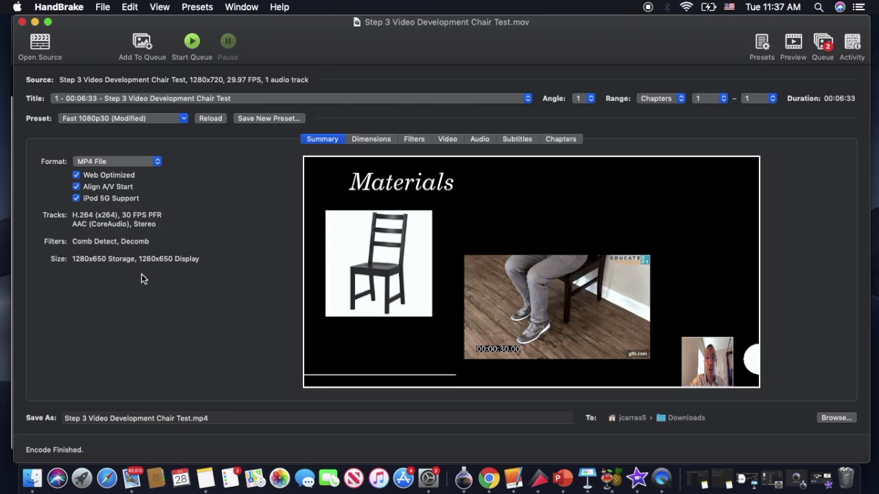
click(834, 416)
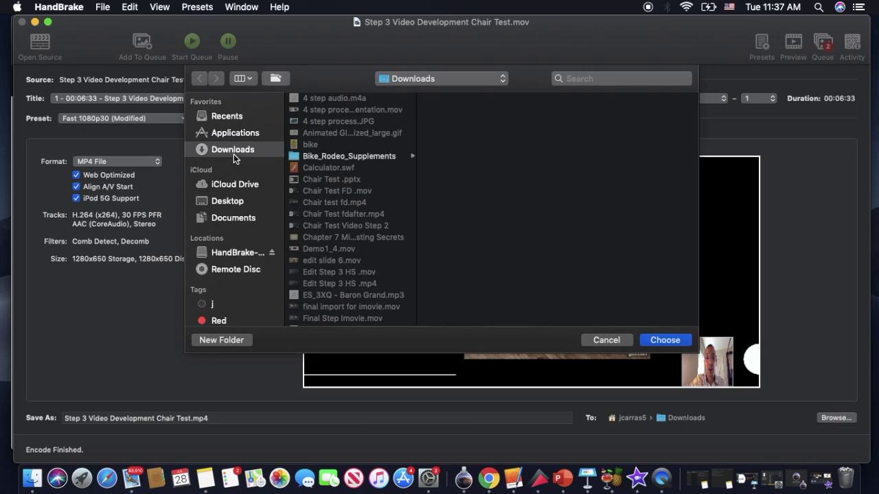
click(665, 340)
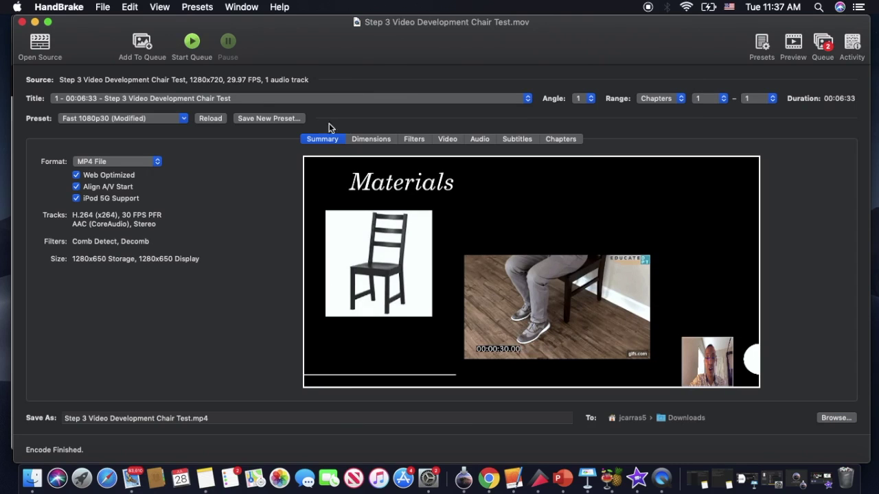
click(193, 42)
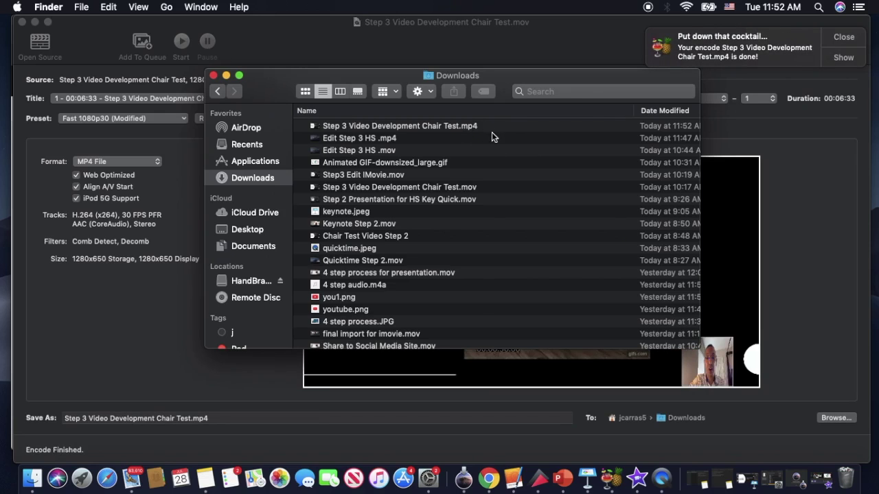
- Open "Step 3 Video Development Chair Test.mp4" in QuickTime Player, sample its playback, close it and dismiss the encode notification
click(420, 130)
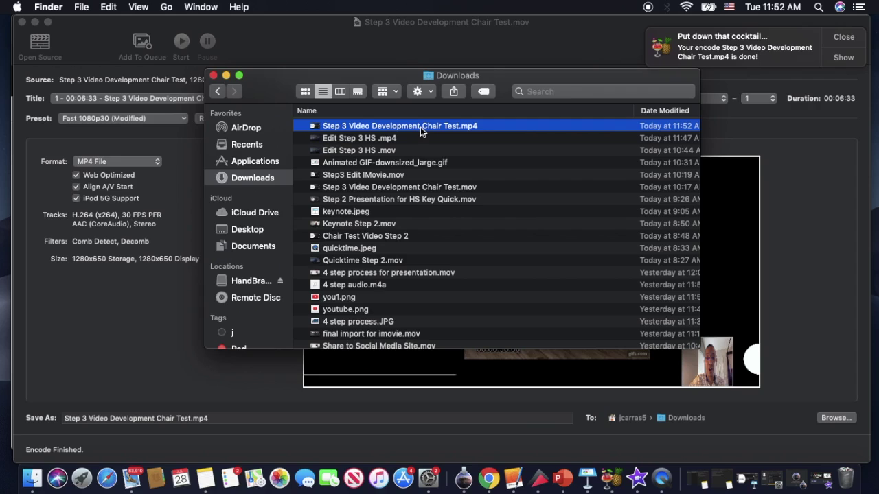
double_click(421, 128)
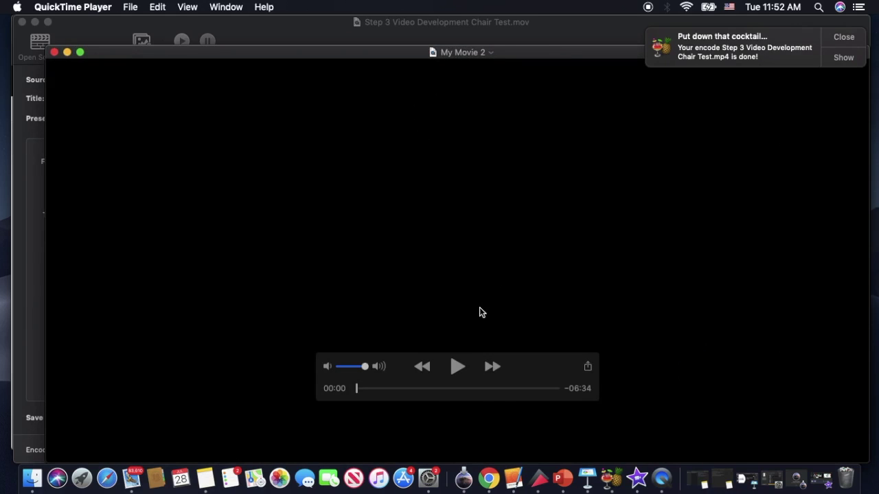
click(455, 367)
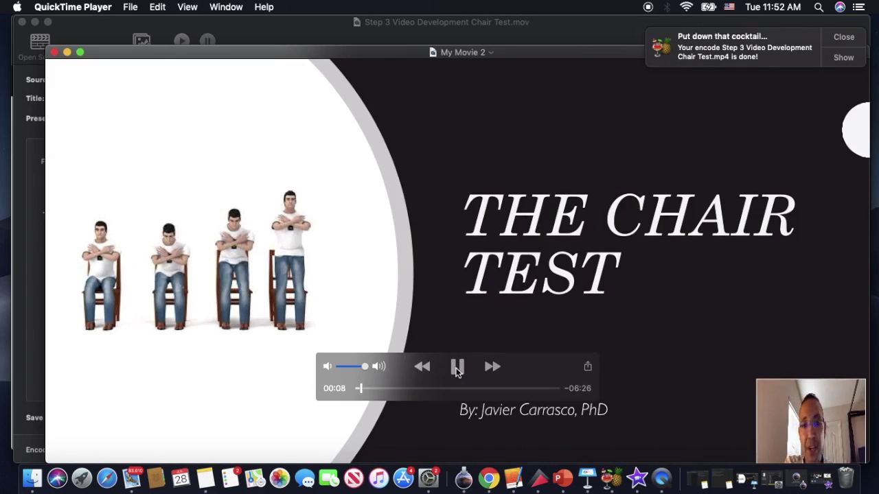
click(457, 369)
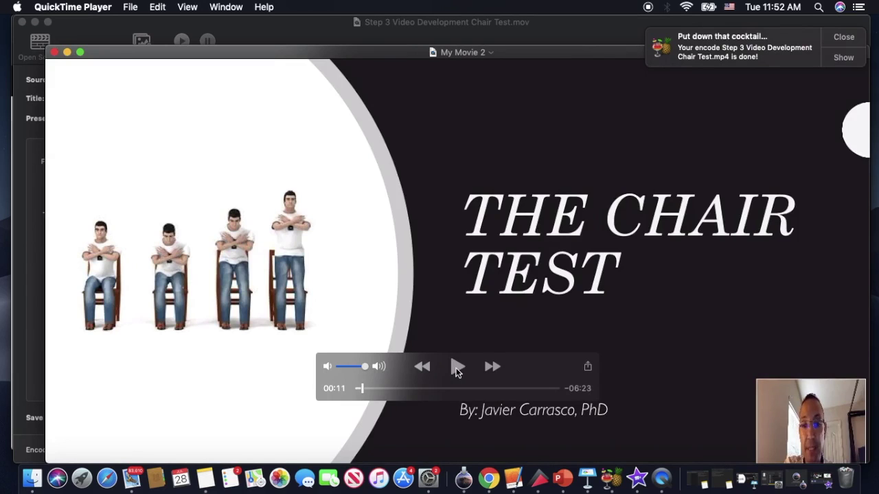
click(418, 388)
drag(441, 389, 468, 388)
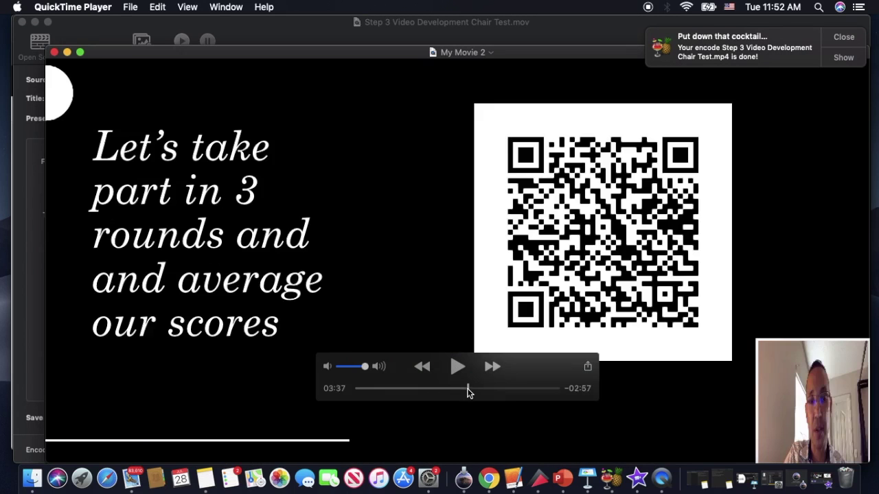
click(54, 52)
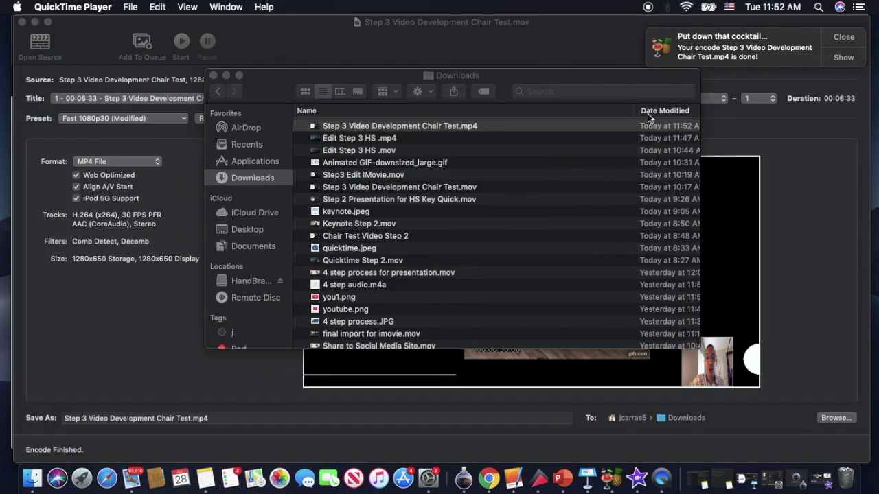
click(844, 39)
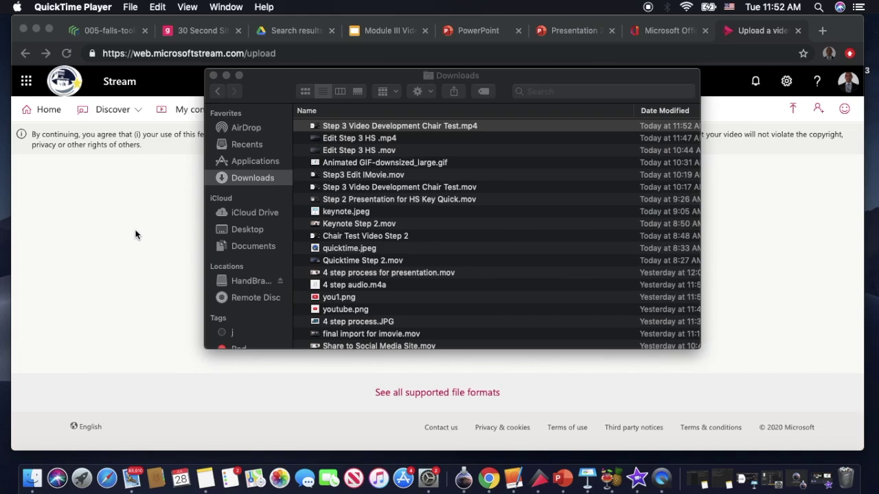
- Upload "Step 3 Video Development Chair Test.mp4" from the Downloads folder in Finder to Microsoft Stream's upload page in Chrome
click(134, 235)
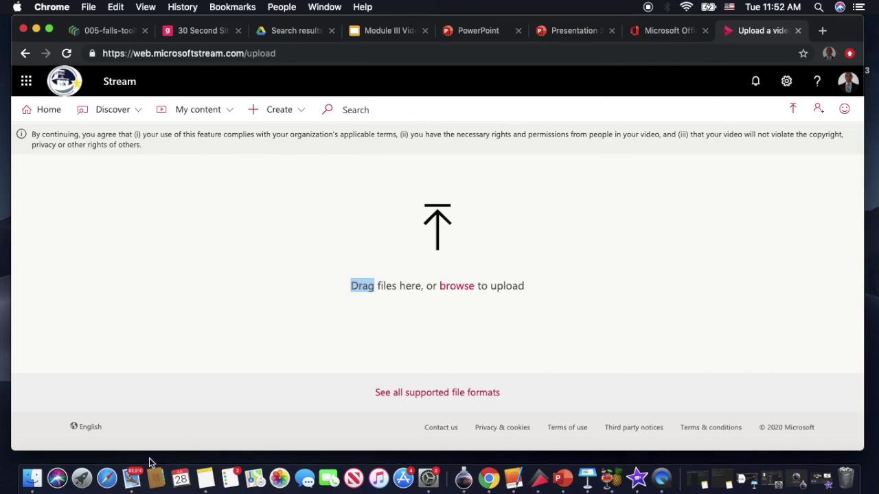
click(32, 479)
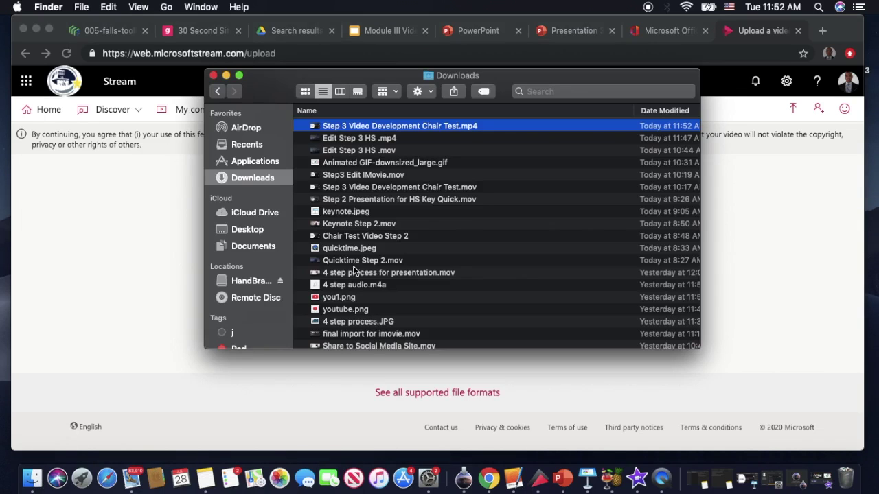
drag(374, 126, 172, 266)
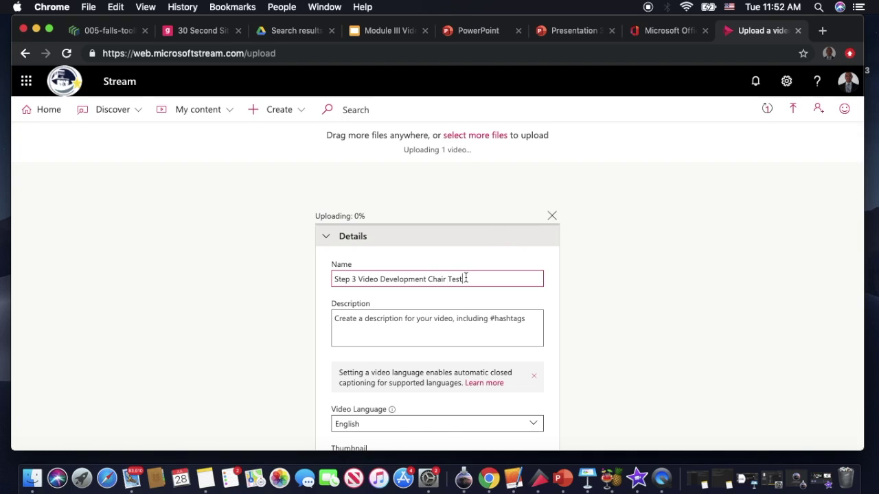
- Name the video "Chair Test Final Draft" and enter the description "Chair test for functional fitness. Specifically, the assessment focuses on muscular strength and endurance."
key(super+a)
text(Chair Test Final Draft)
click(395, 319)
text(Chair Test)
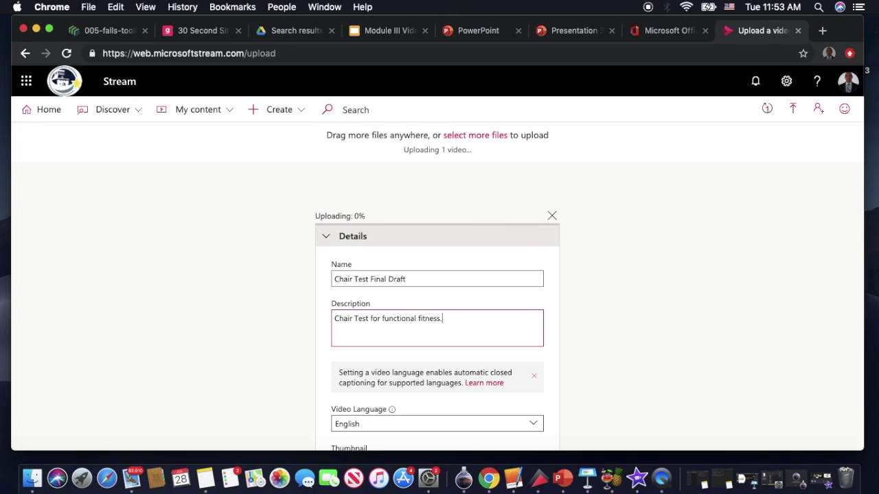
click(358, 320)
key(BackSpace)
text(t)
scroll(404, 327, down, 3)
click(476, 344)
text(Spec)
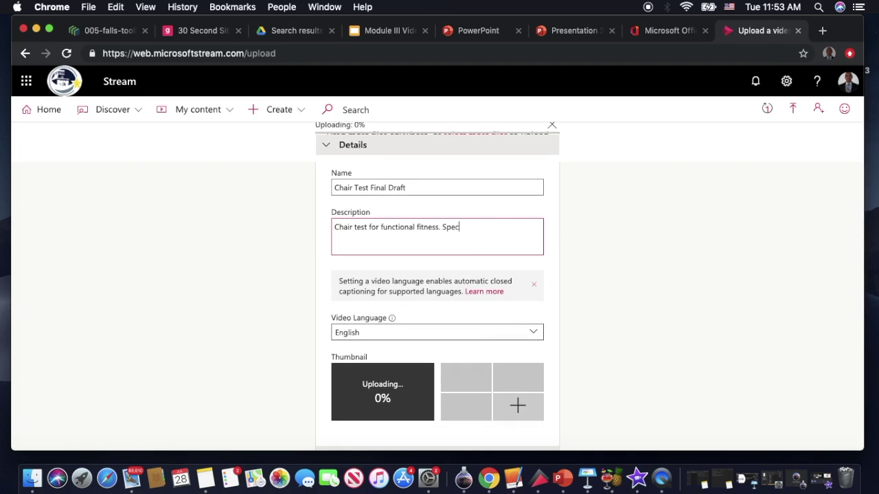
text(ifically, the assessment focuses on muscular strength and endurance.)
- Remove companywide viewing access from the video's permissions
scroll(415, 331, down, 3)
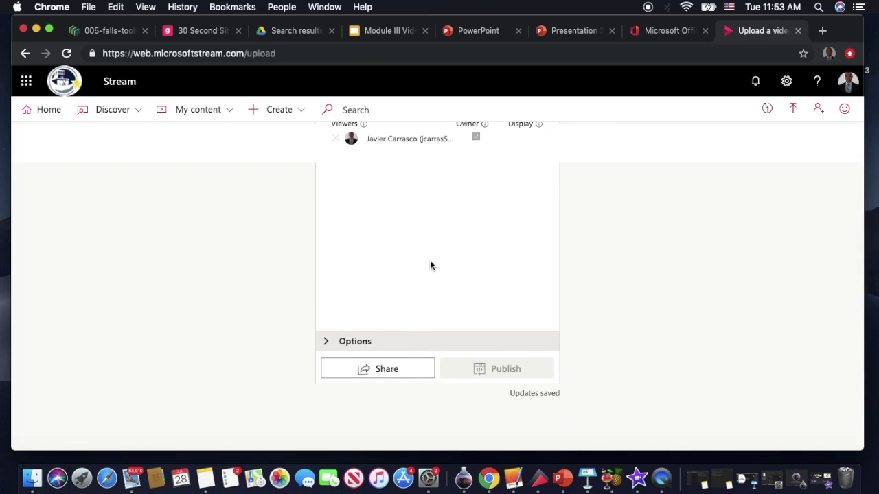
scroll(430, 265, up, 3)
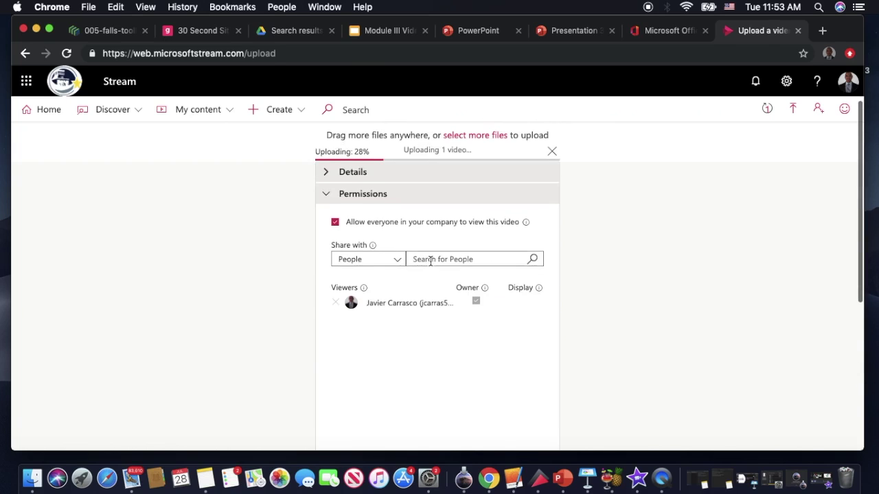
click(335, 224)
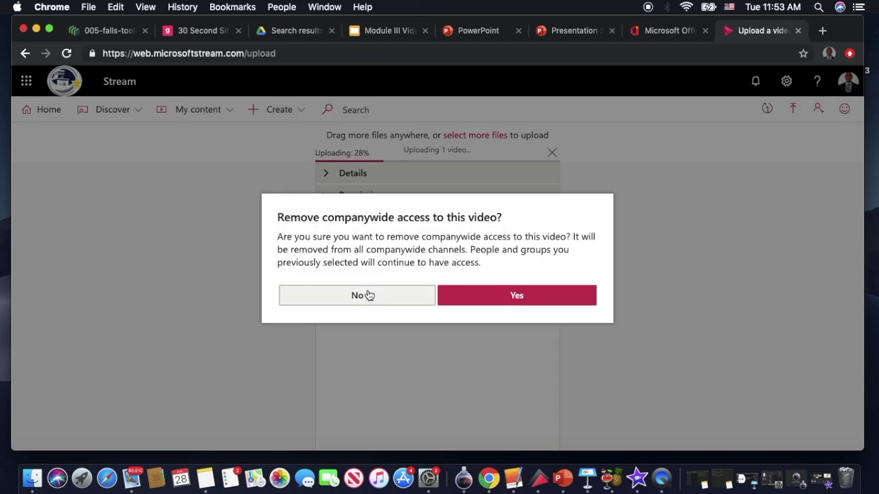
click(467, 303)
- Review the video's options for comments, noise suppression, captions and subtitles
scroll(367, 300, down, 5)
click(325, 305)
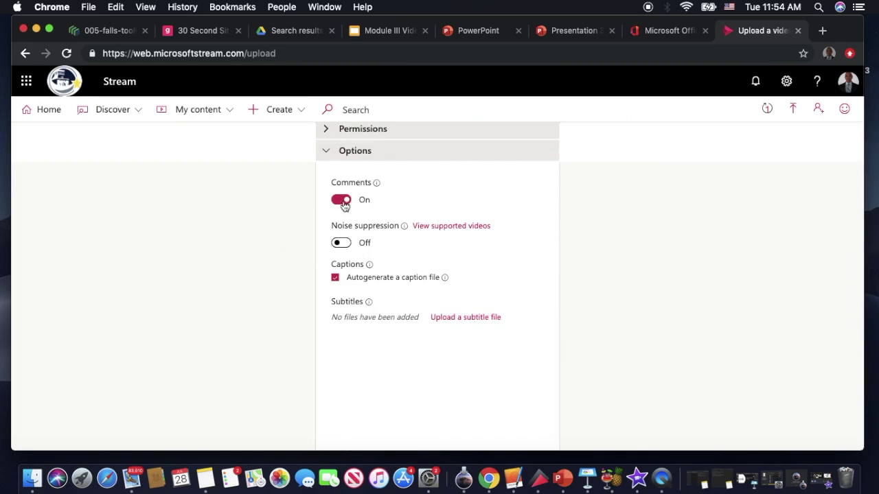
scroll(496, 254, down, 5)
scroll(414, 304, up, 1)
scroll(455, 269, up, 5)
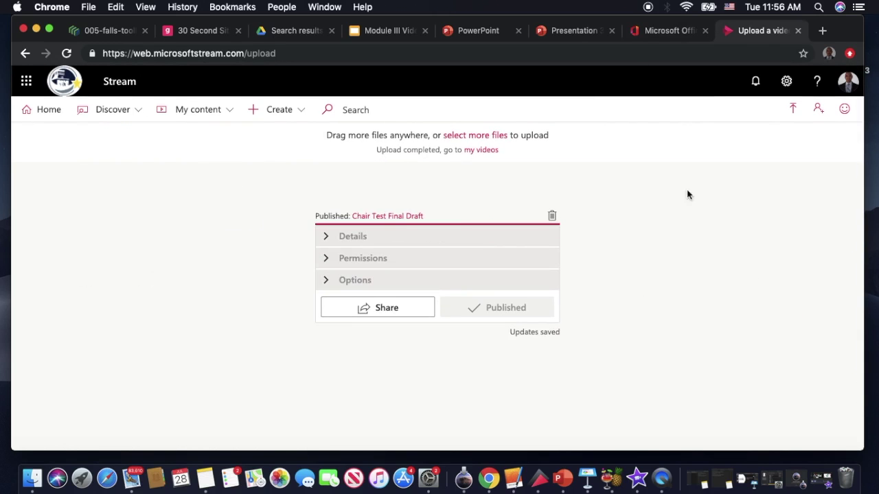
- Open the published "Chair Test Final Draft" video, mute its playback and look over its page
click(388, 217)
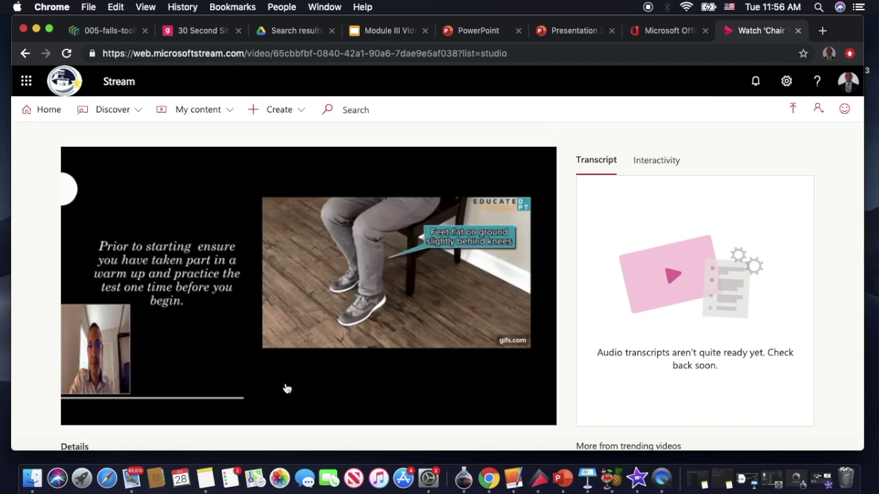
scroll(320, 377, down, 2)
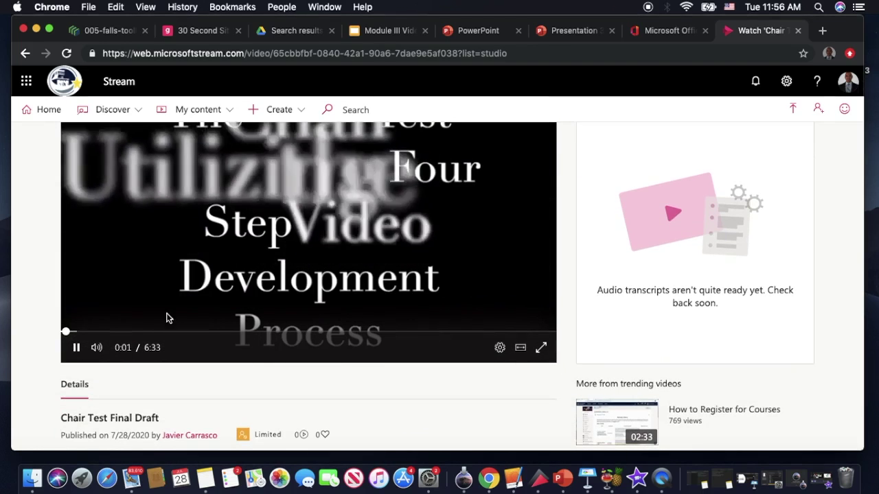
mouse_move(98, 349)
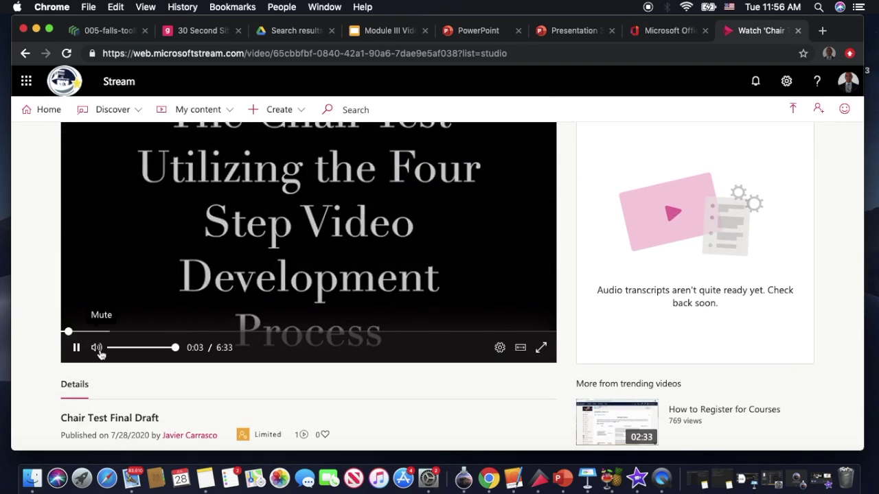
click(97, 348)
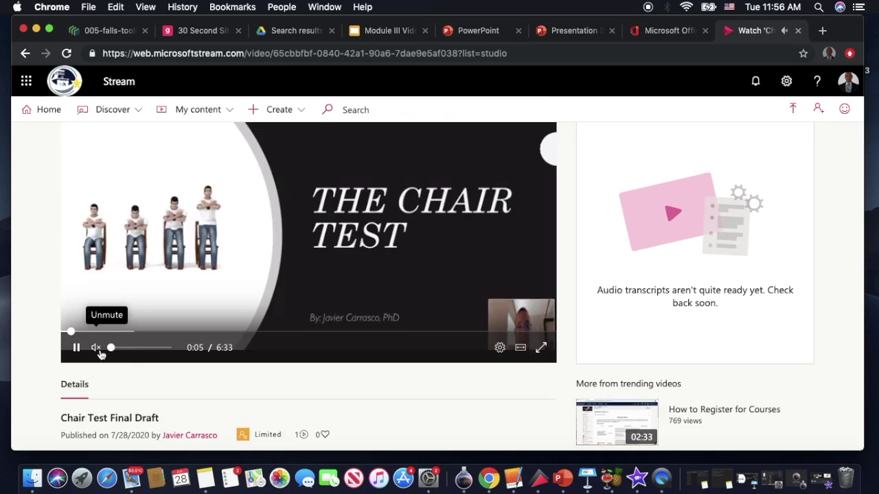
scroll(272, 268, up, 2)
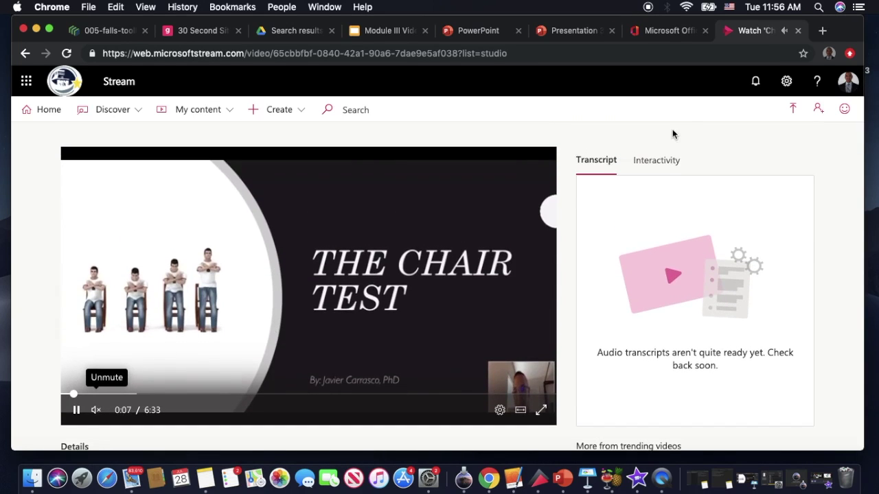
- Open youtube.com in a new browser tab and go to its video upload page
click(822, 31)
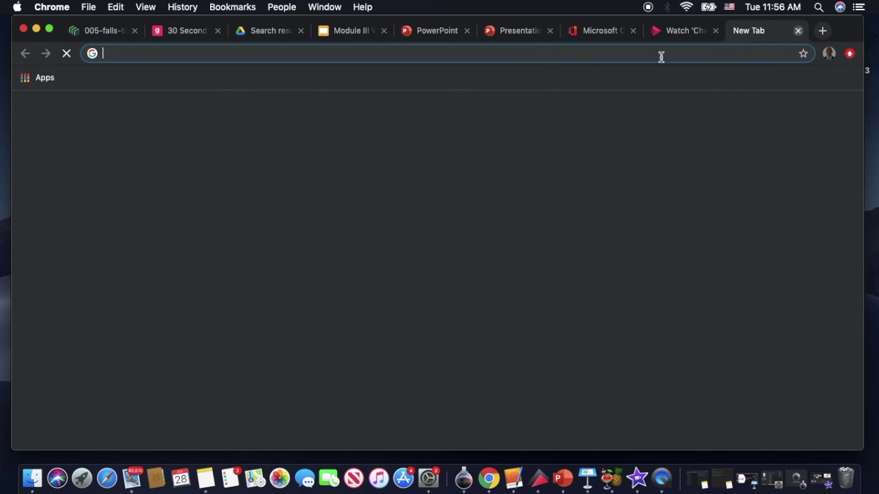
text(youtube.com)
key(Return)
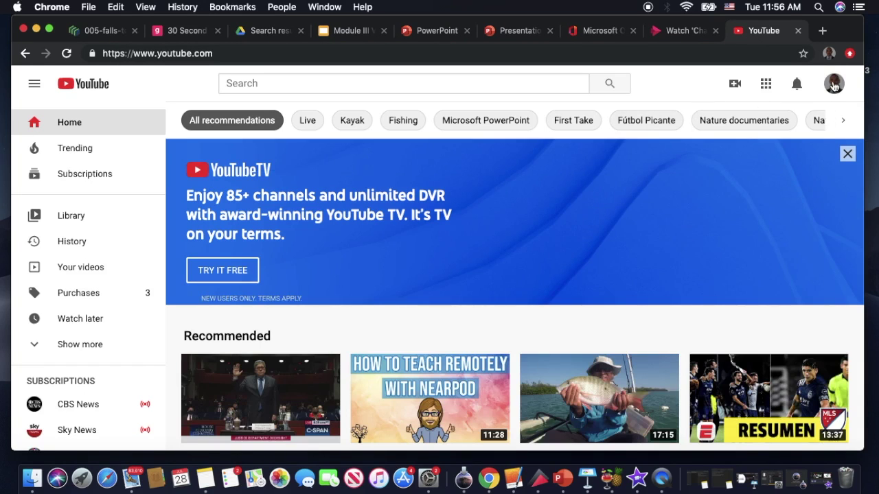
click(733, 84)
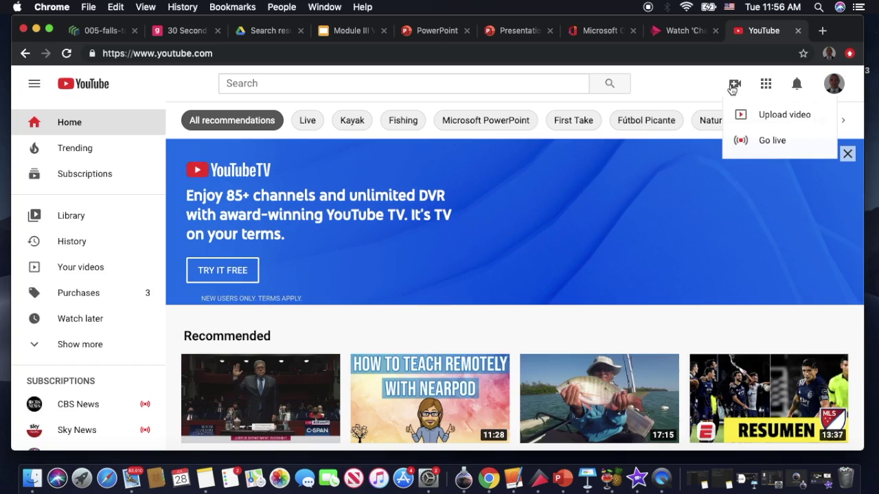
click(761, 115)
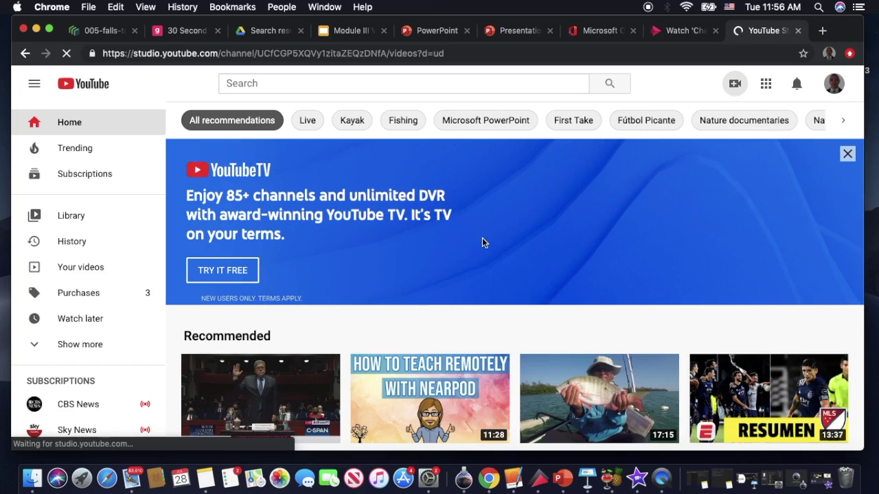